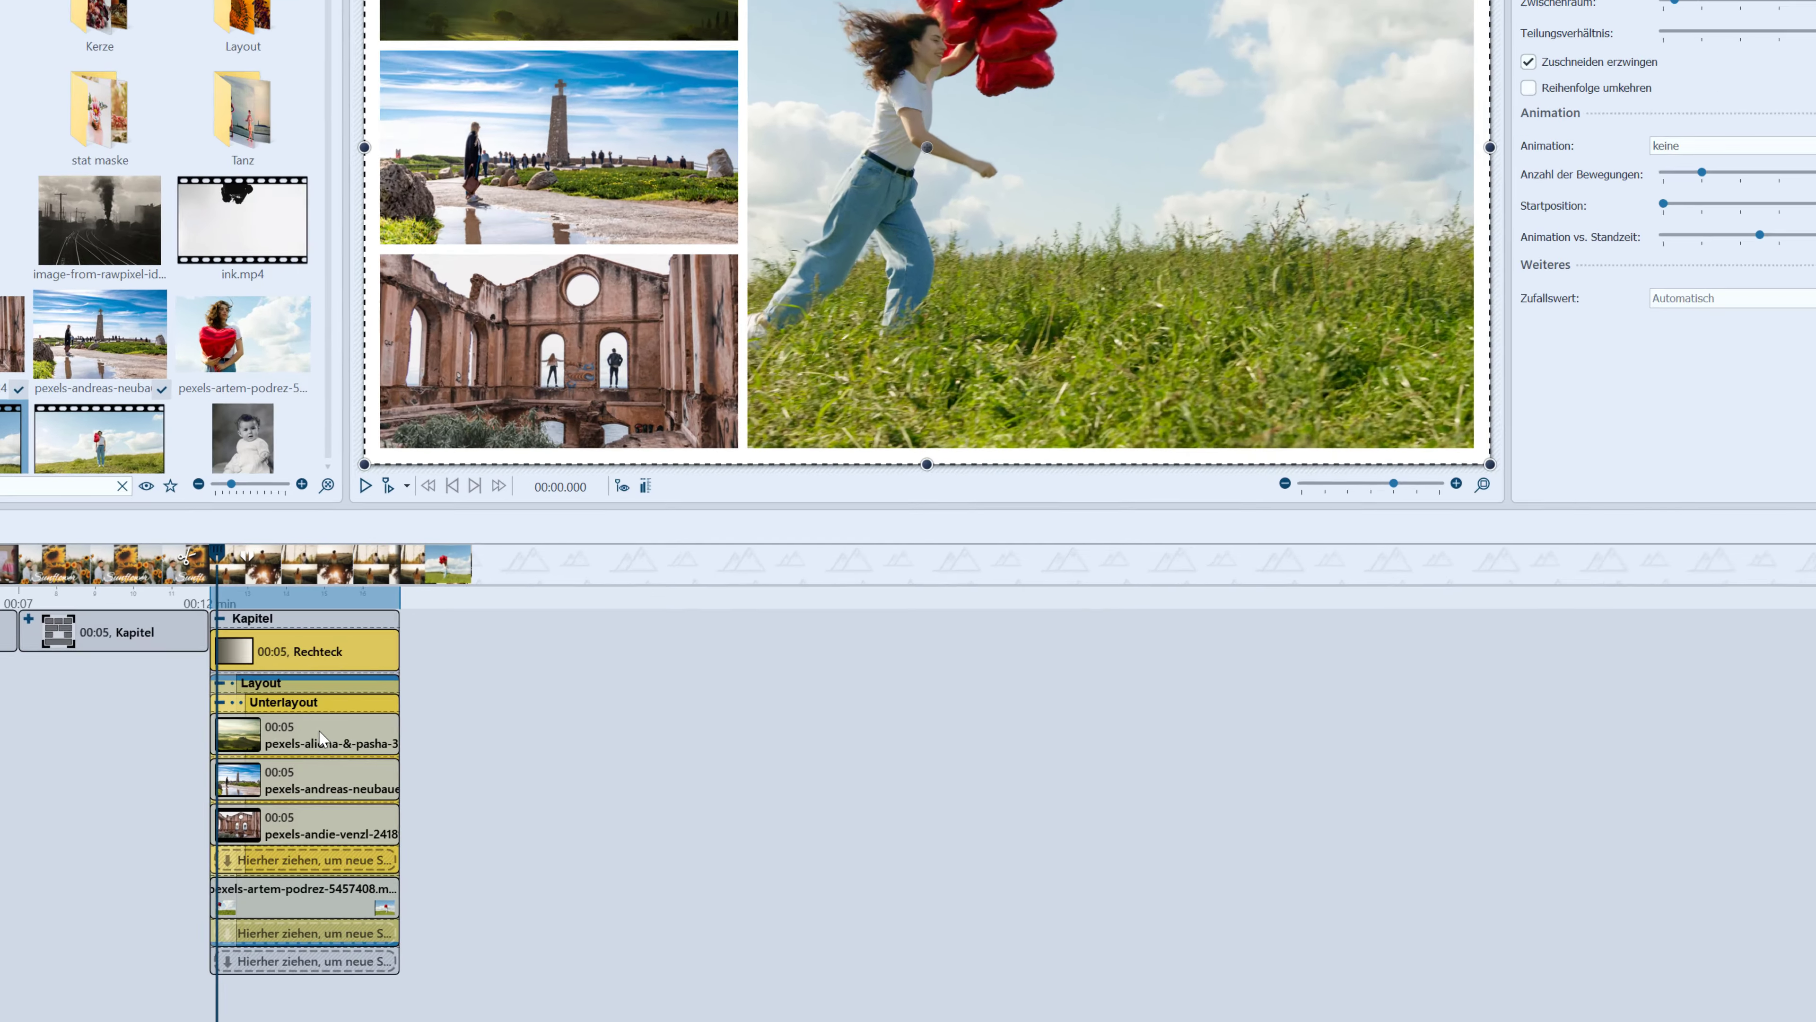
Give the three images in the sublayout a Schieben fade-in that slides in from left to right
left_click(386, 812)
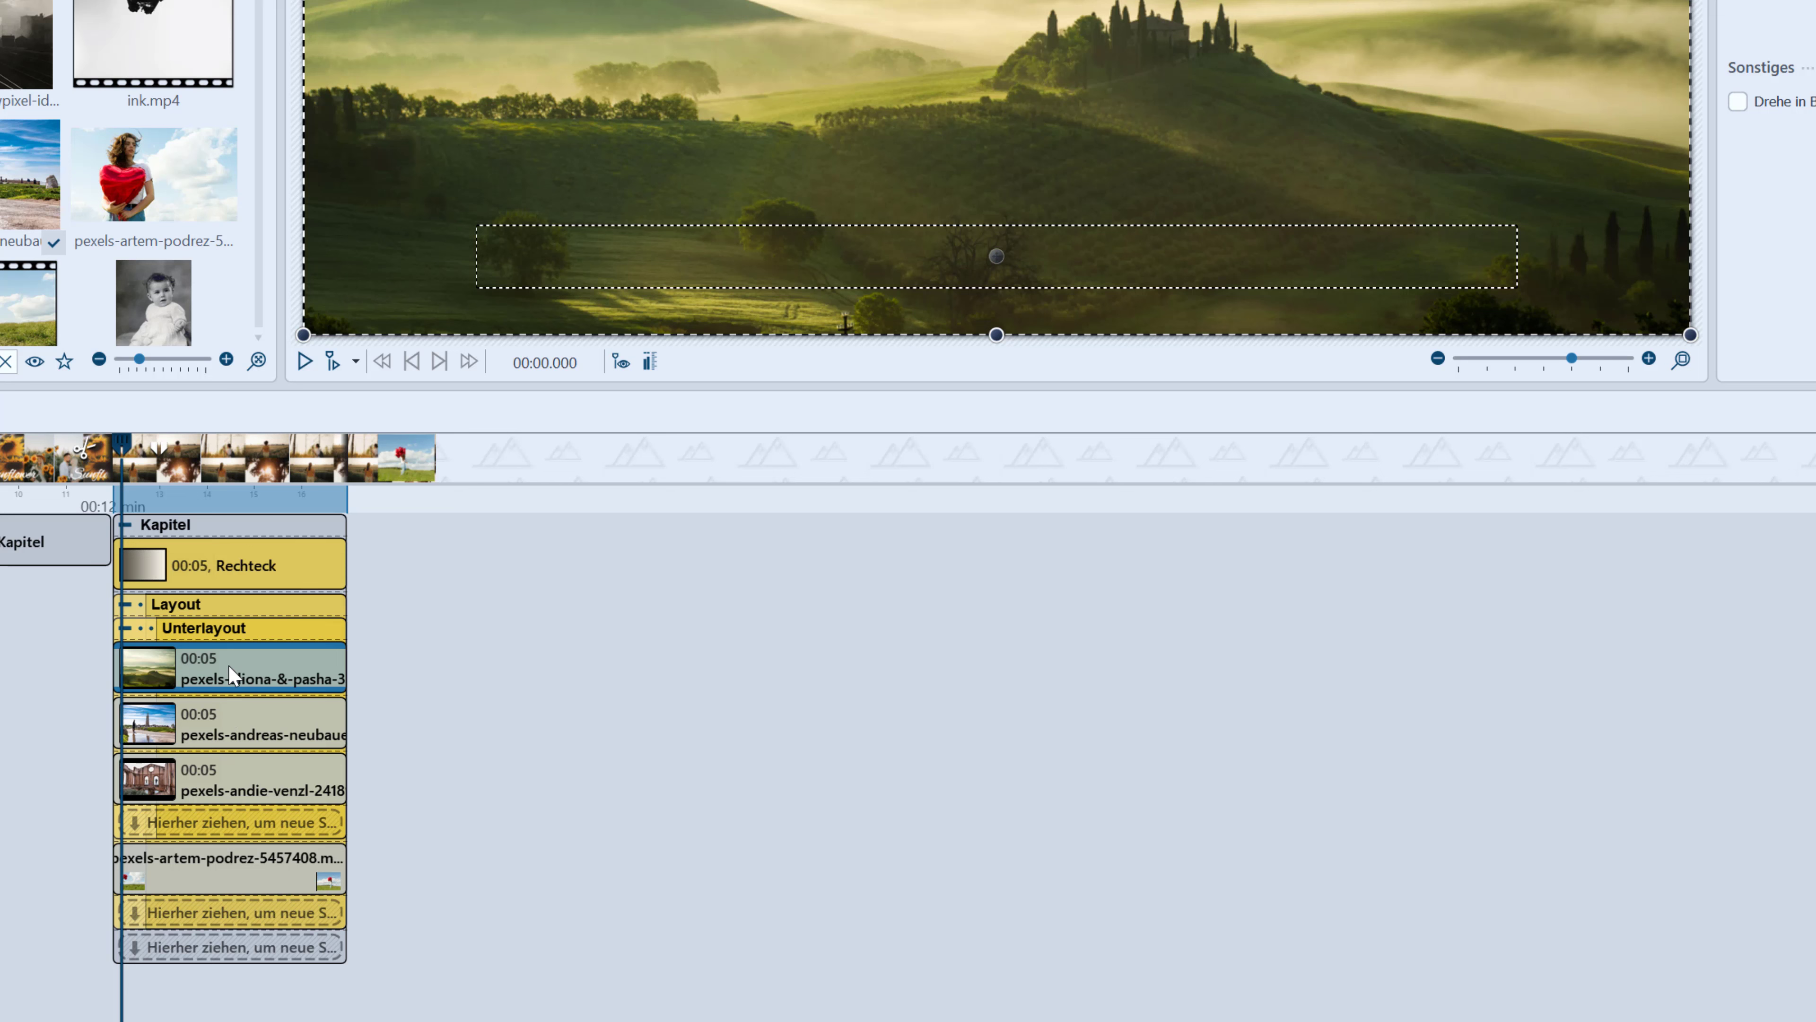
left_click(224, 731, "ctrl")
left_click(225, 772, "ctrl")
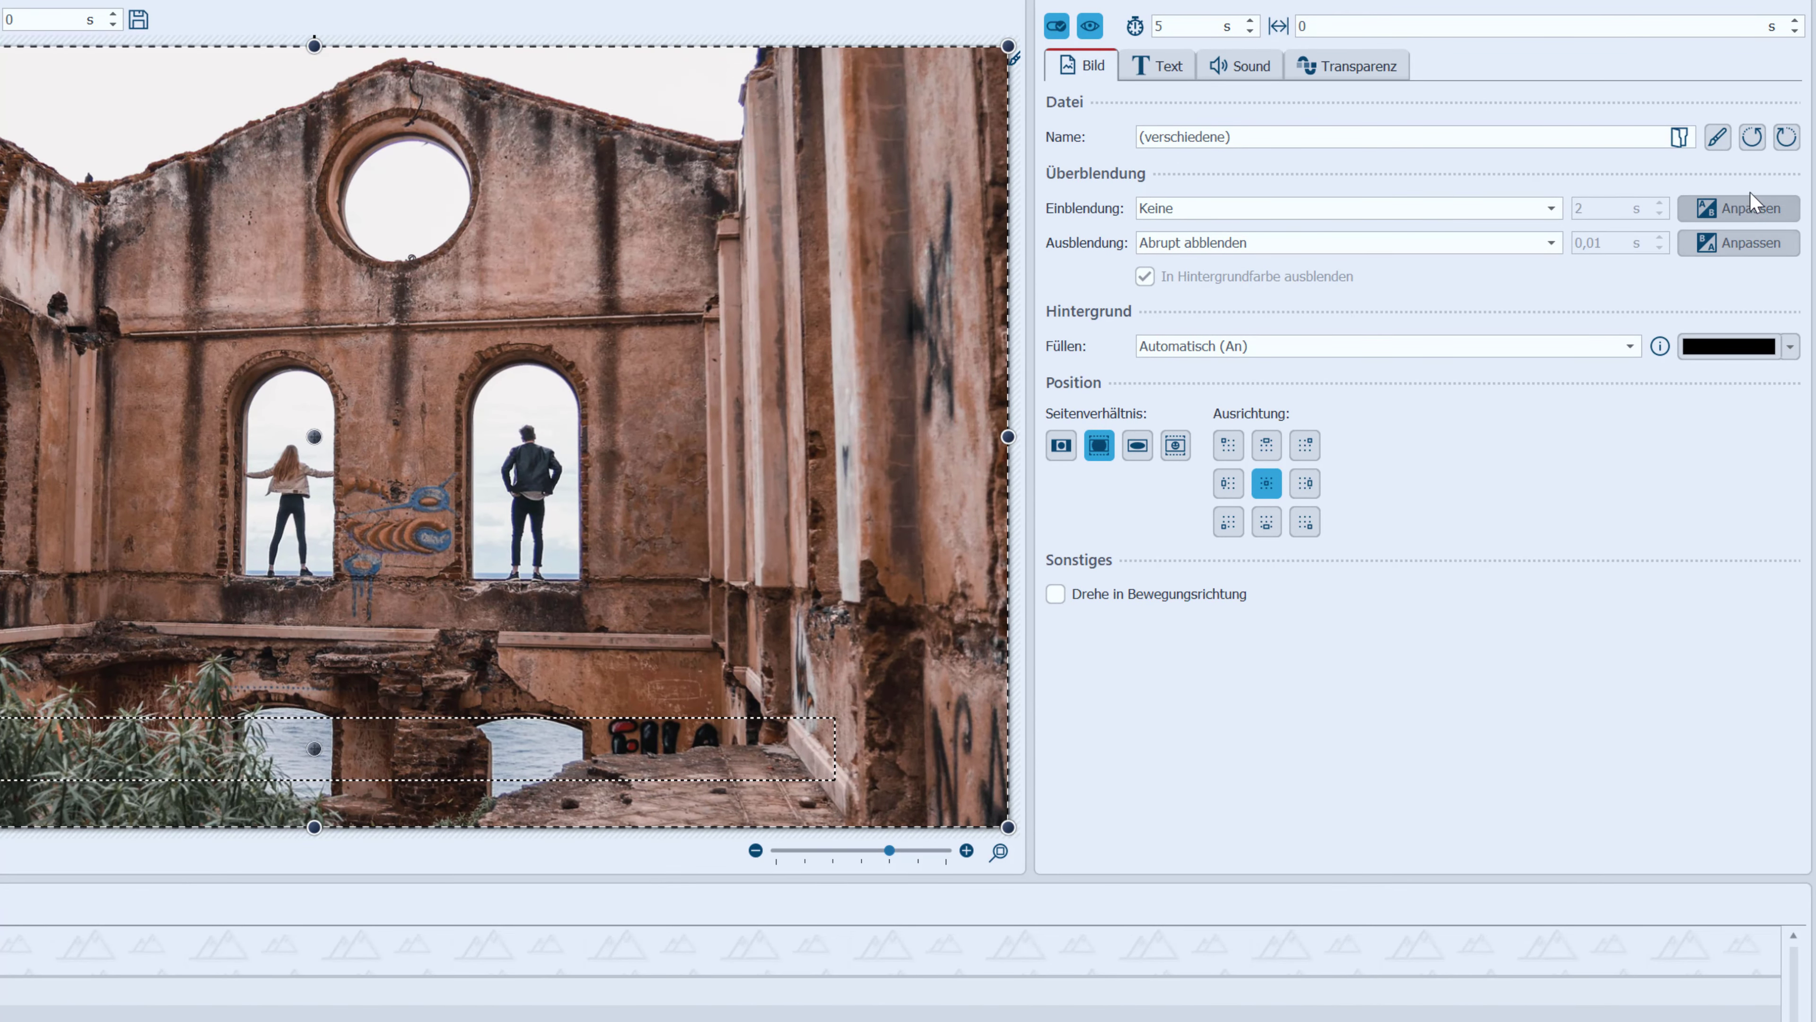
left_click(1748, 214)
scroll(1142, 396, "down", 3)
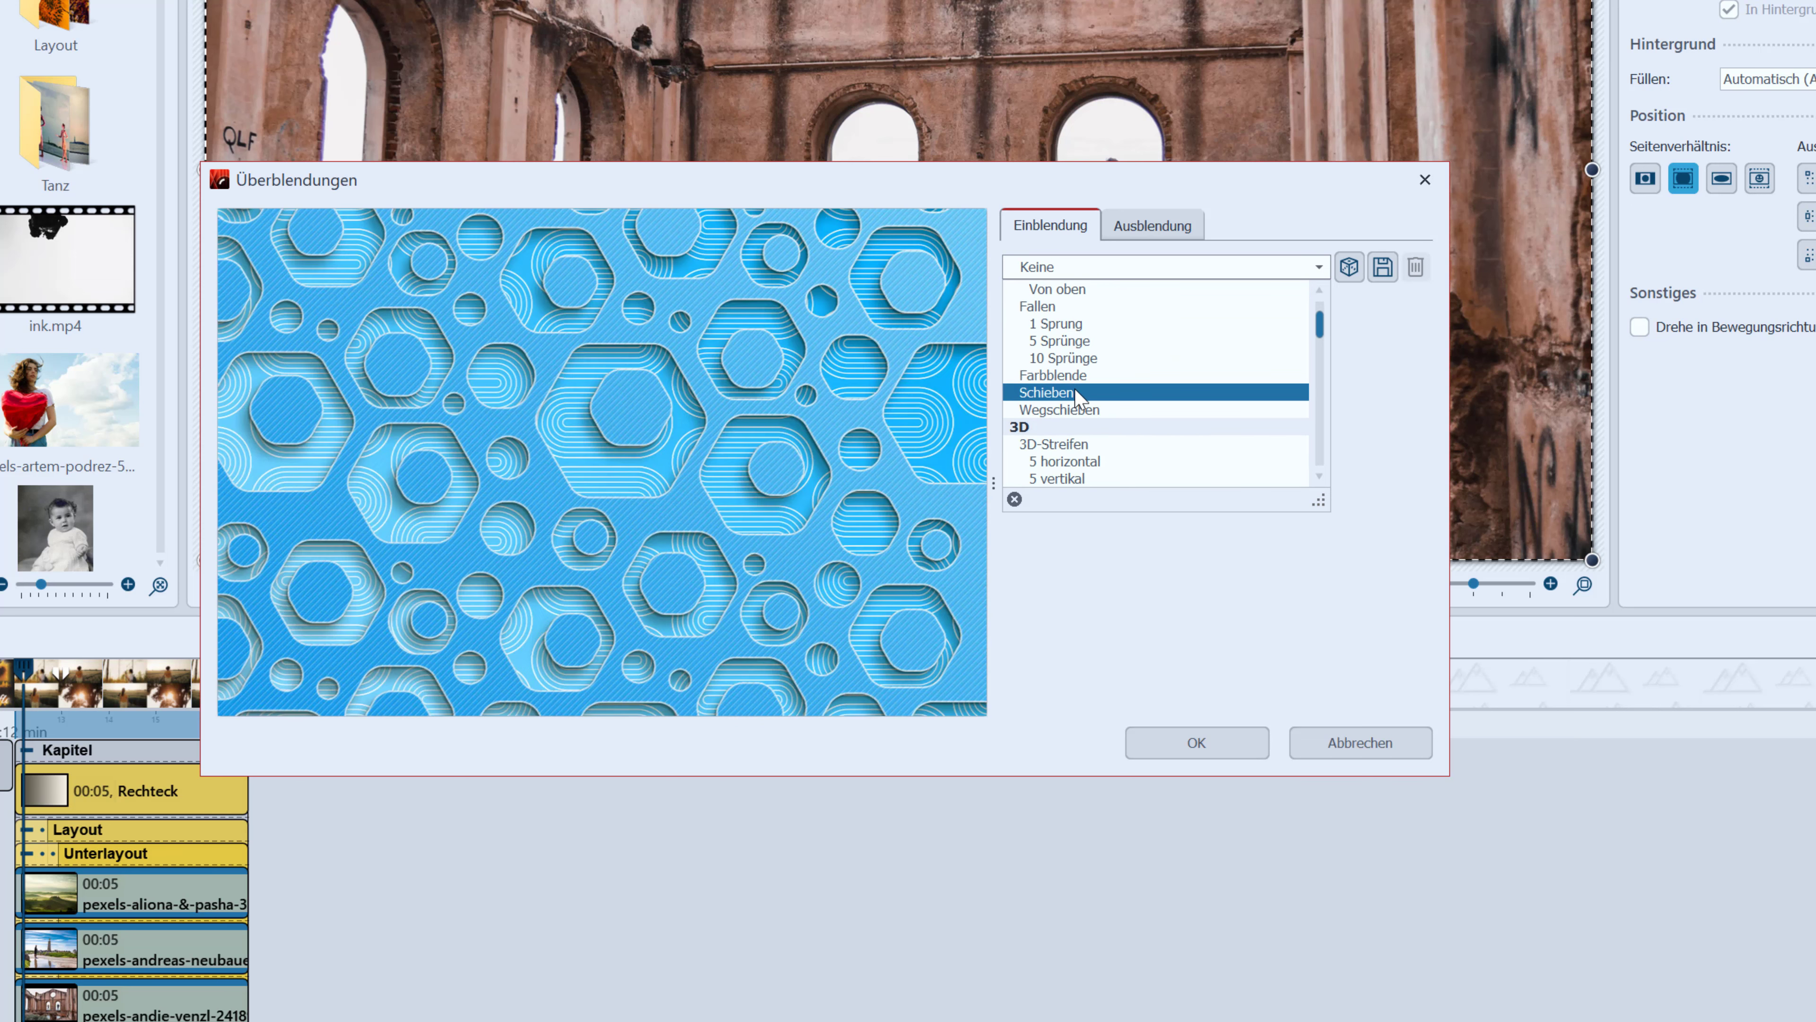
left_click(1074, 392)
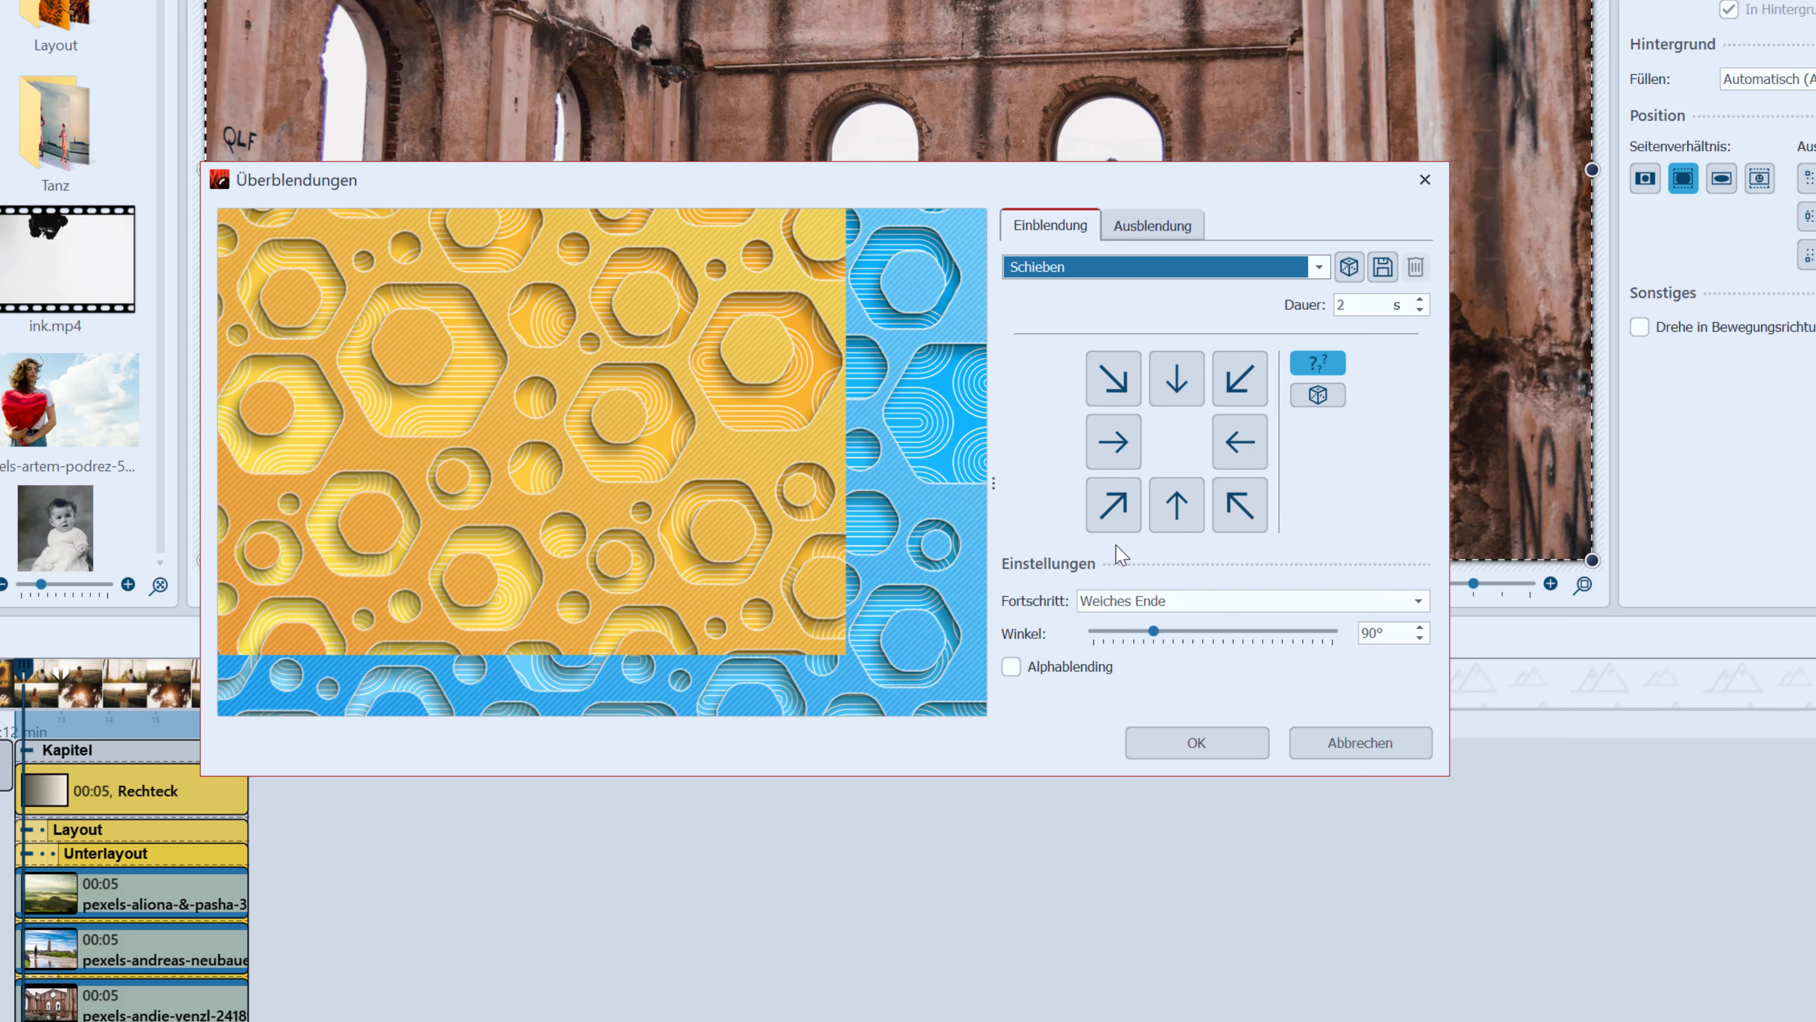
left_click(1127, 445)
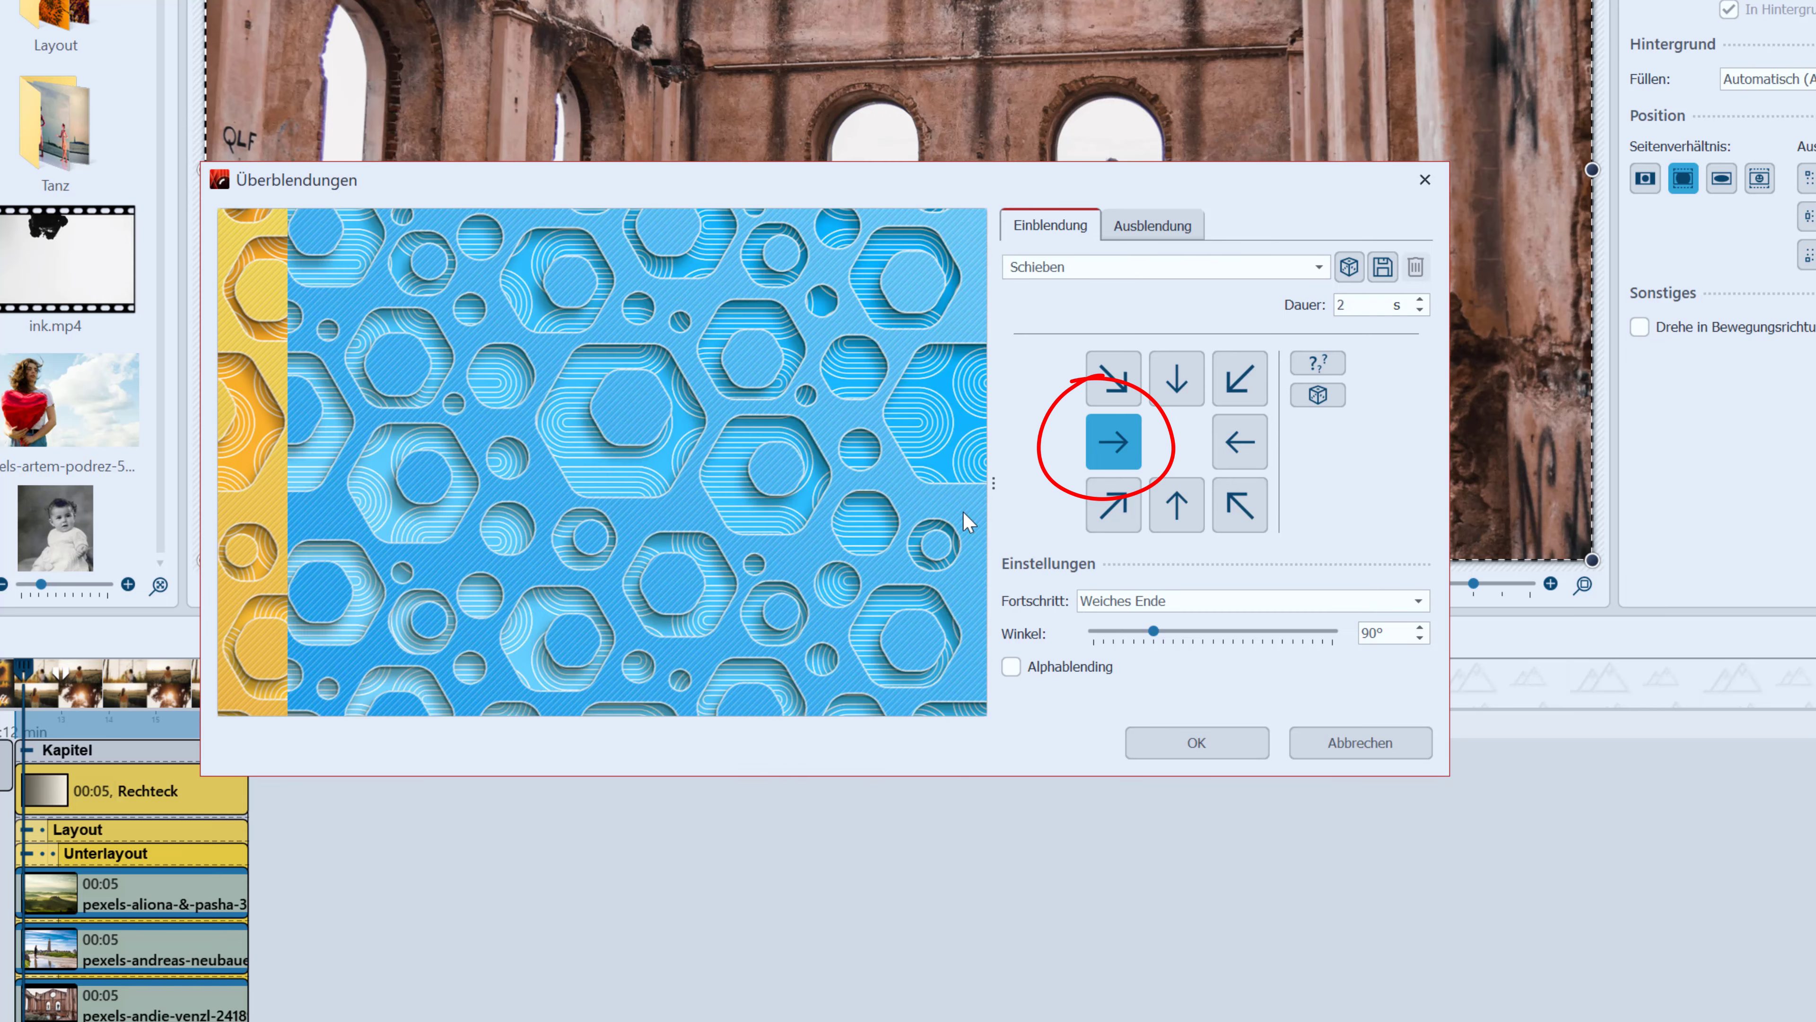
left_click(1199, 750)
Stagger the starts of the second and third sublayout images, trimming their ends to match the first, for 4.40 s and 3.70 s durations
left_click(214, 980)
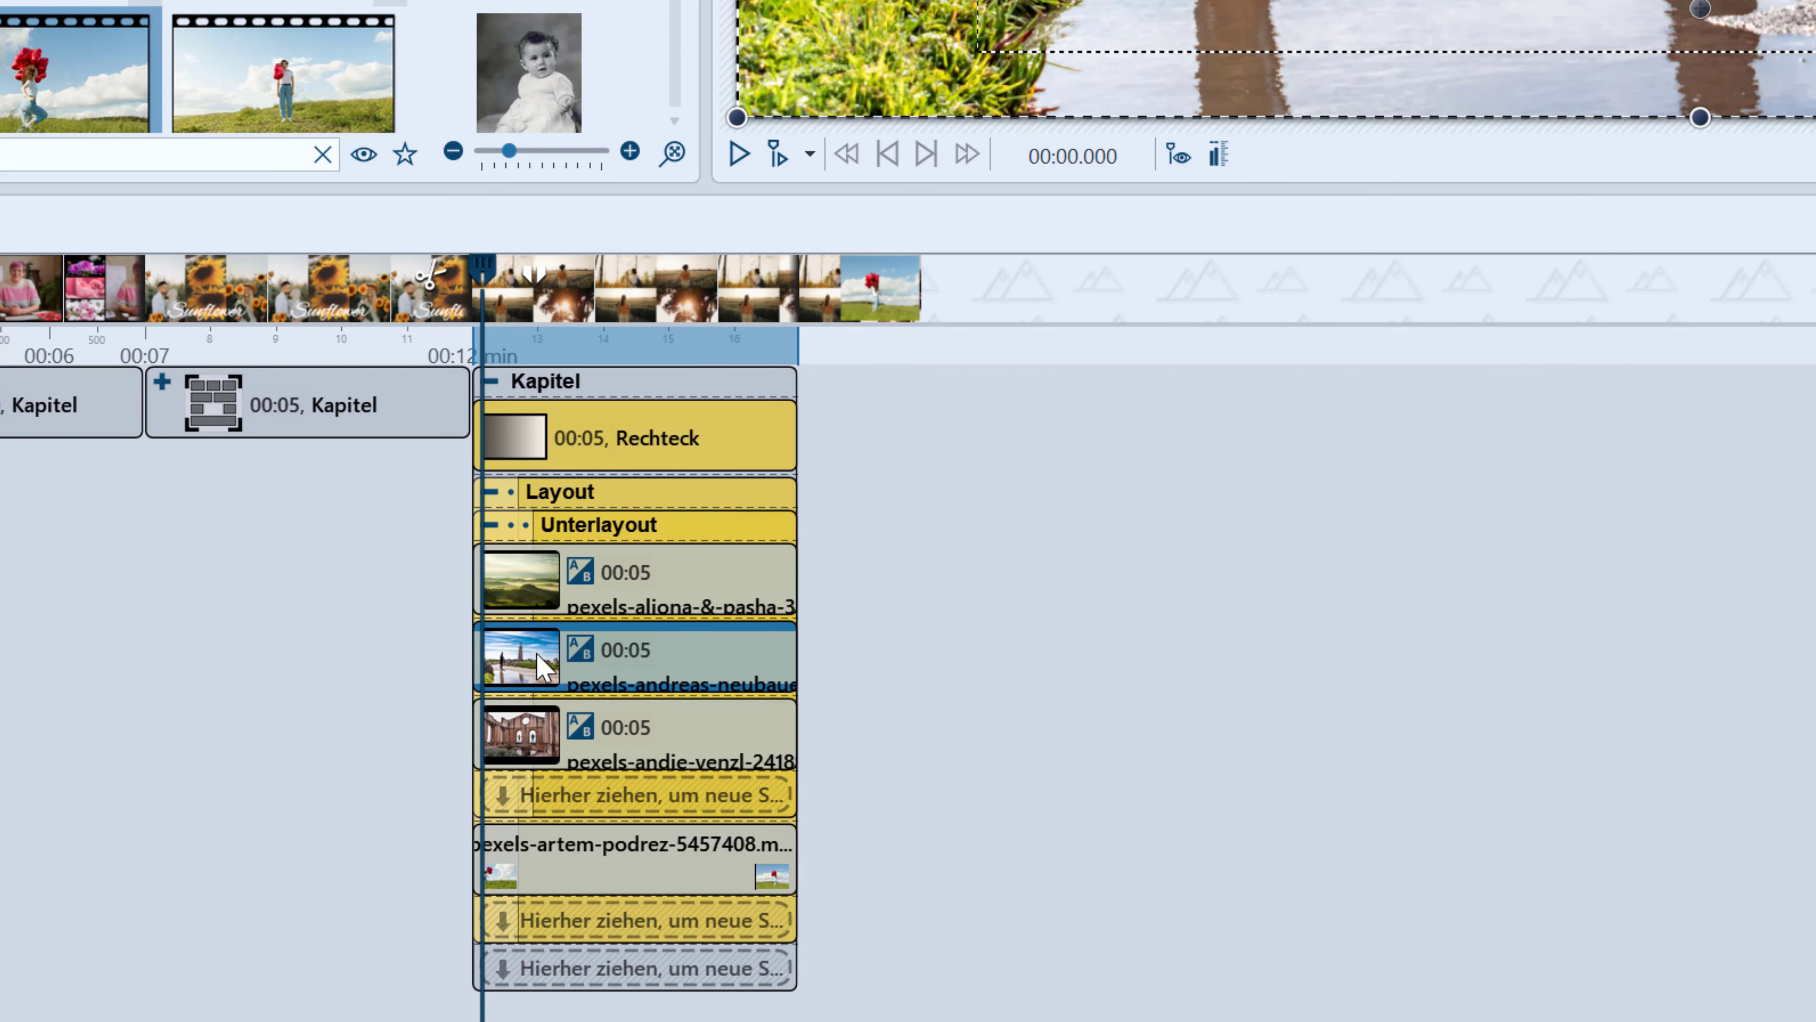
left_click_drag(531, 658, 580, 673)
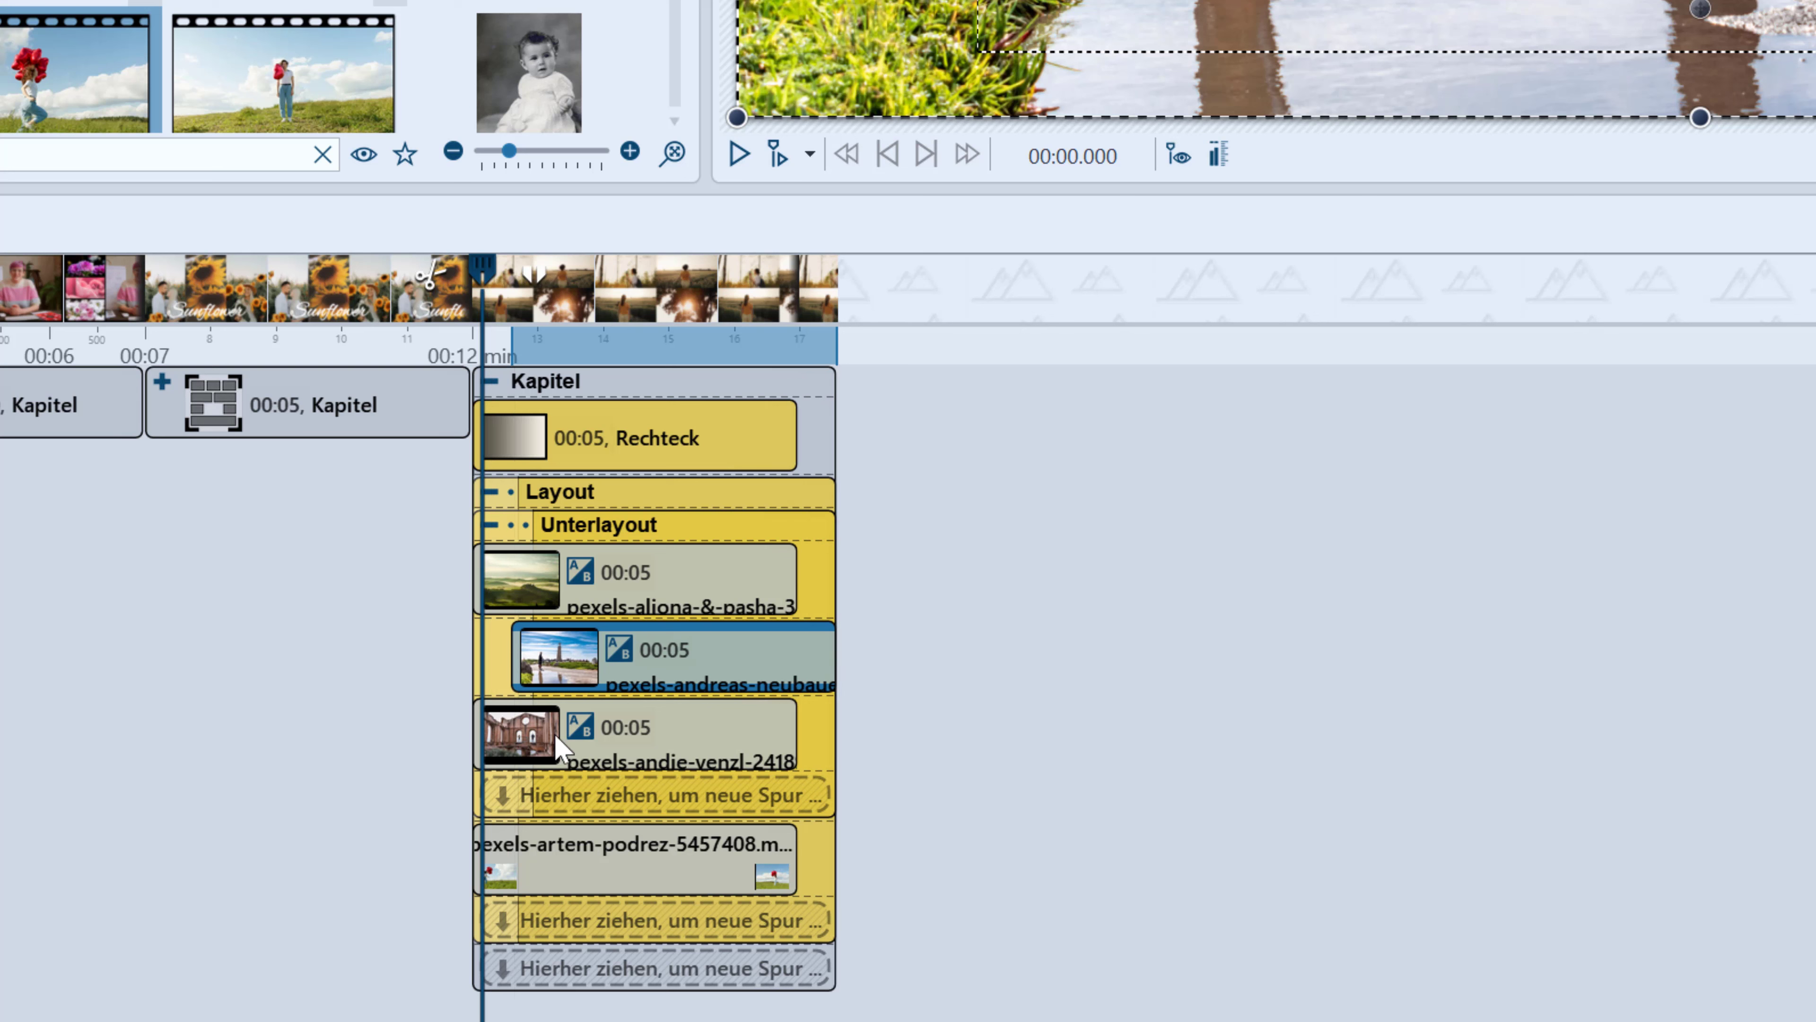
left_click_drag(567, 752, 630, 754)
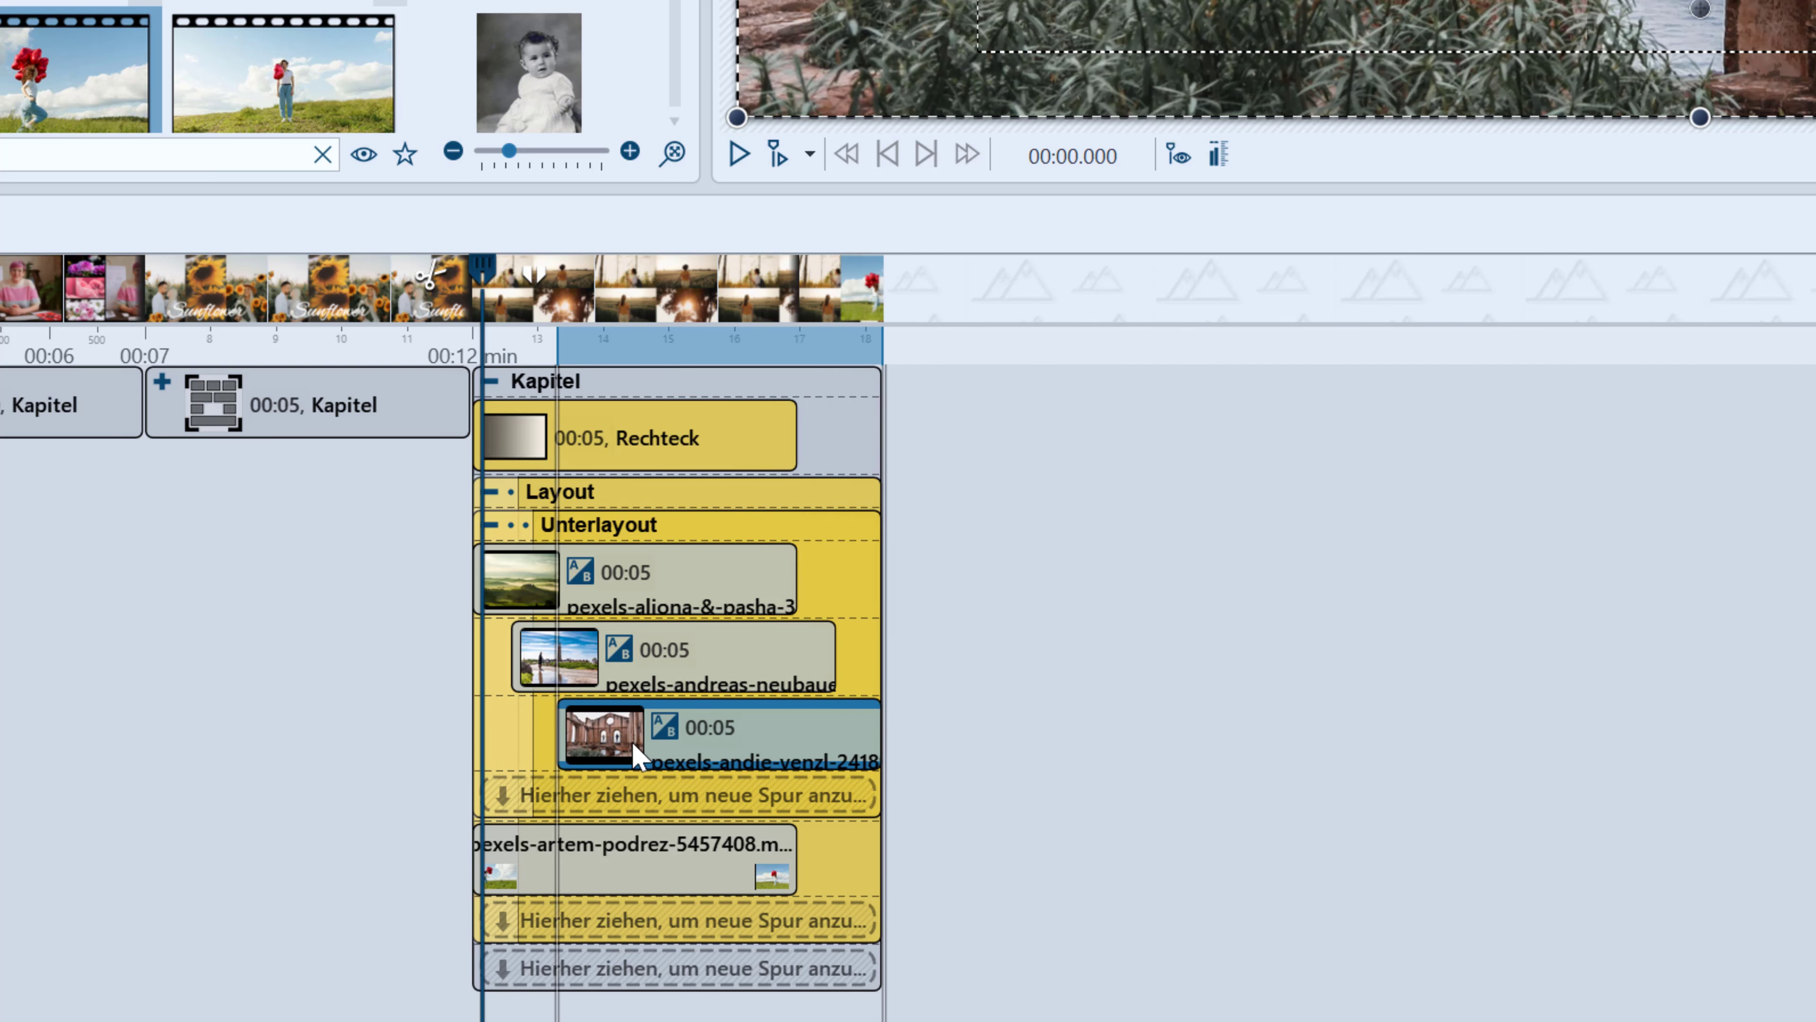
left_click_drag(870, 759, 817, 758)
left_click_drag(831, 679, 796, 687)
Preview the staggered slide-in of the layout images in full screen and return to the editor
left_click(608, 737)
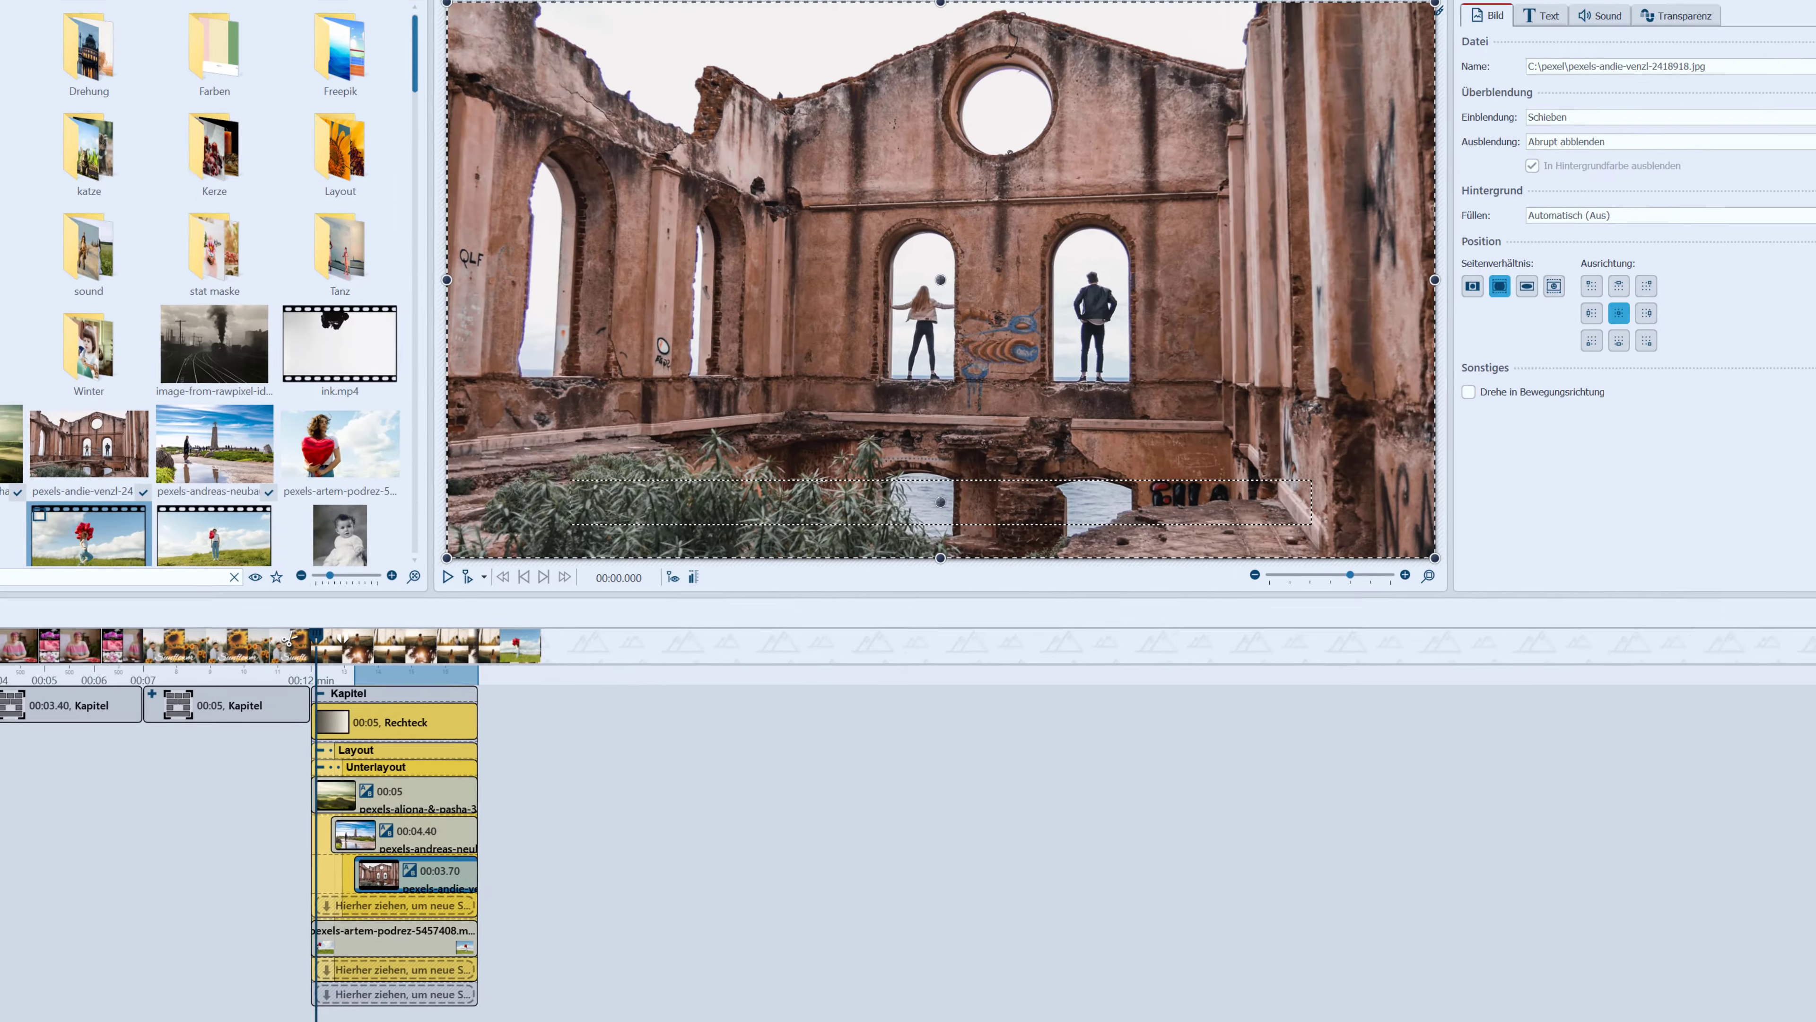
key("F9")
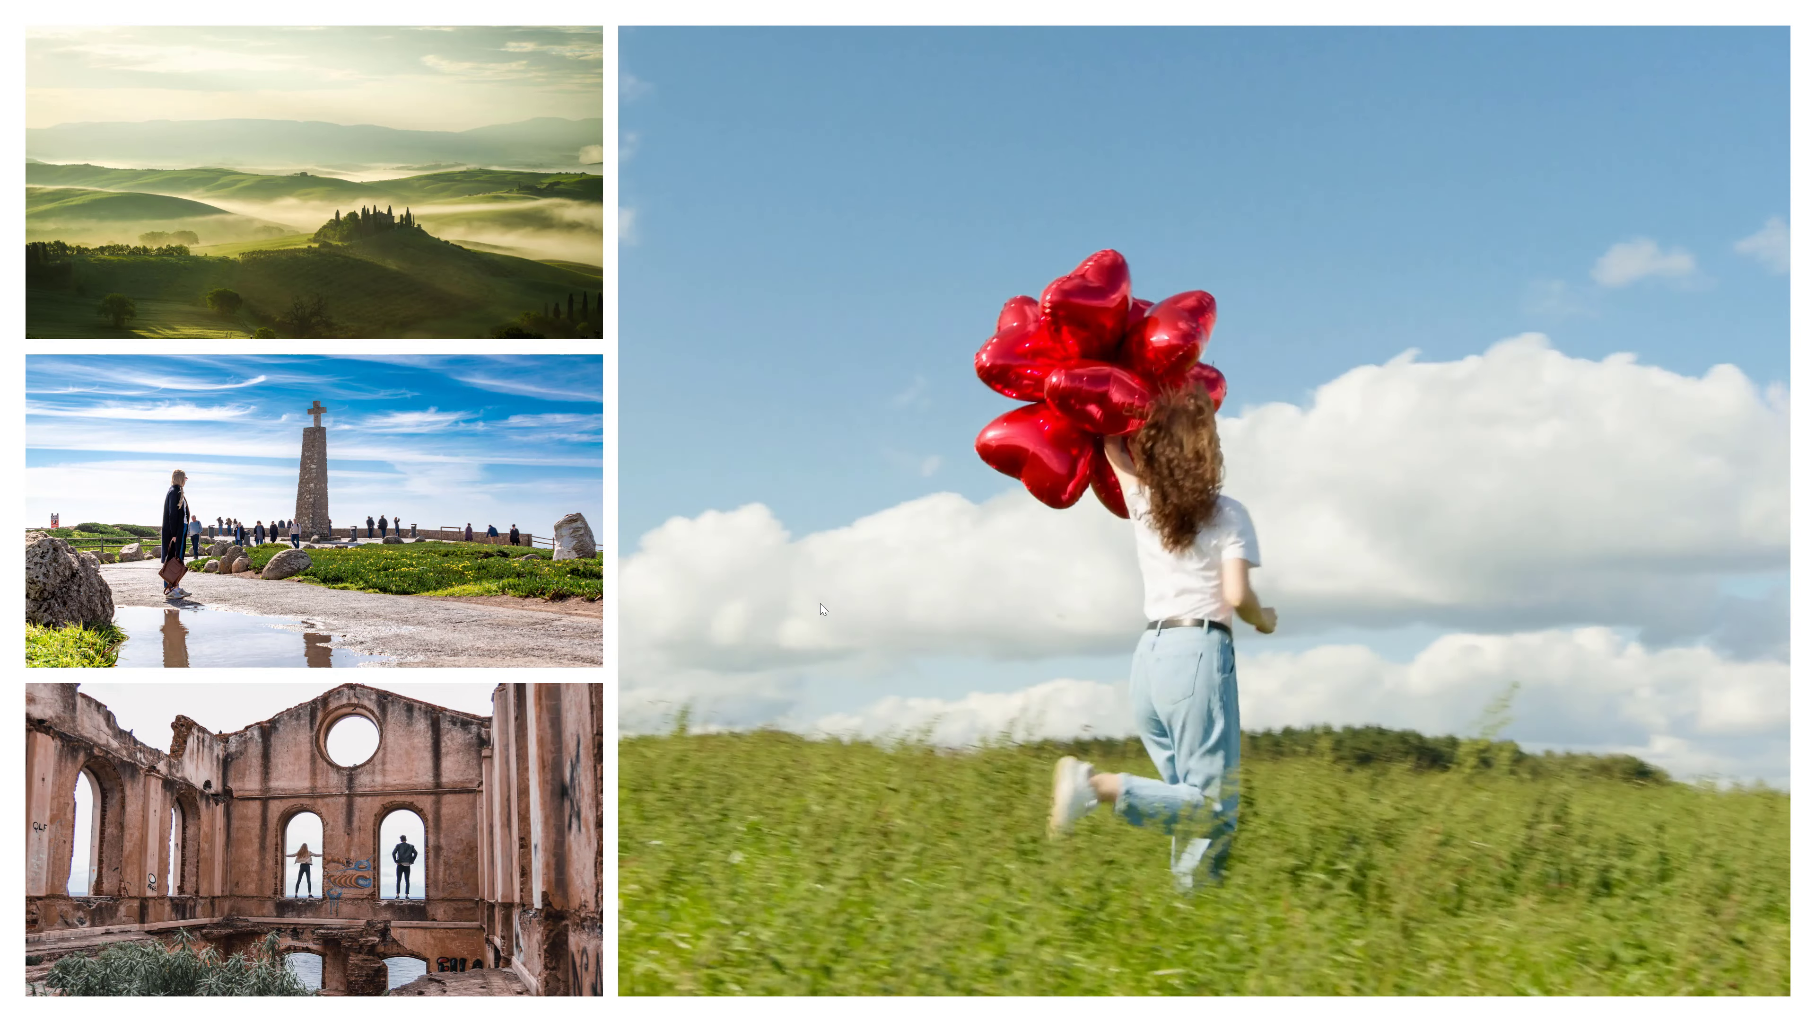
key("Escape")
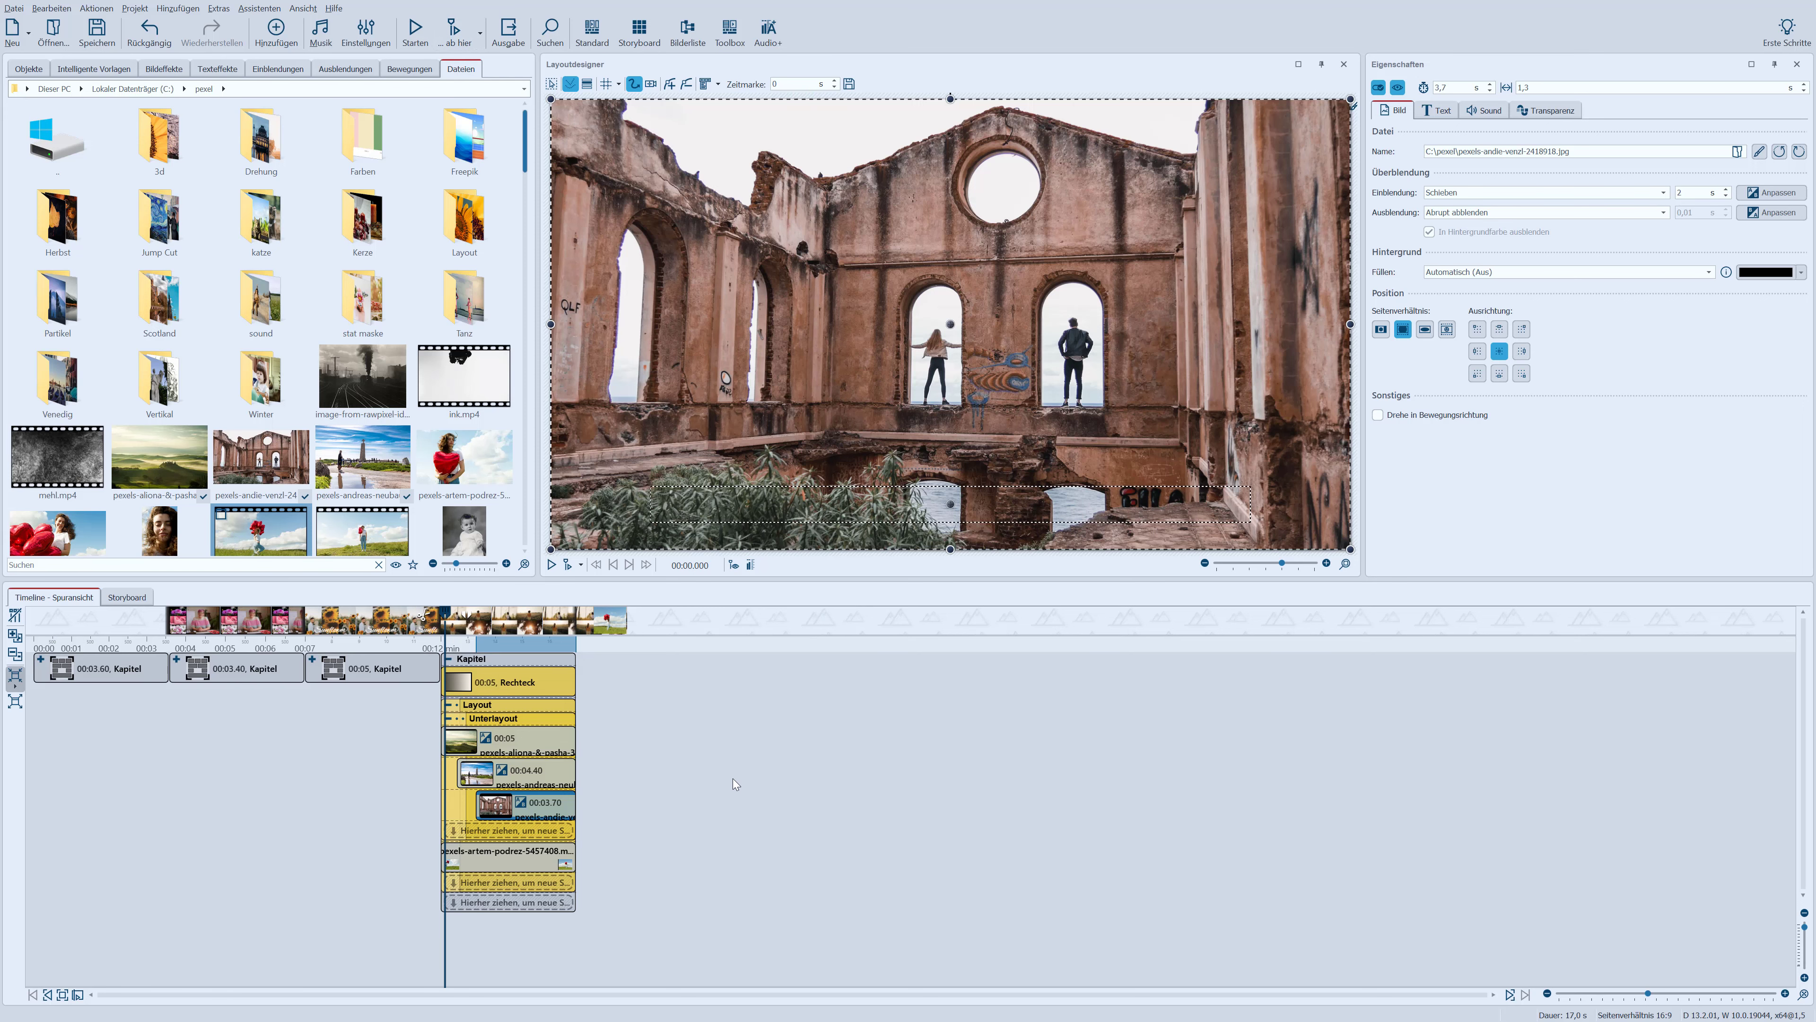
Collapse the last chapter and examine how the Sunflower chapter nests its layout, clips and text title
left_click(472, 659)
left_click(449, 658)
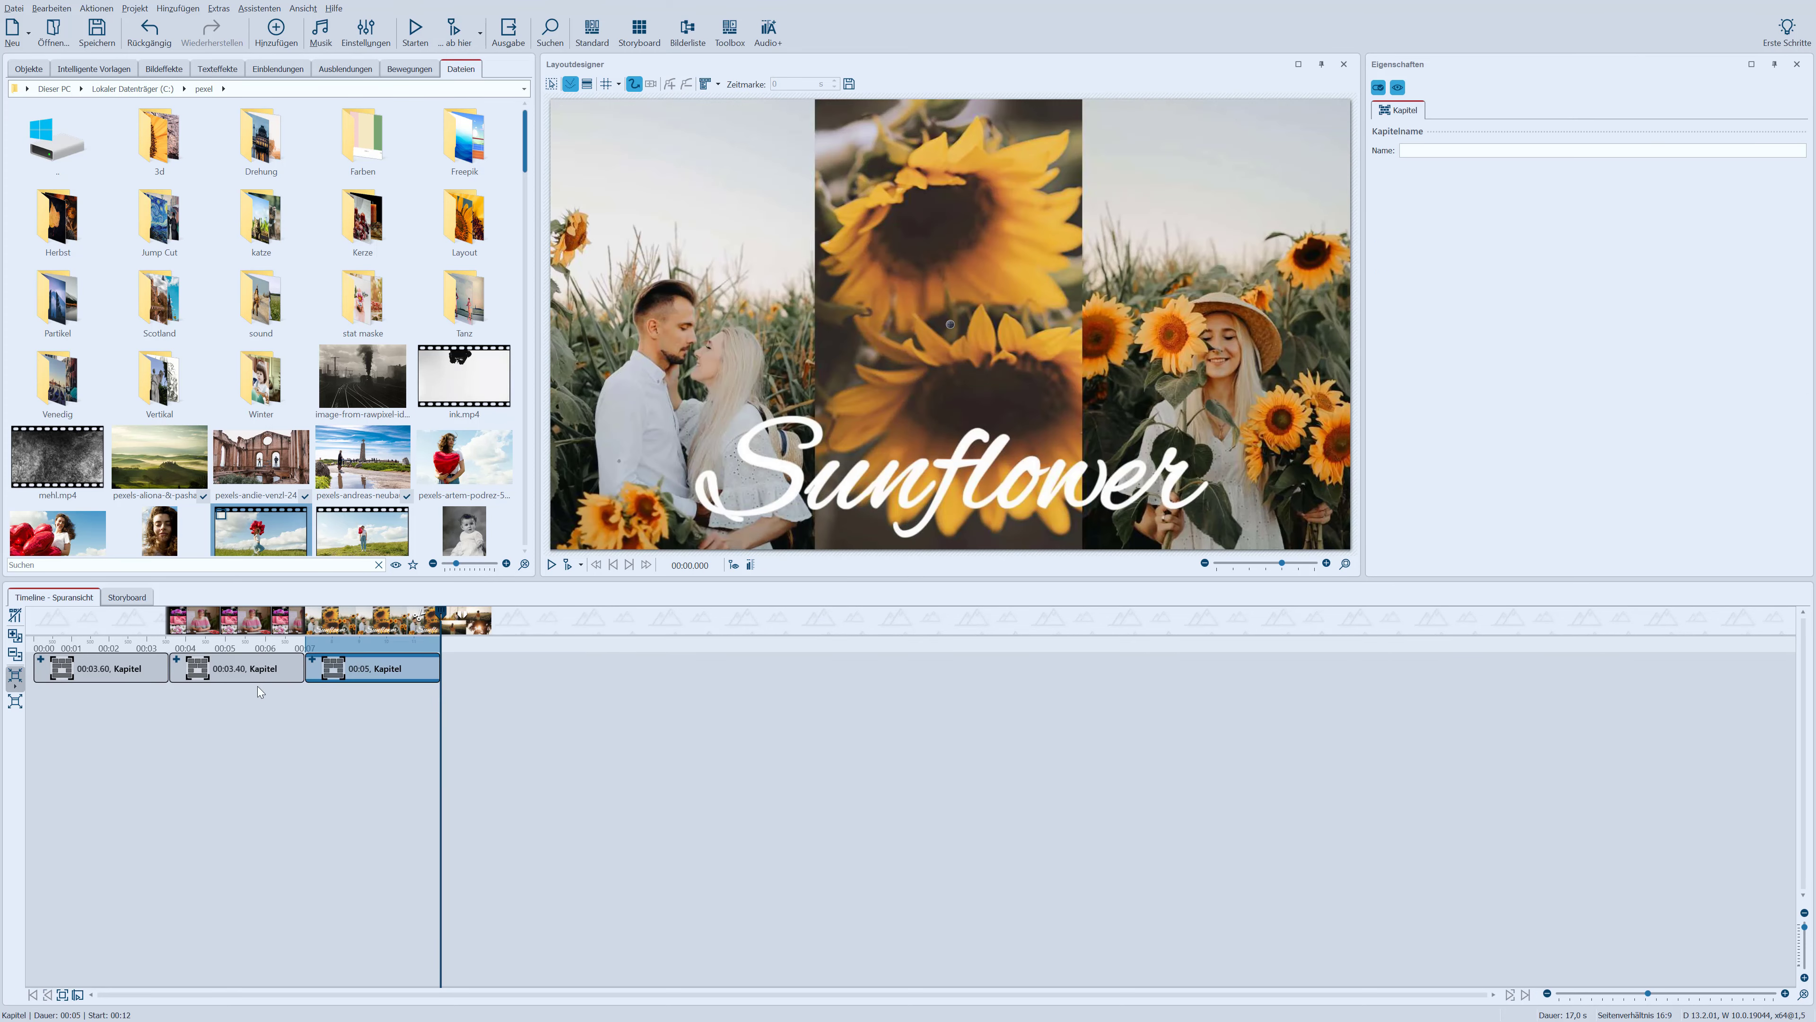
left_click(177, 659)
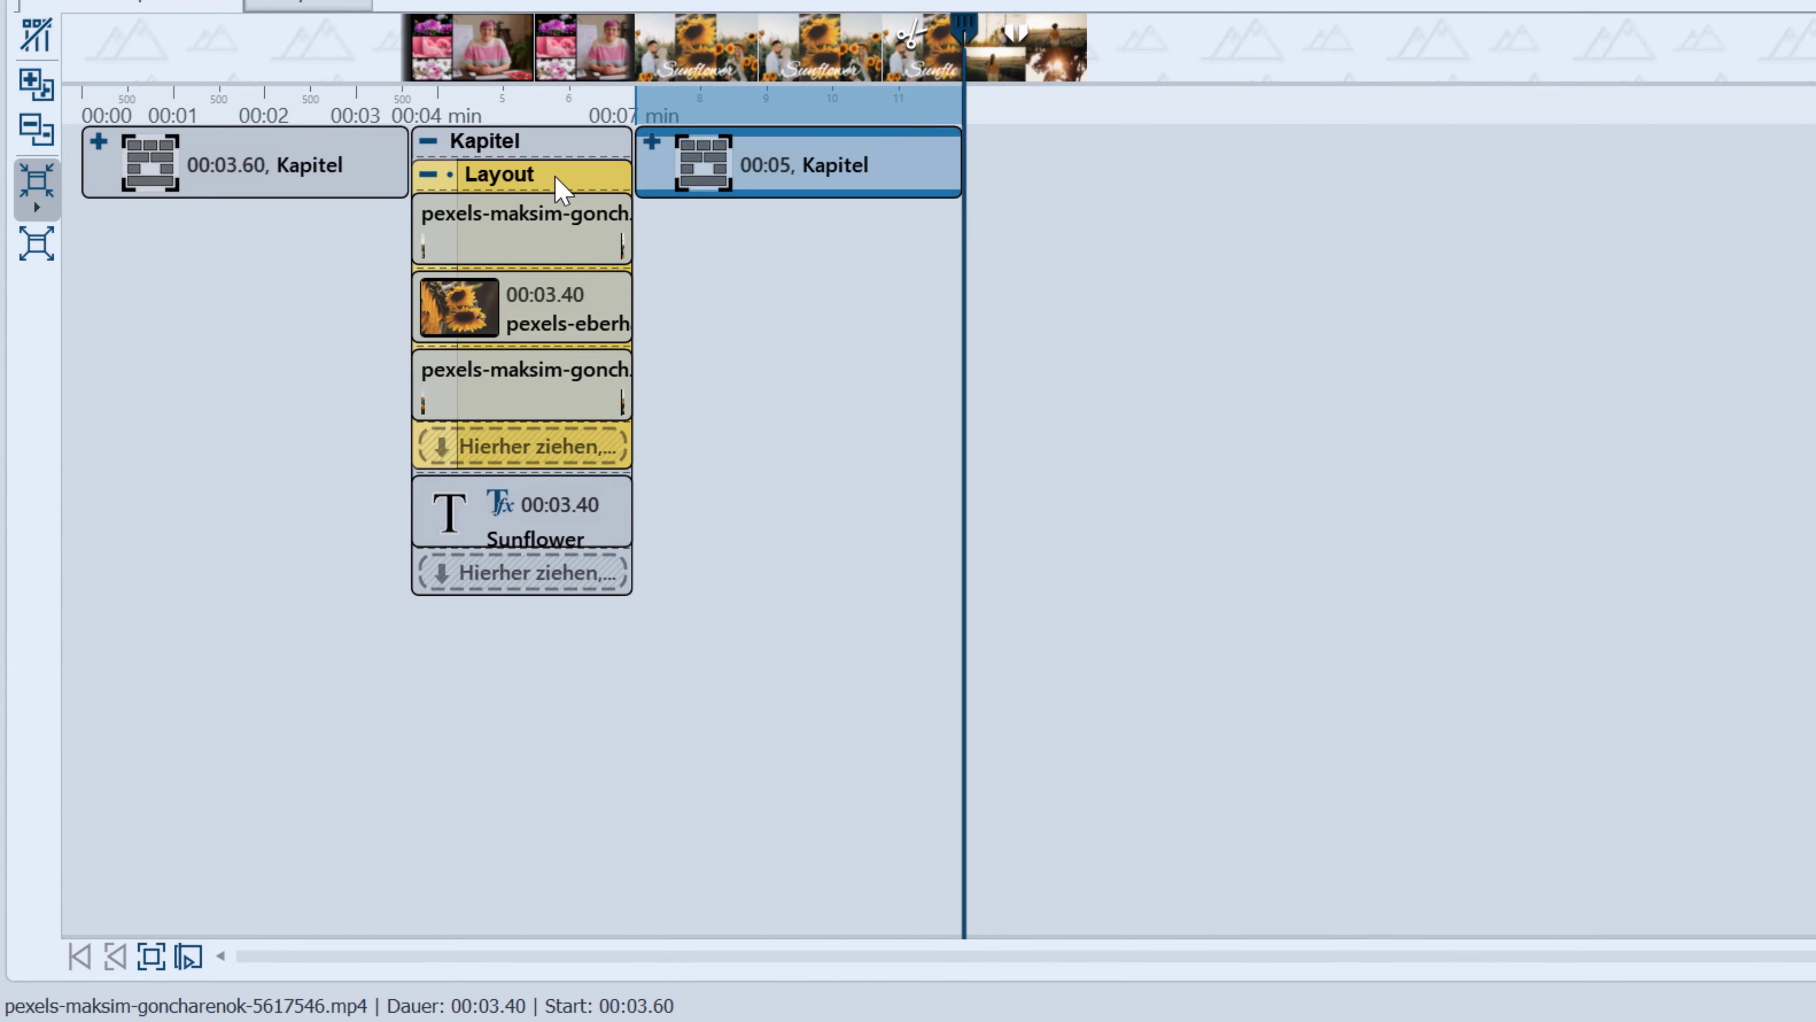
left_click(557, 188)
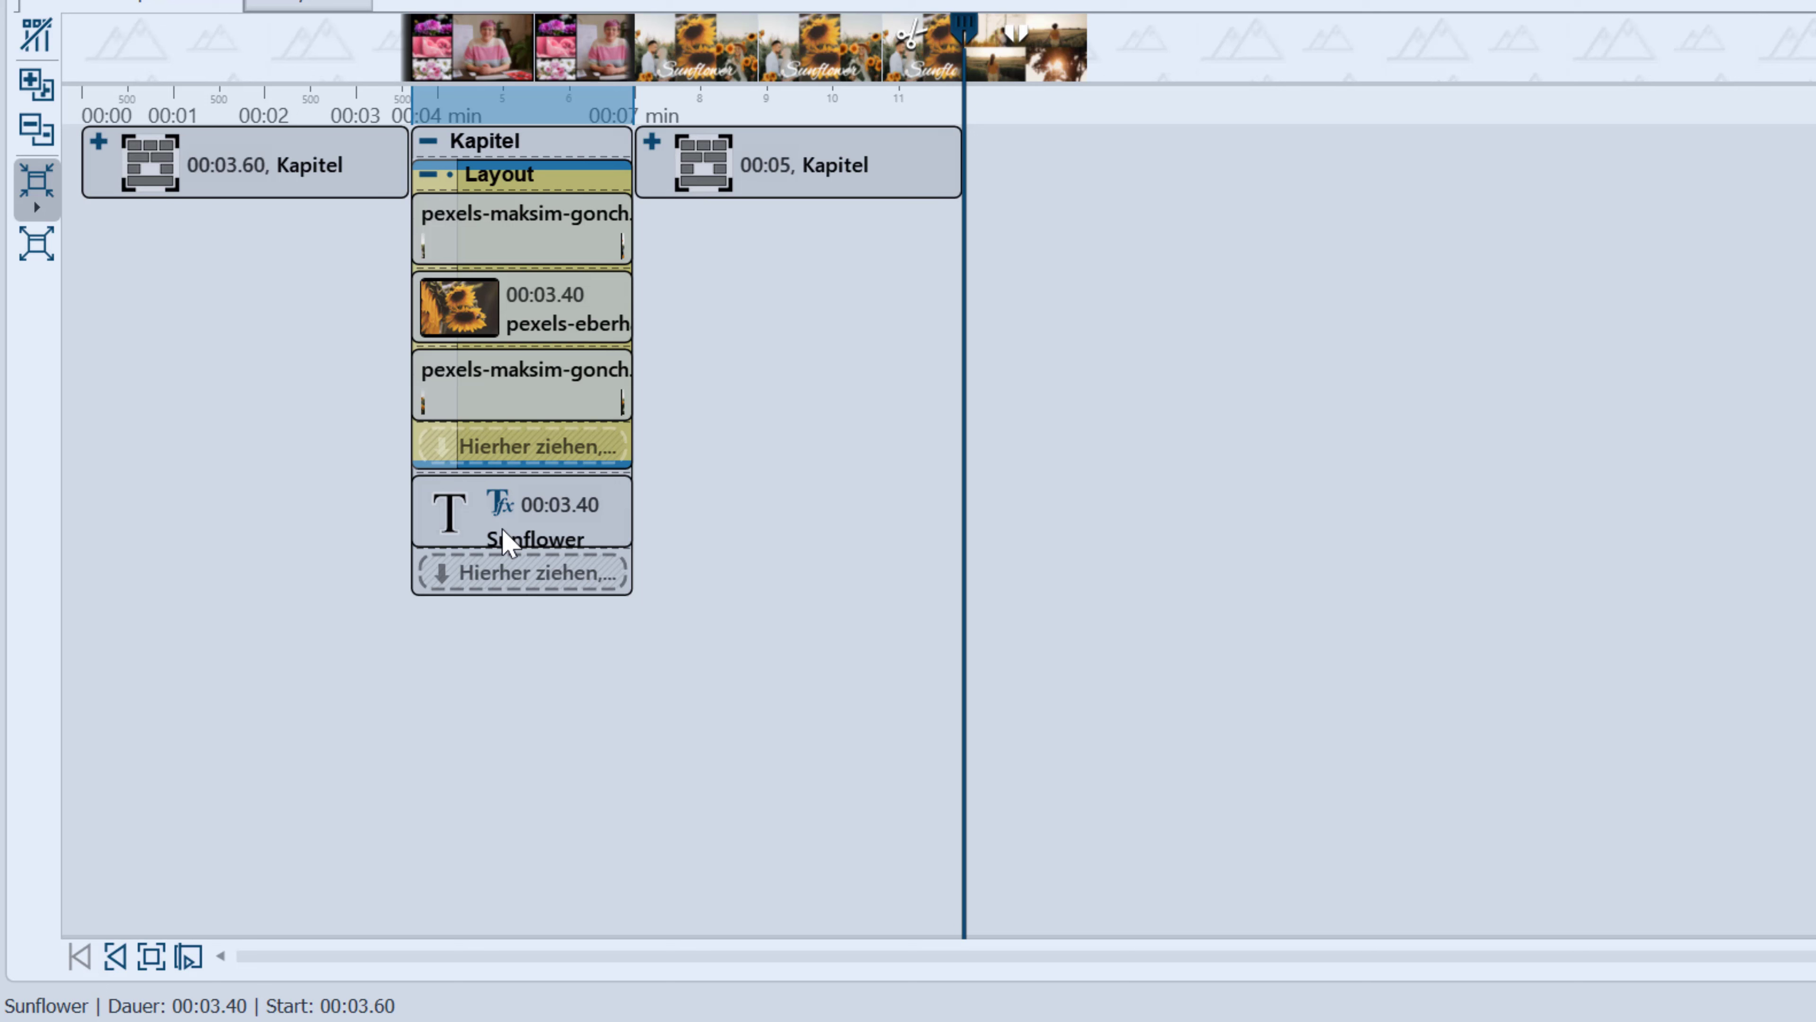
left_click(428, 175)
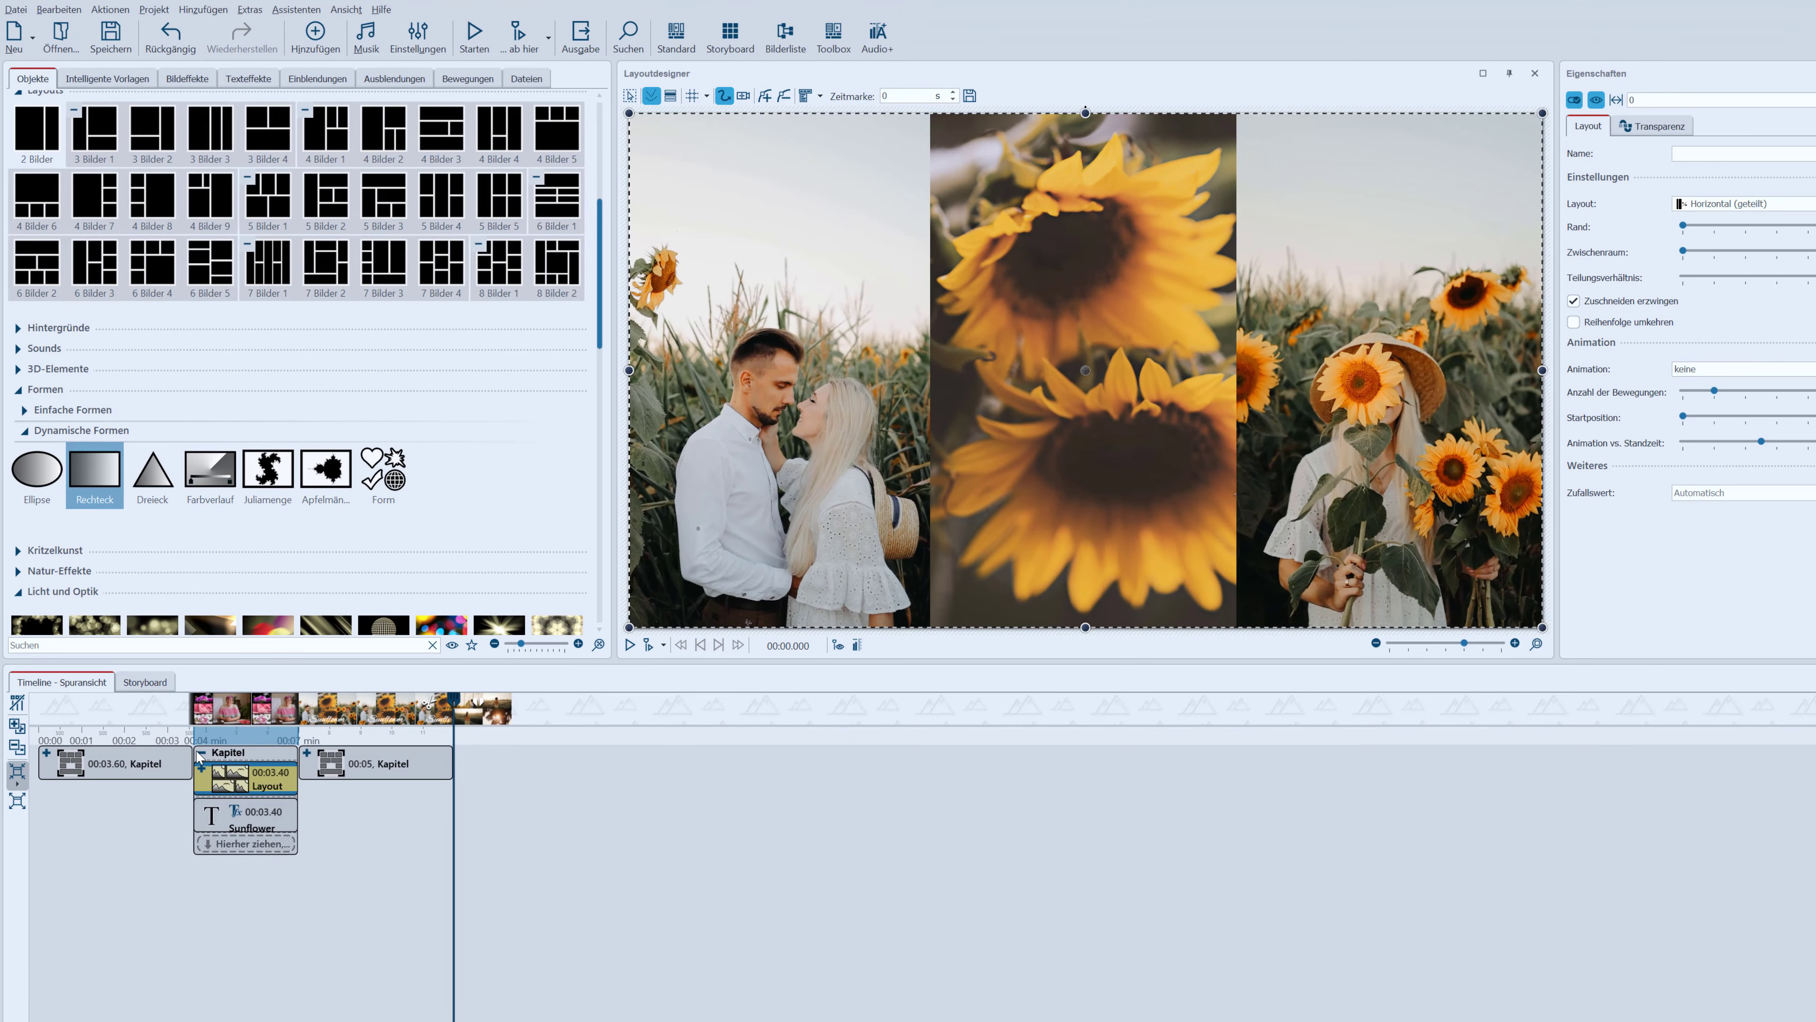
left_click(420, 163)
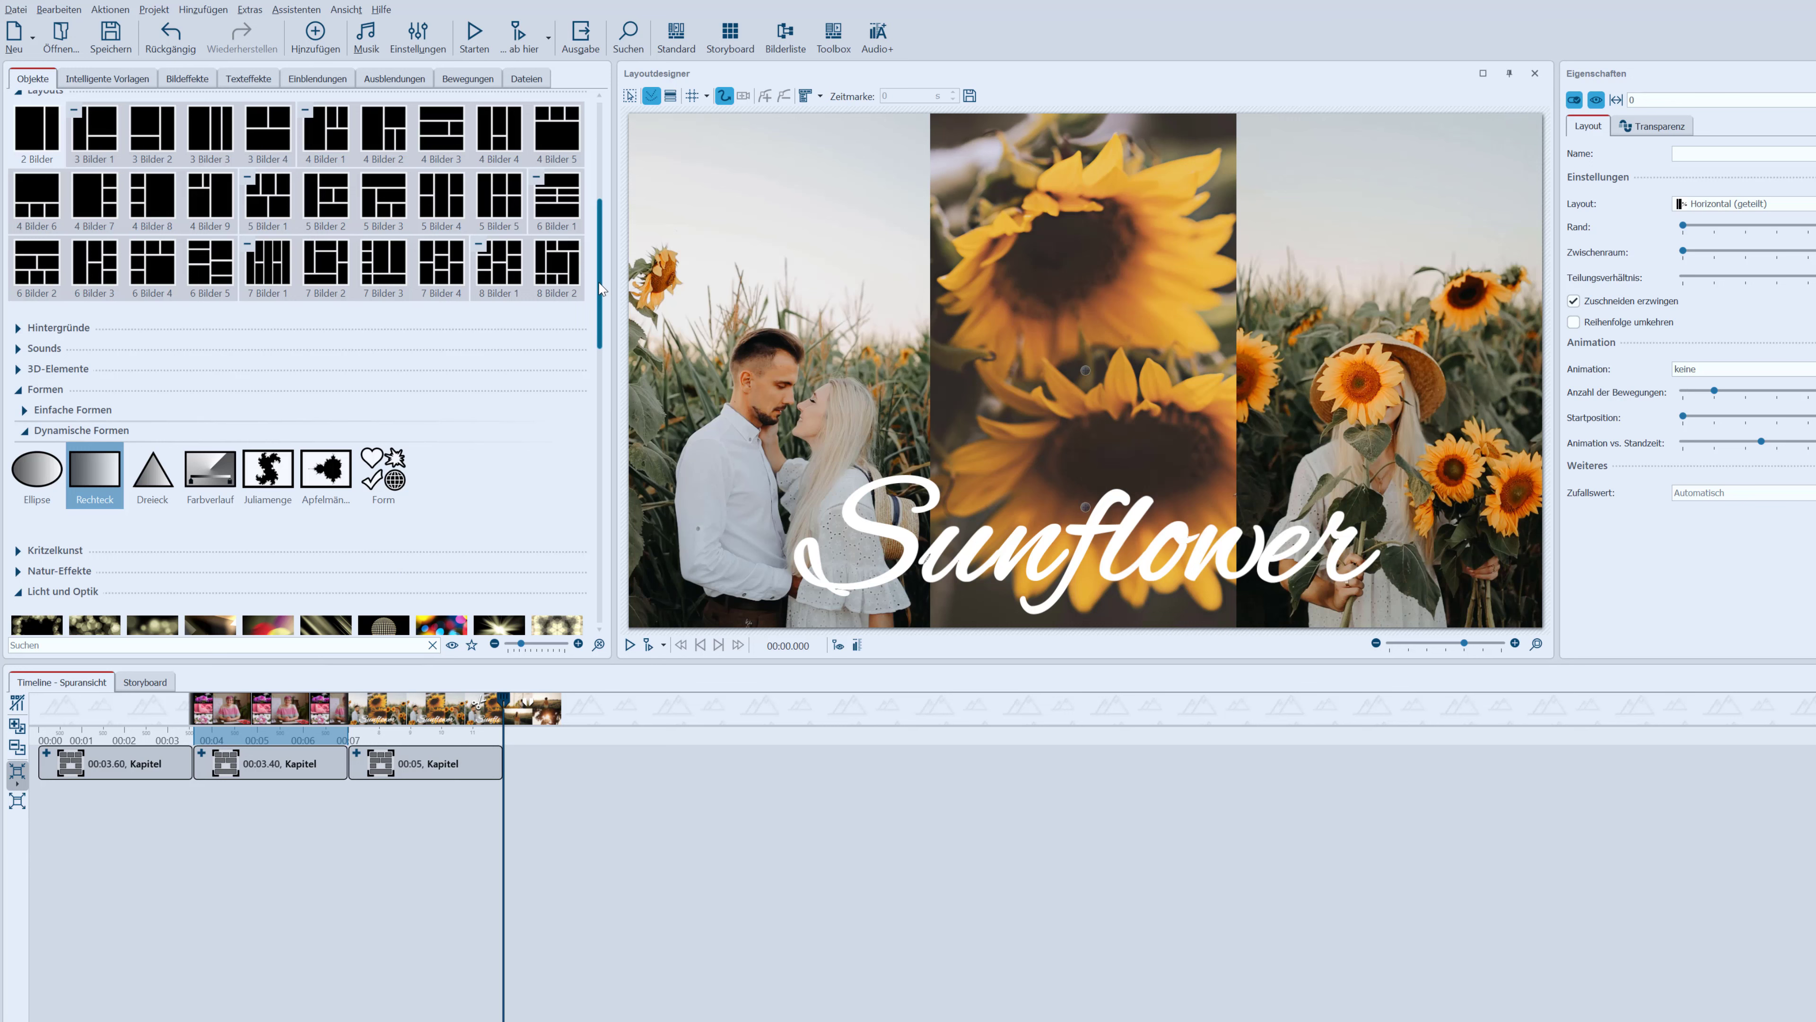
Add a new Kapitel at the end of the timeline and insert an empty Layout object into it
scroll(607, 287, "up", 5)
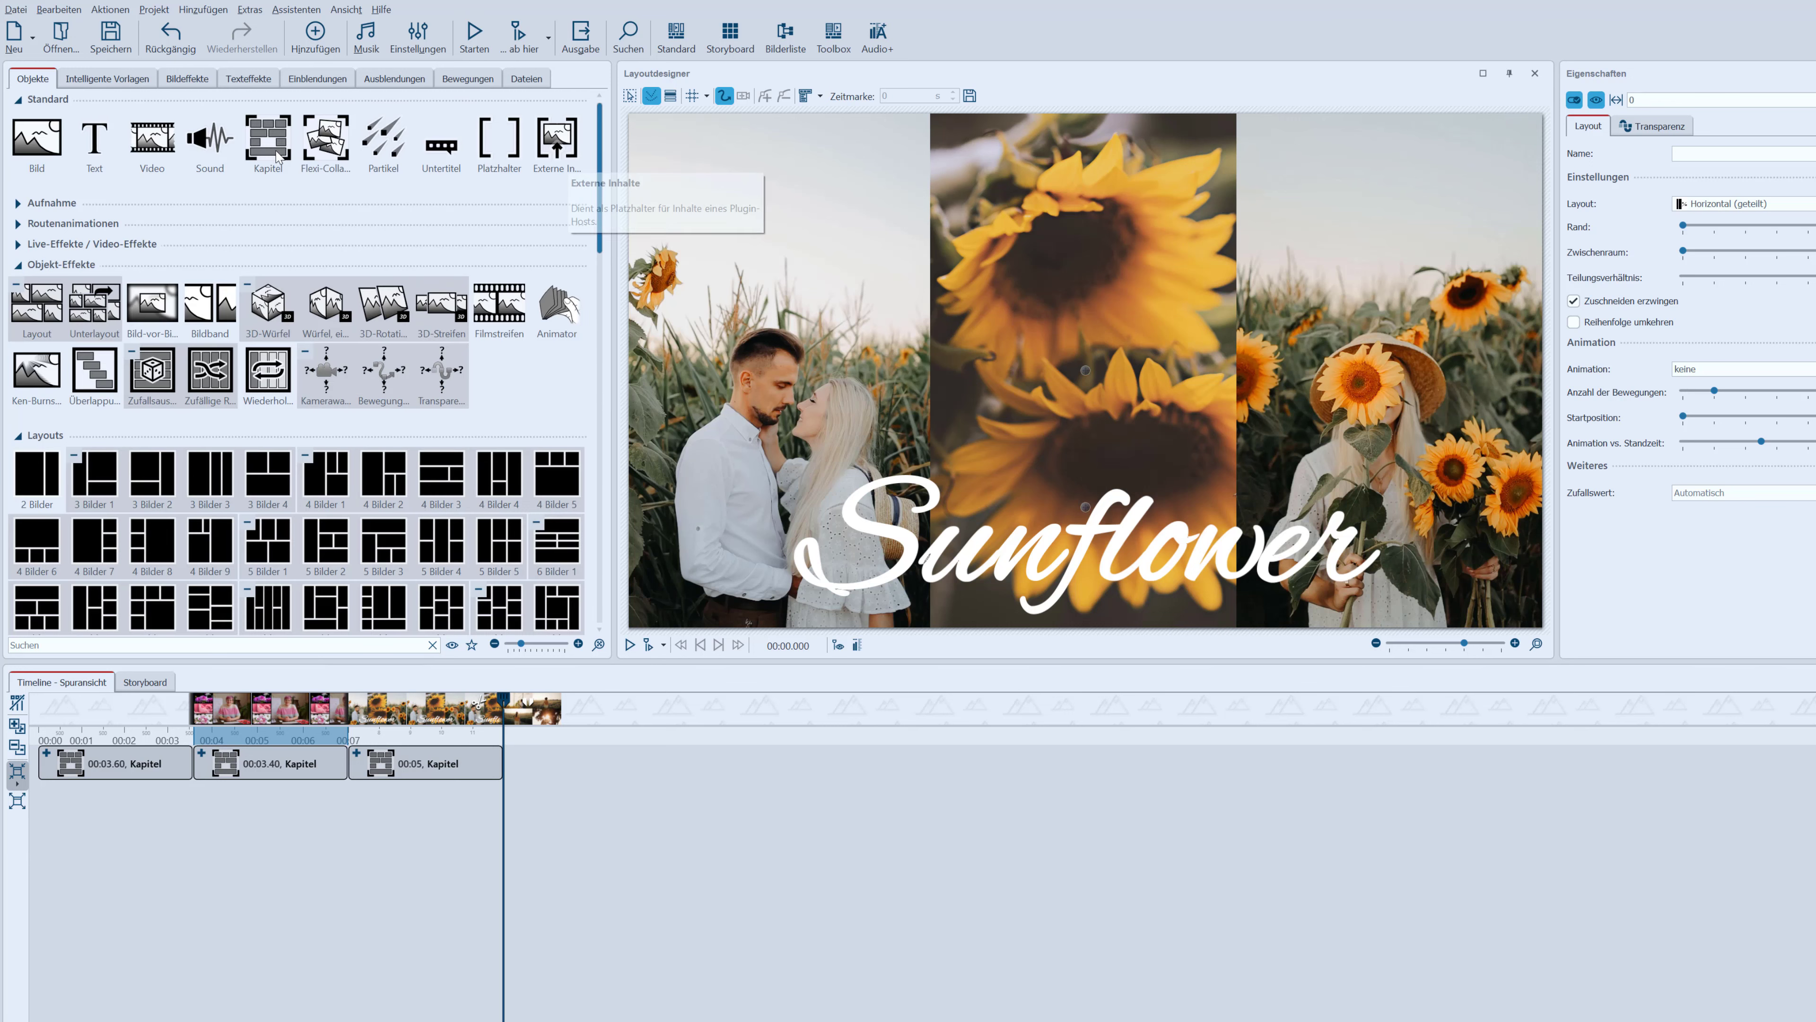
mouse_move(275, 143)
left_mouse_down()
mouse_move(501, 390)
mouse_move(739, 787)
mouse_move(723, 792)
left_mouse_up()
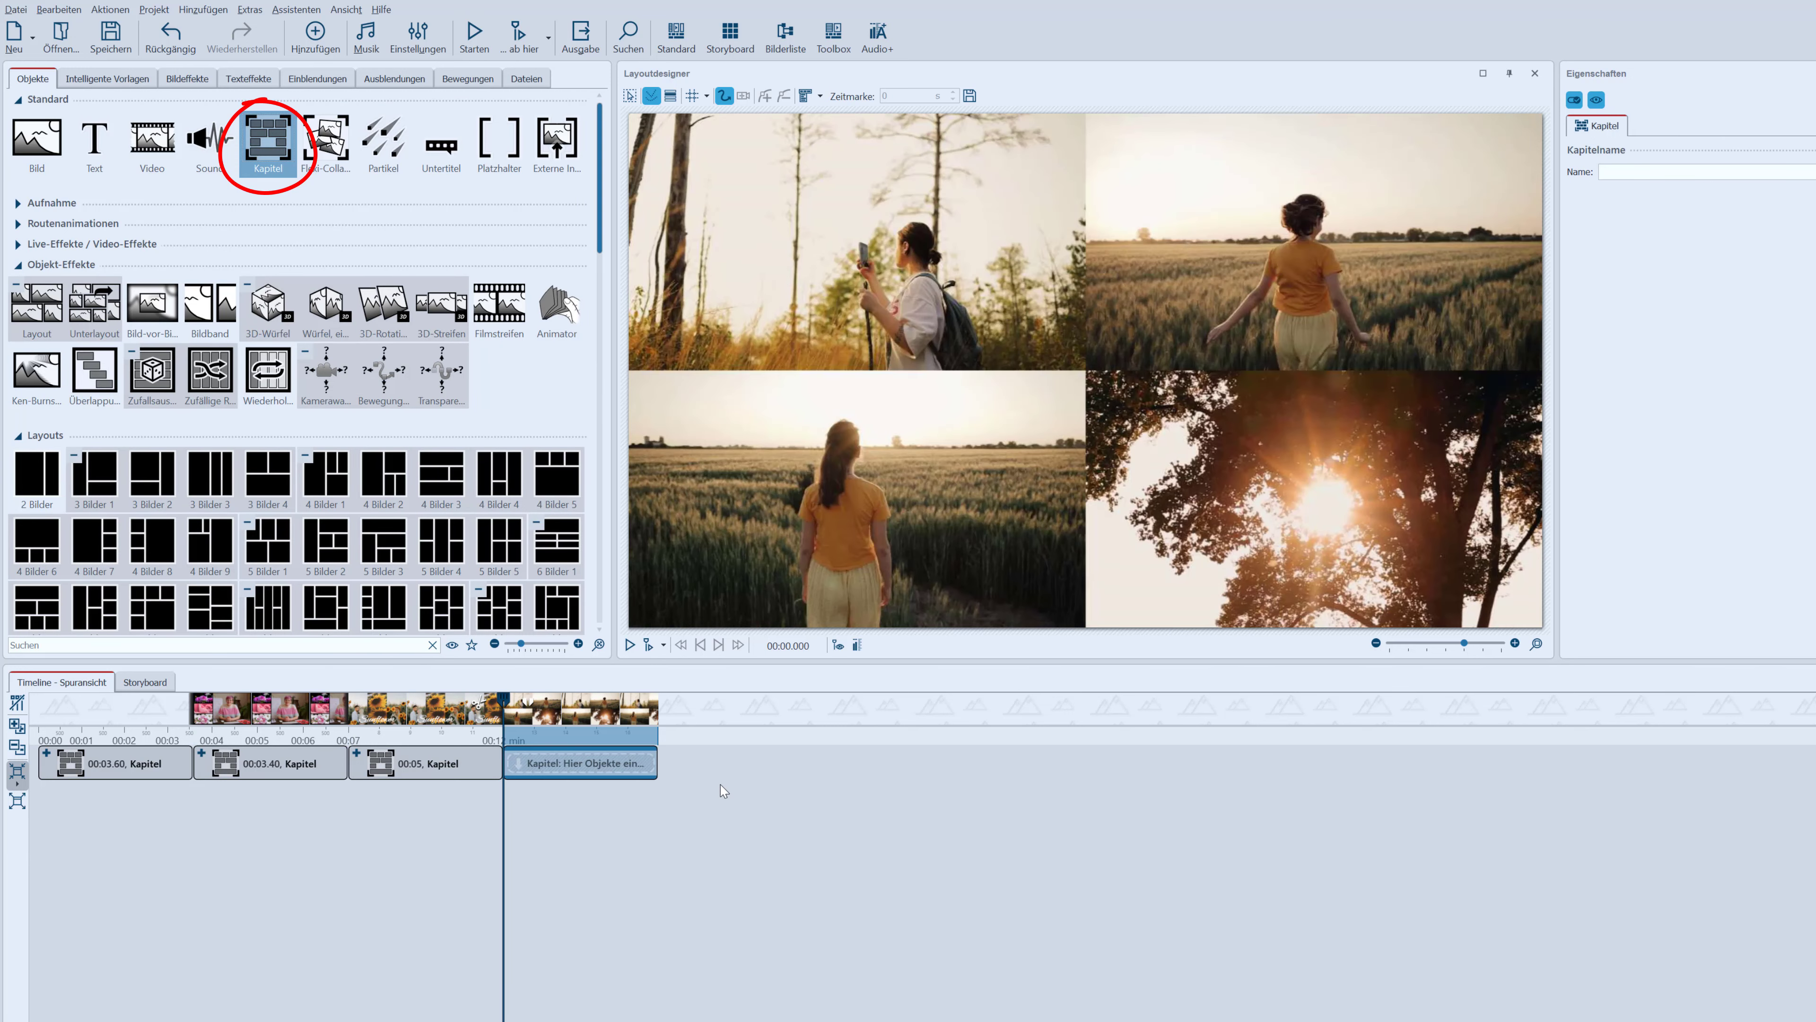
left_click(22, 438)
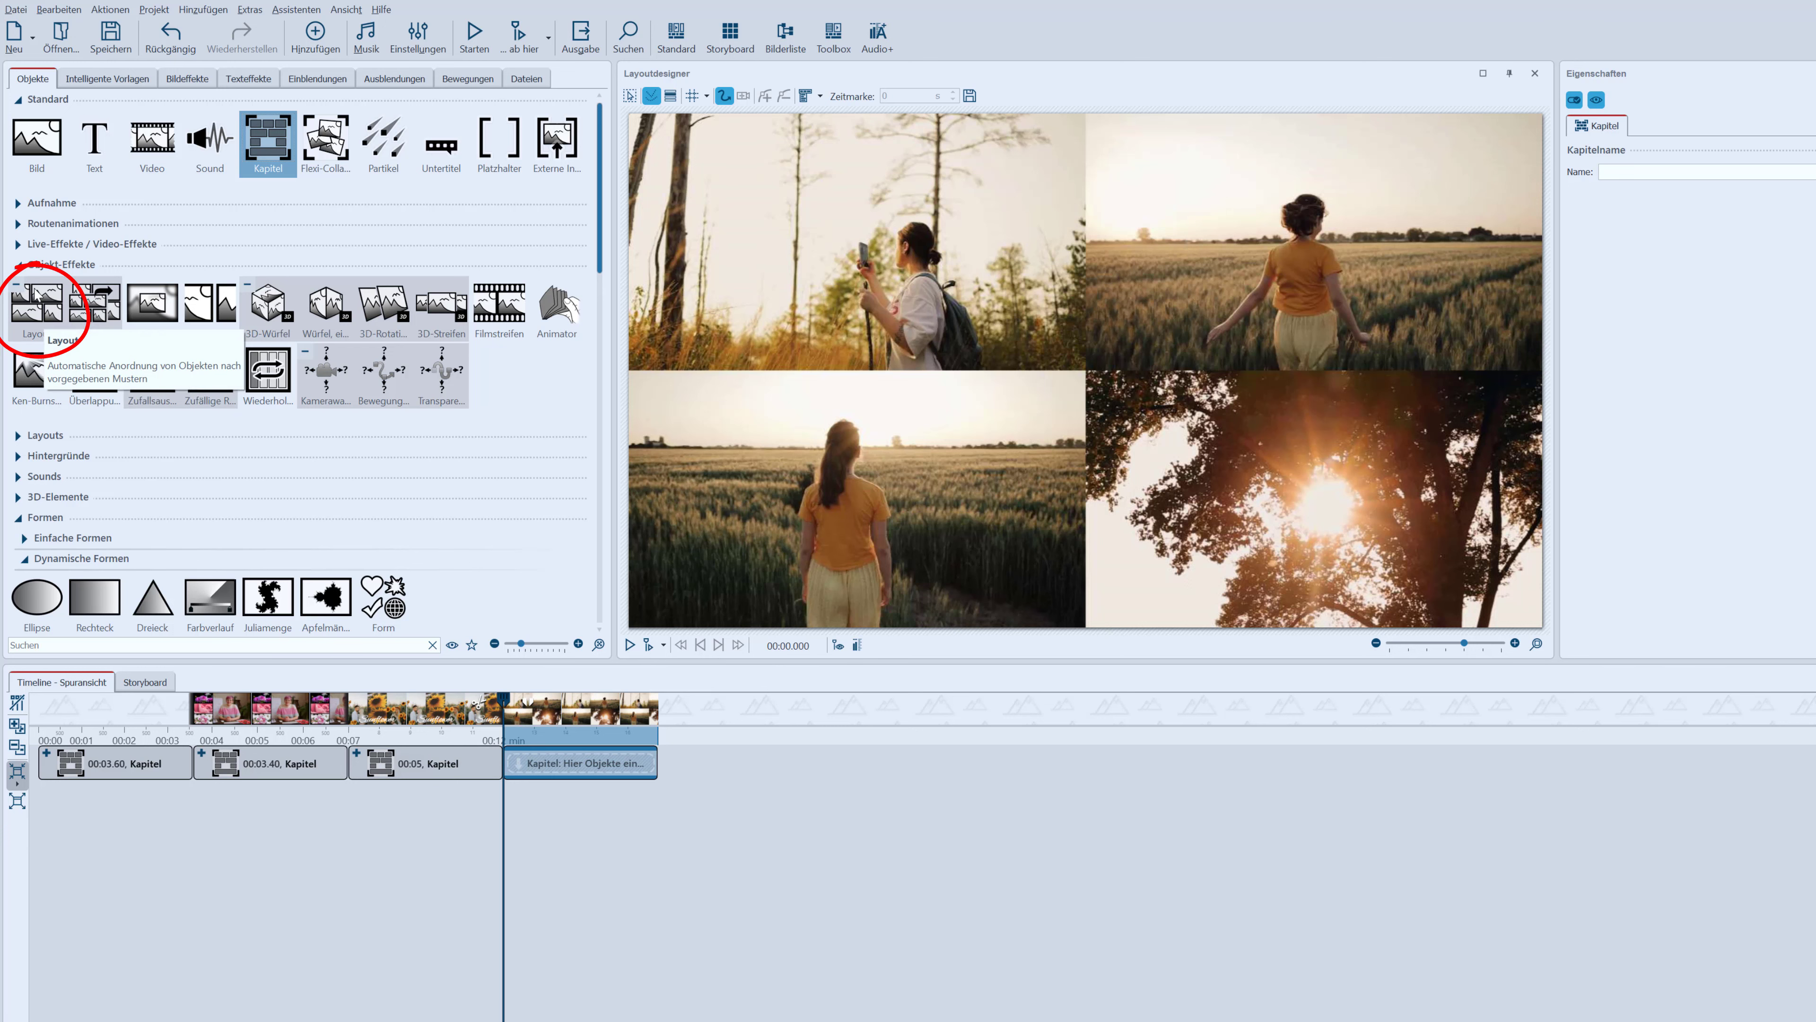
left_click_drag(36, 293, 557, 771)
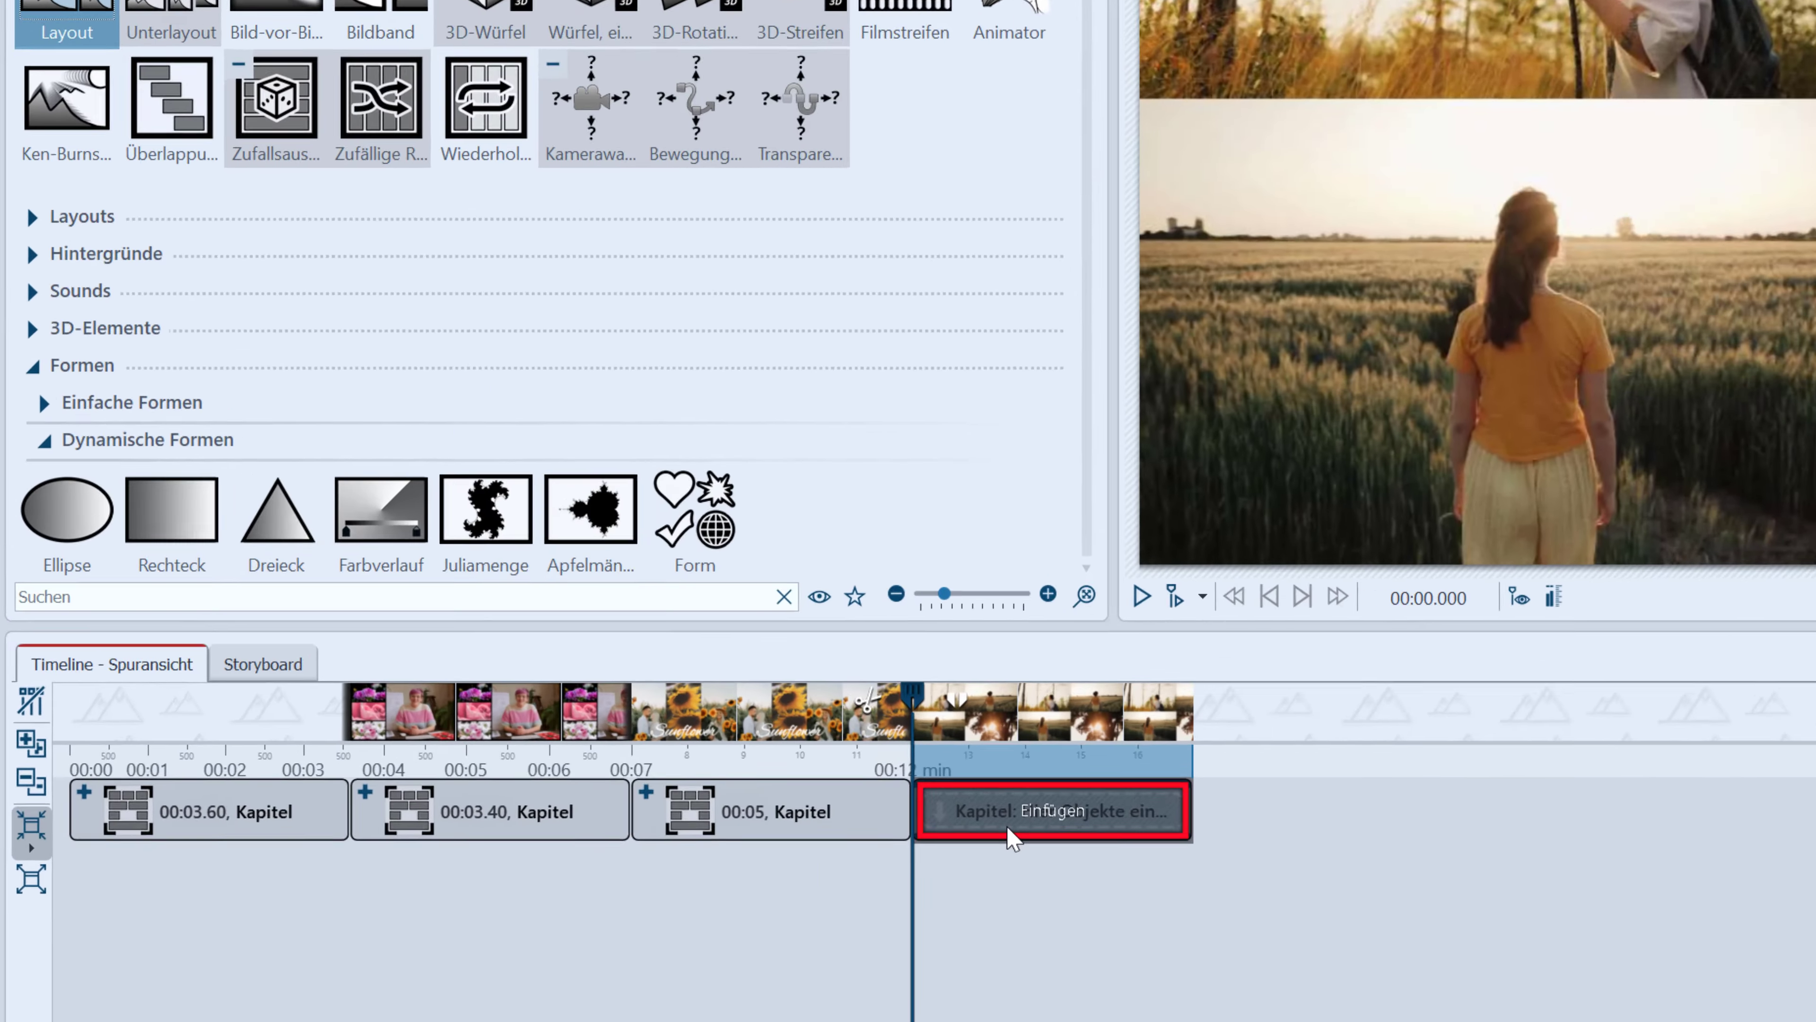
left_click_drag(1012, 837, 1013, 836)
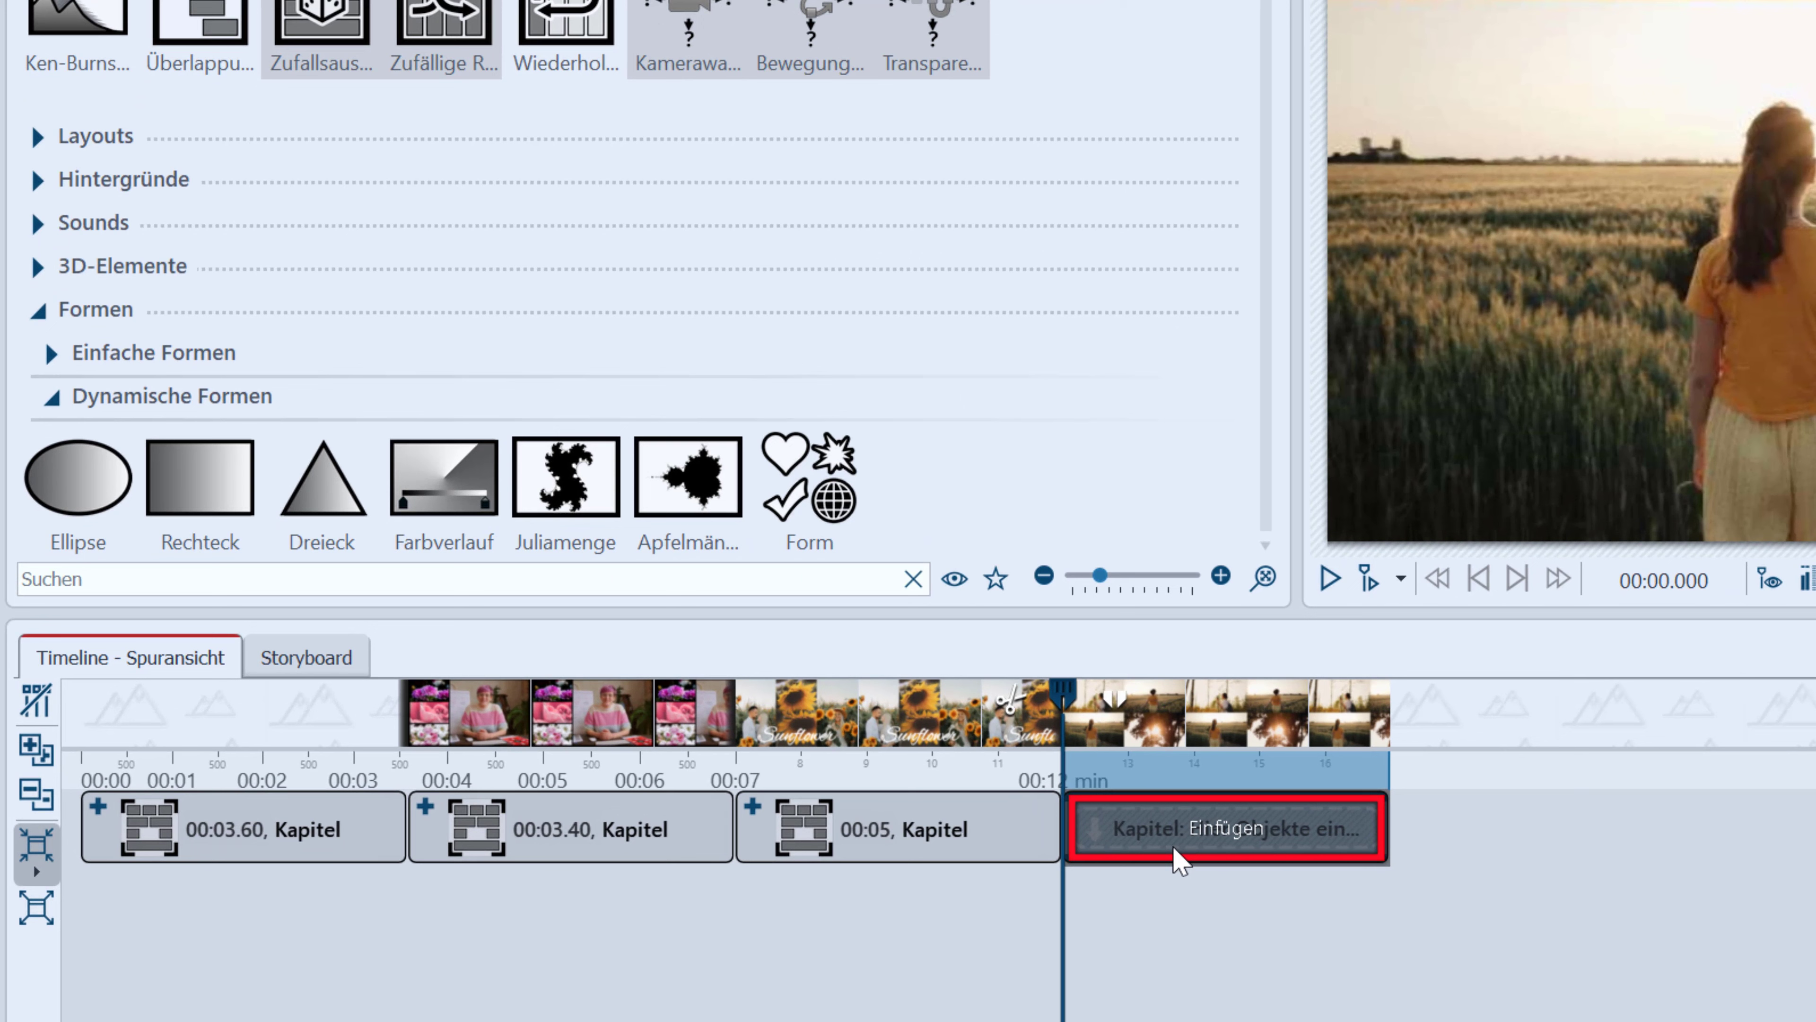
left_click_drag(1180, 858, 1178, 860)
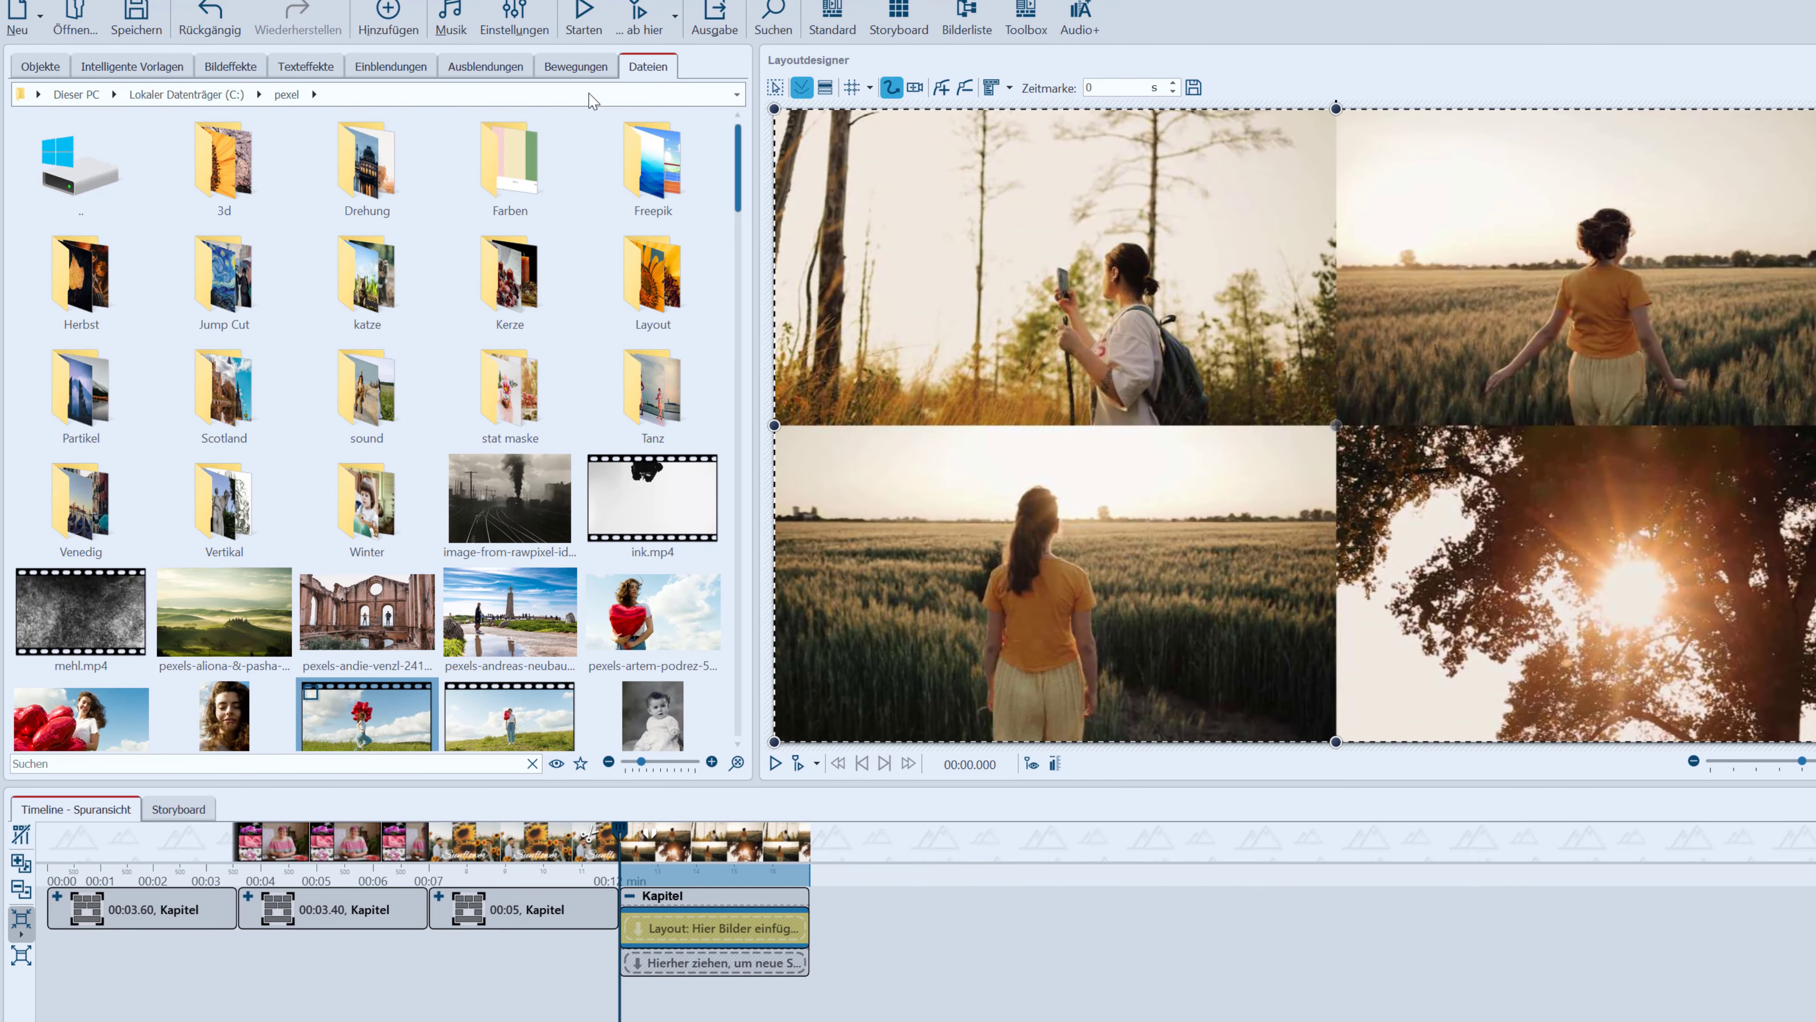
From the Layout media folder, add the sunflower-bouquet and couple portrait videos to the new layout, with the close-up sunflower photo between them
double_click(243, 273)
left_click(243, 273)
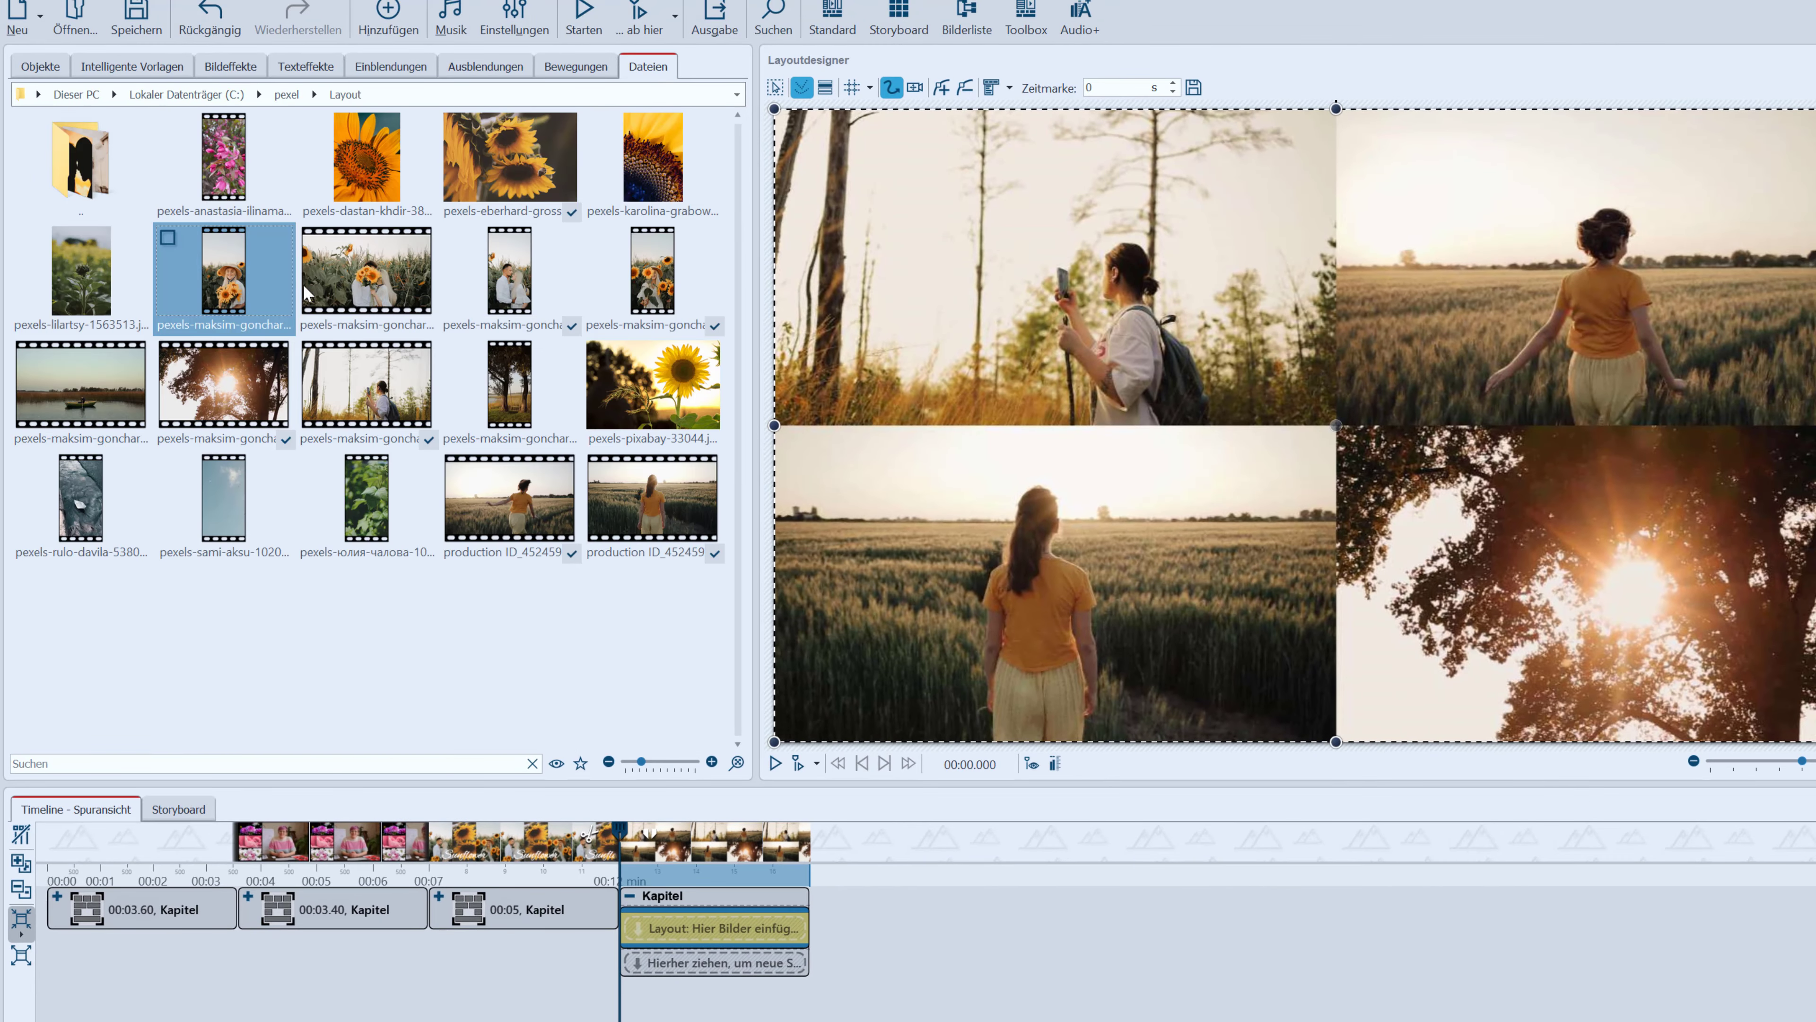
left_click(518, 279, "ctrl")
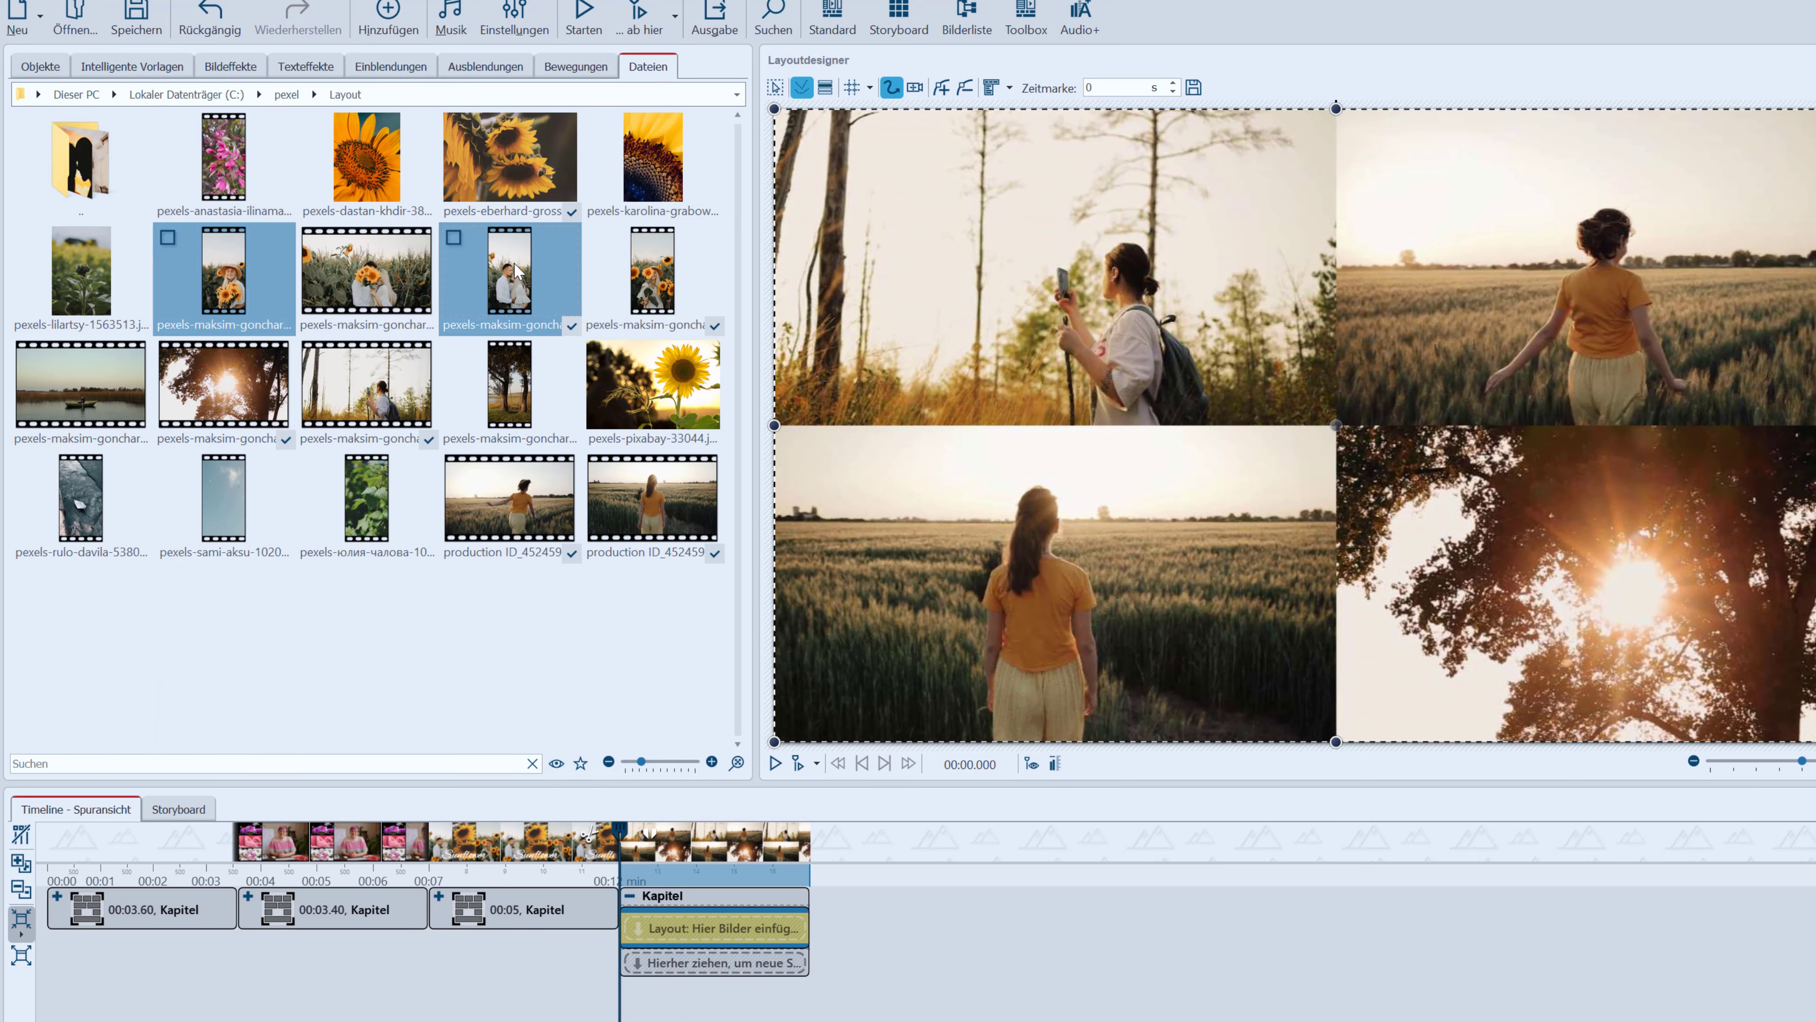
left_click_drag(518, 279, 718, 937)
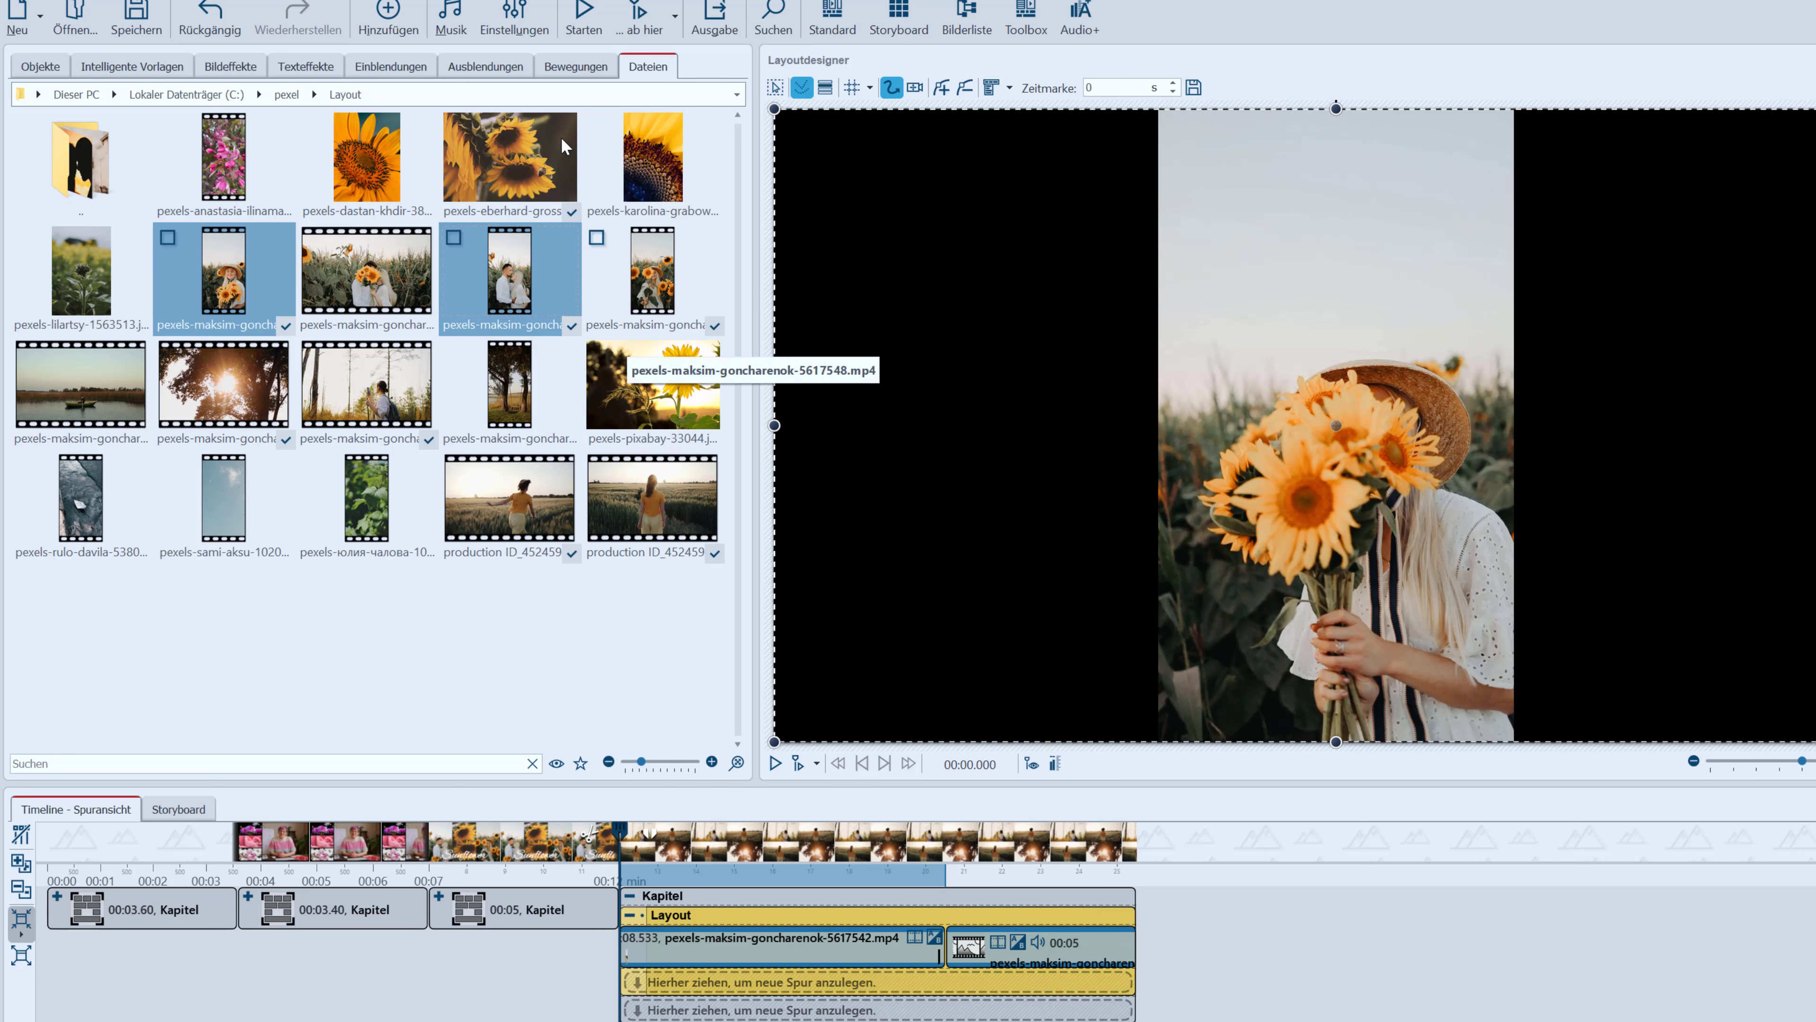
left_click(534, 163)
left_click_drag(525, 141, 954, 943)
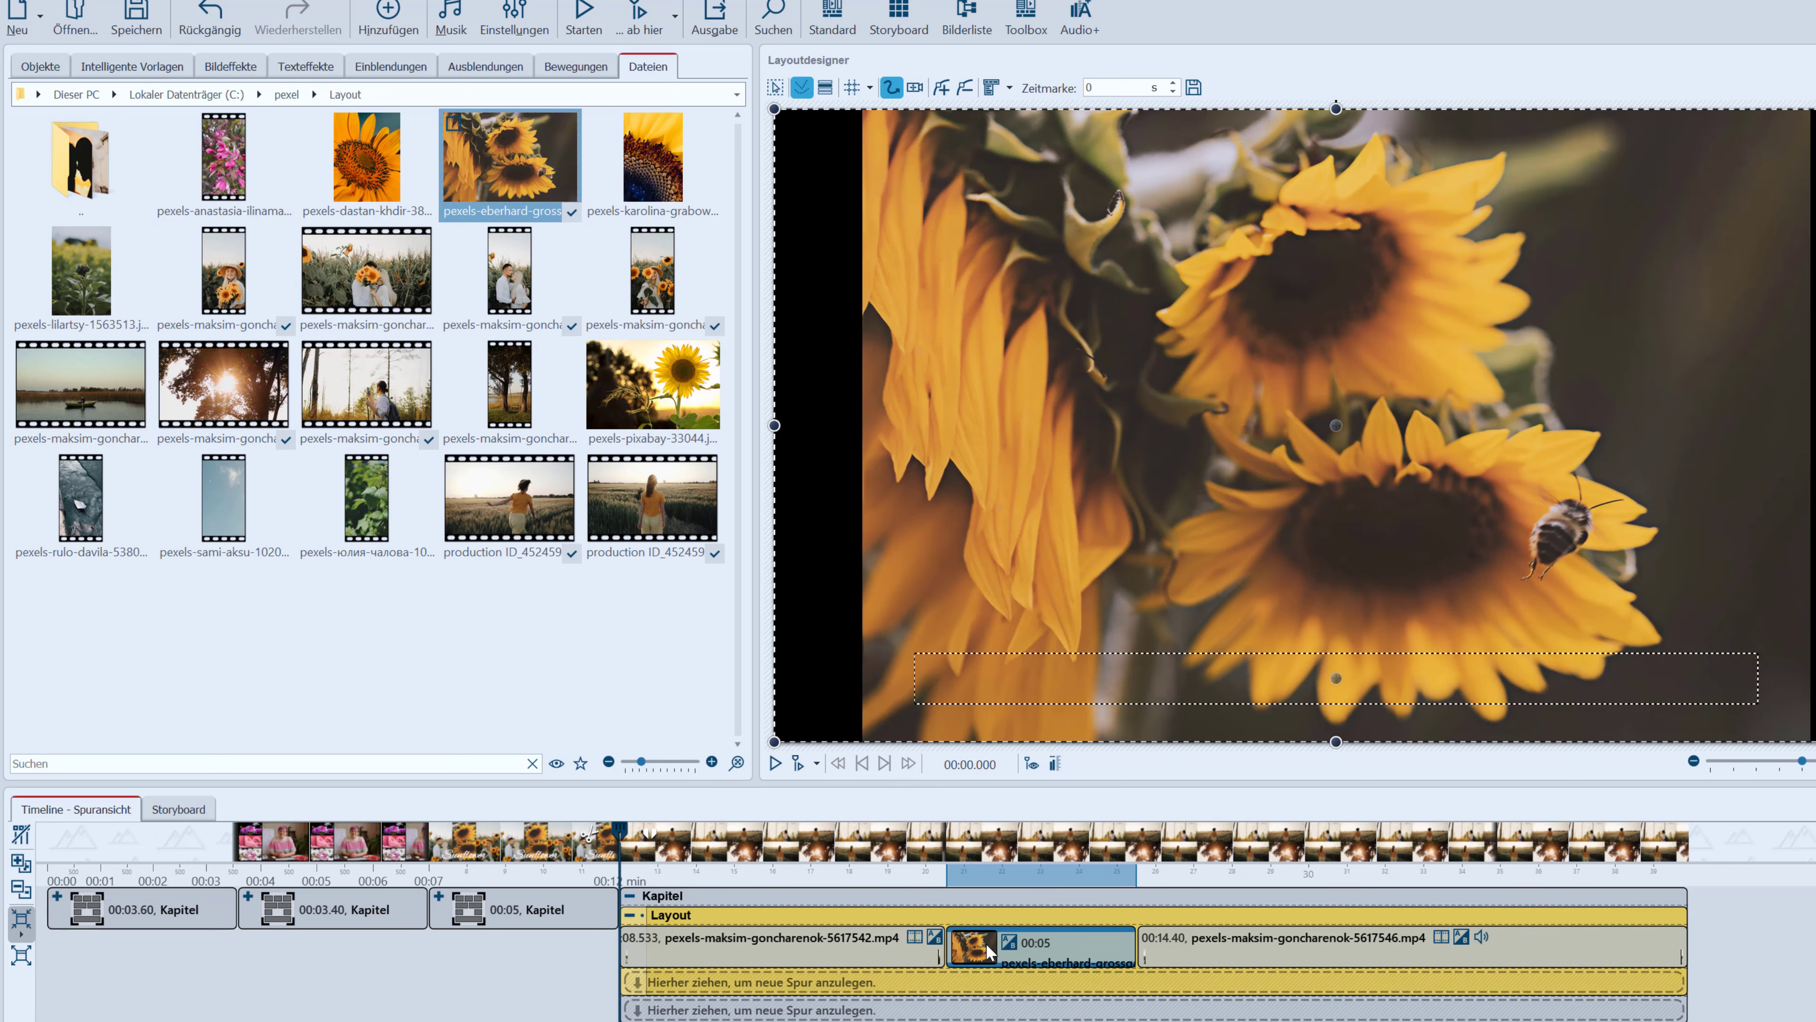
Move the sunflower photo and the couple video onto separate tracks within the layout, both starting at the chapter's beginning
left_click_drag(986, 943, 825, 981)
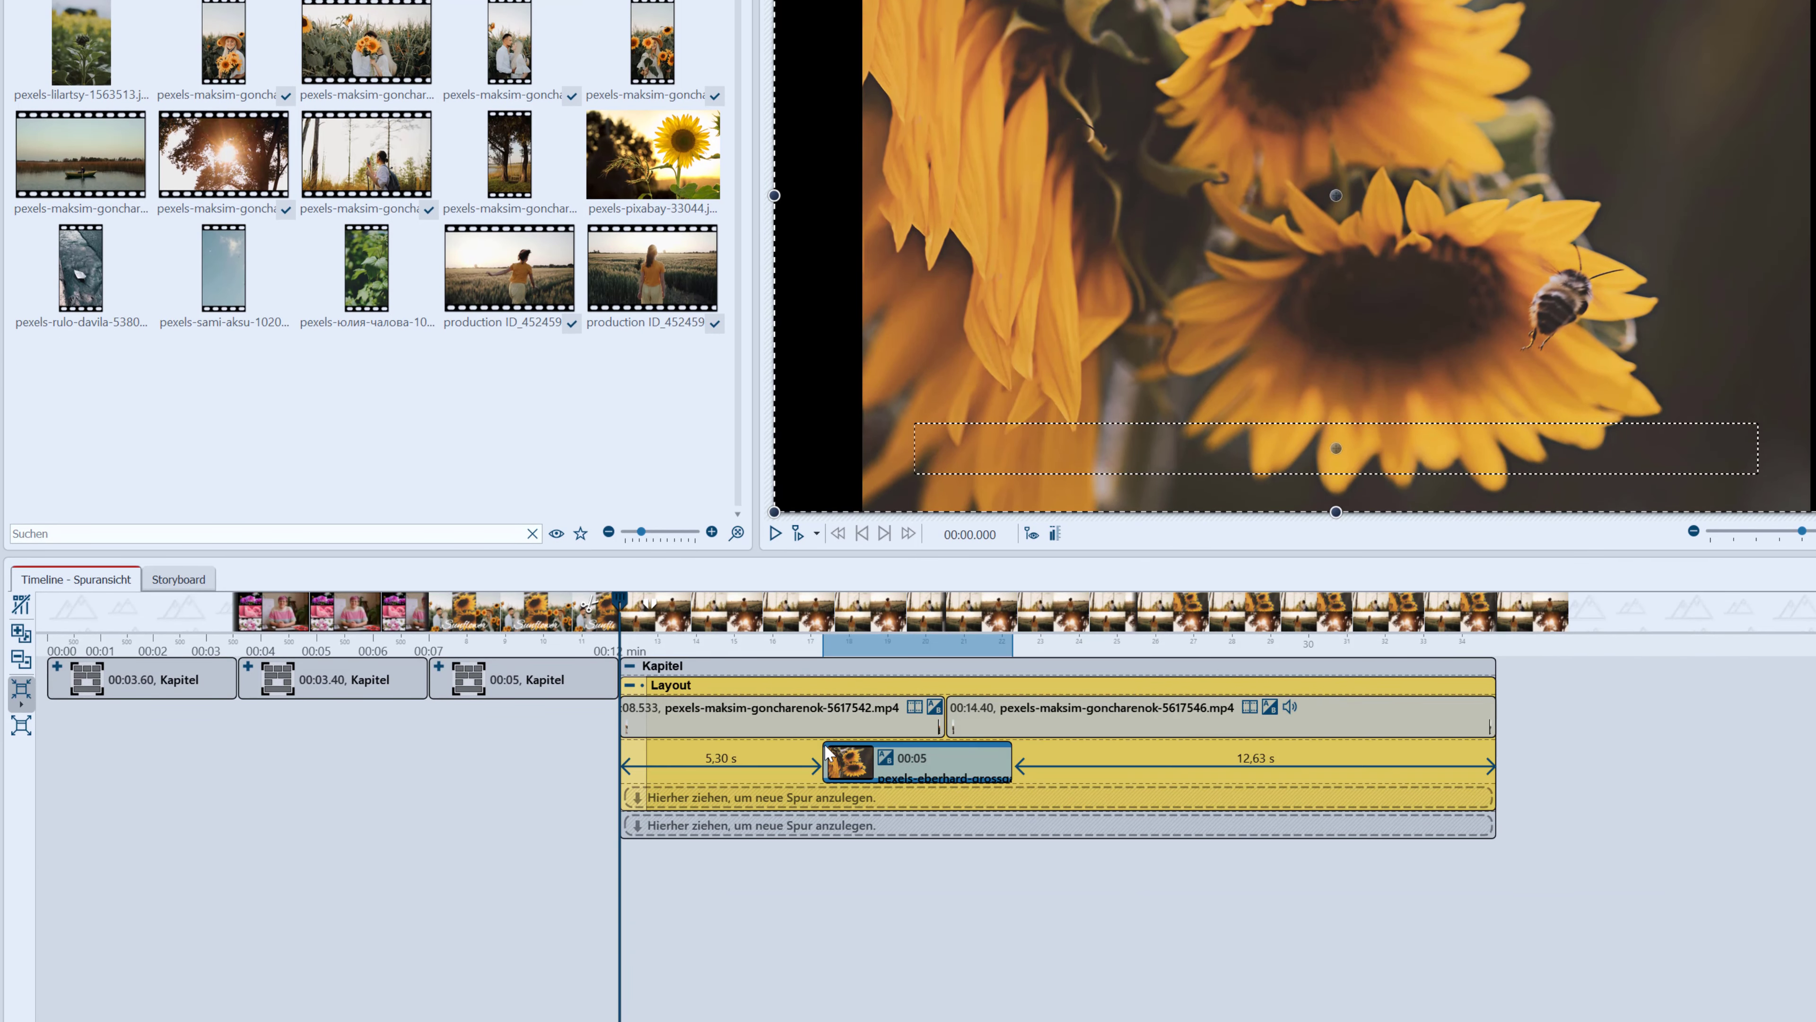
left_click_drag(894, 771, 692, 777)
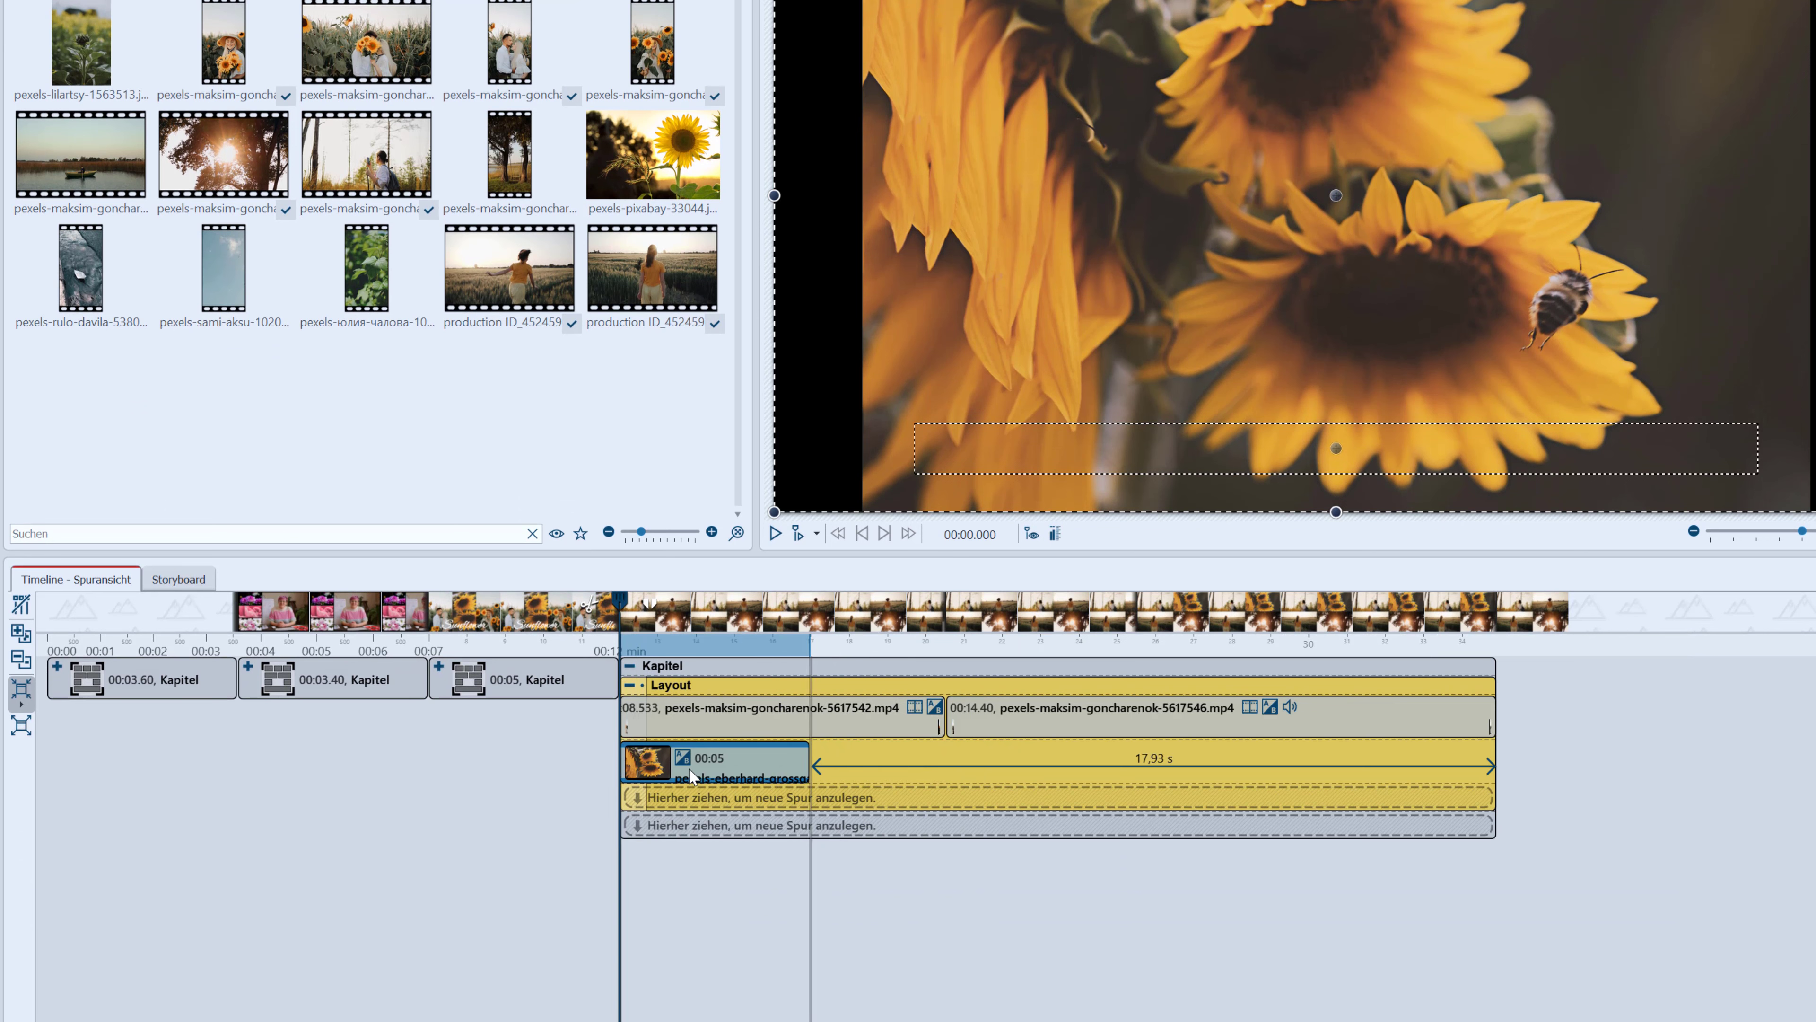
left_click(1037, 719)
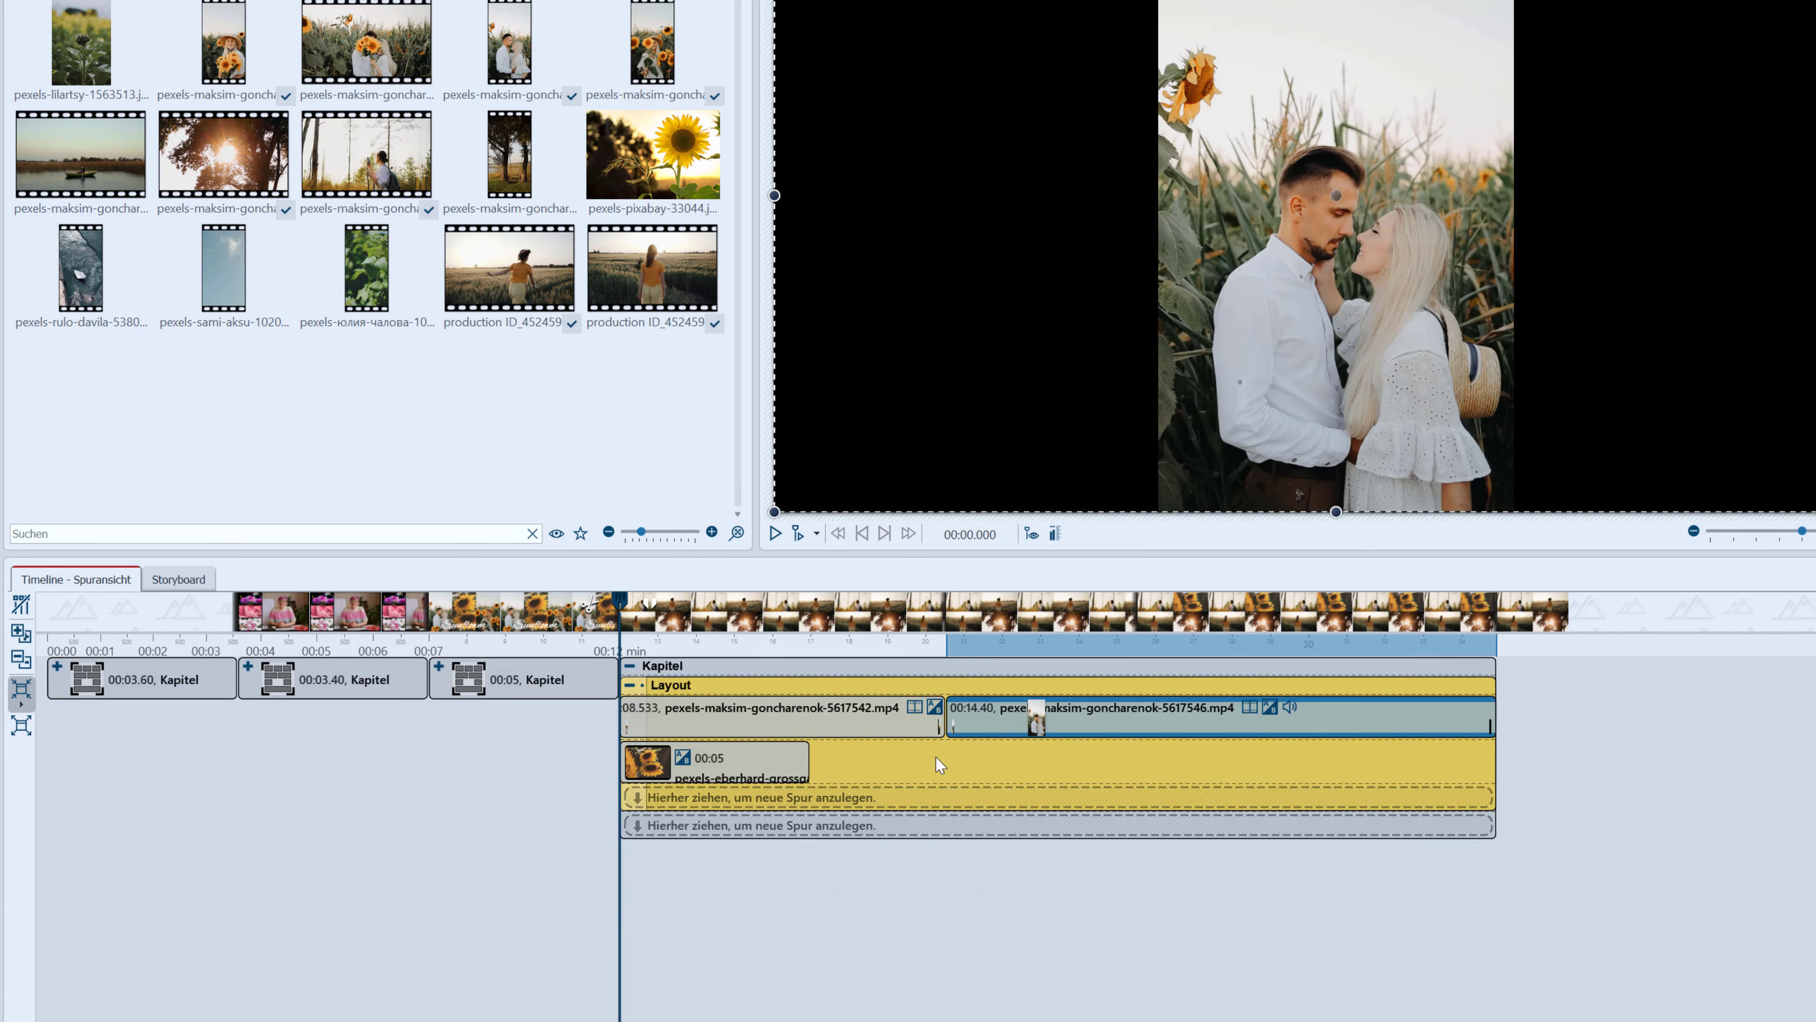
mouse_move(938, 764)
left_mouse_down()
mouse_move(763, 804)
mouse_move(780, 807)
left_mouse_up()
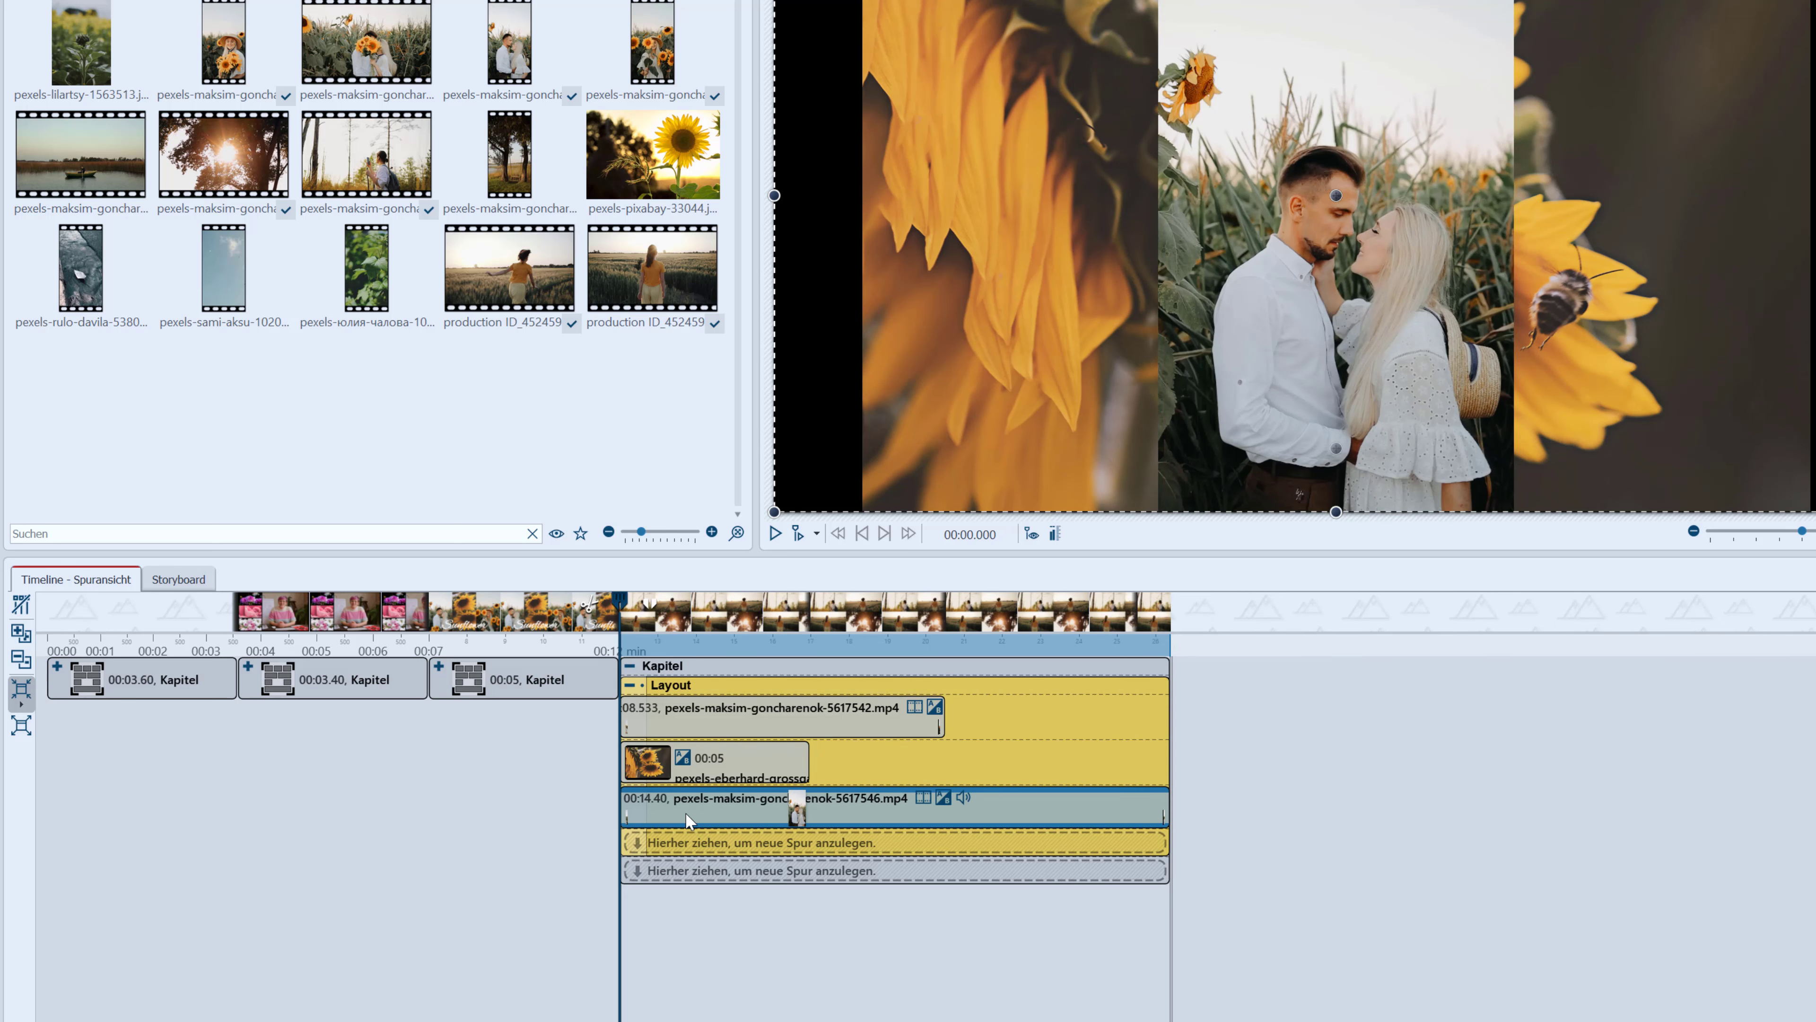
Set the fade-in (Einblendung) of all three layout clips to Keine
left_click(724, 769)
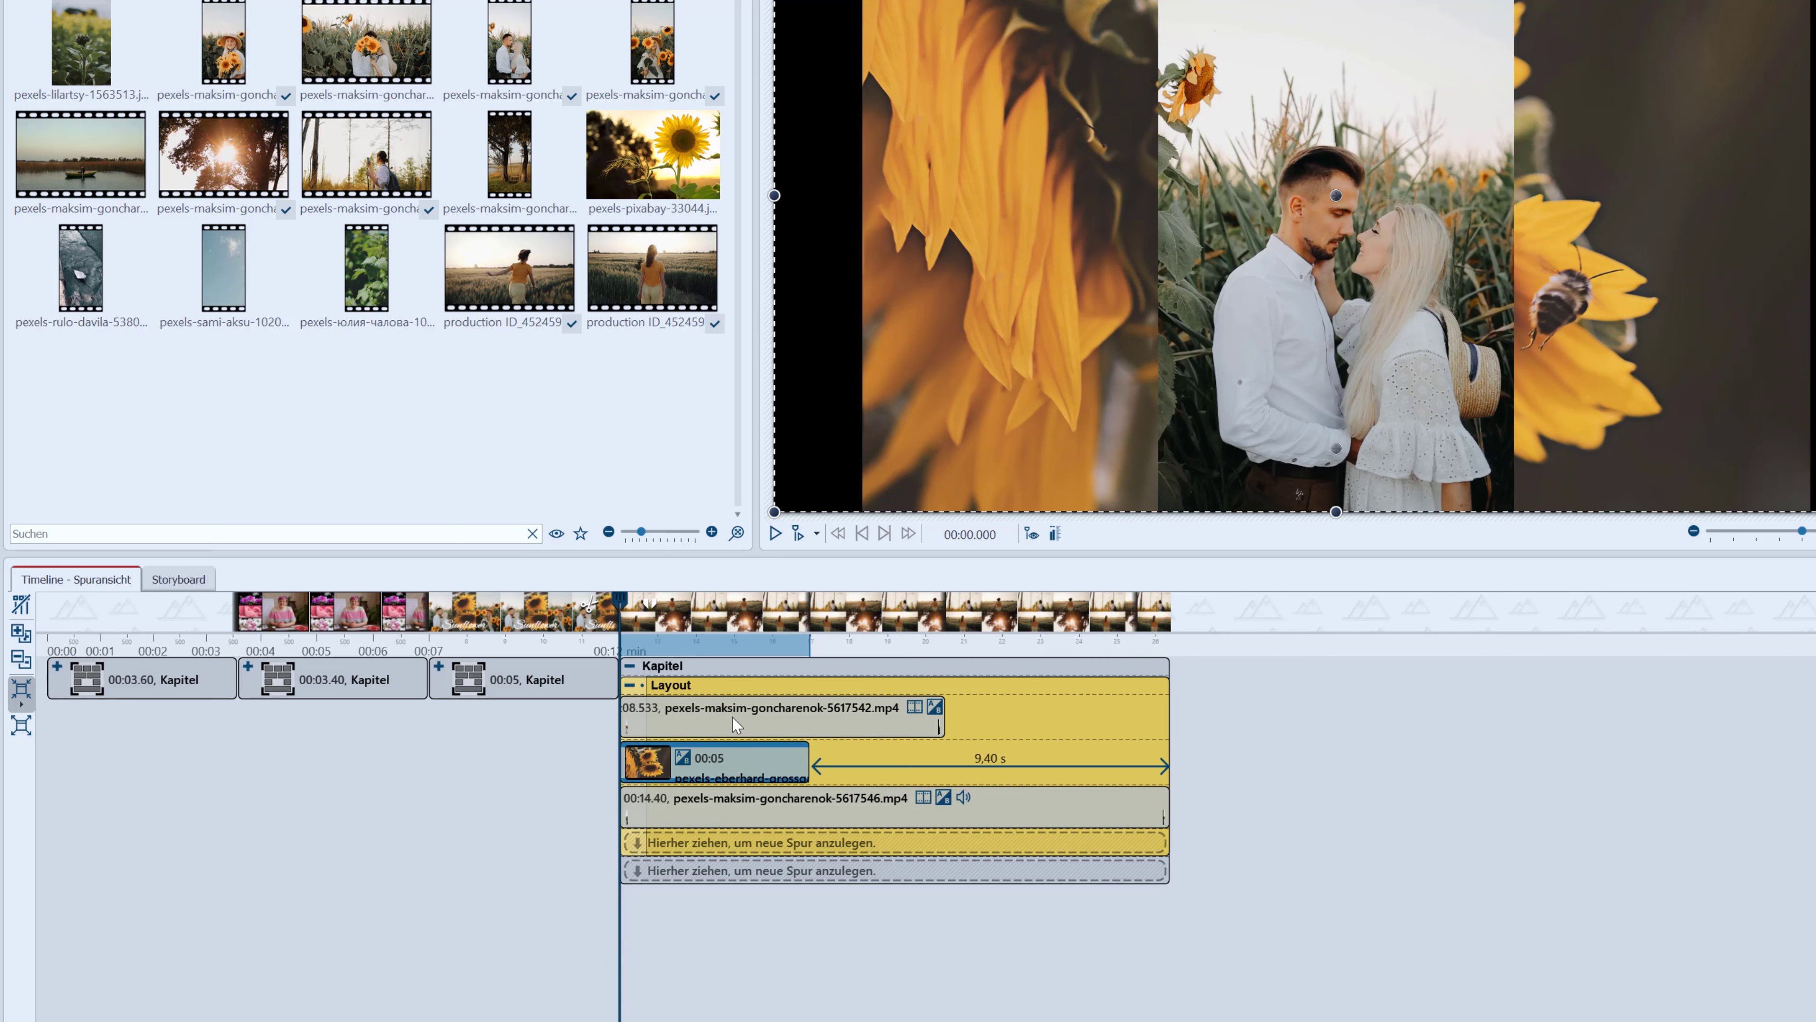
left_click(736, 721)
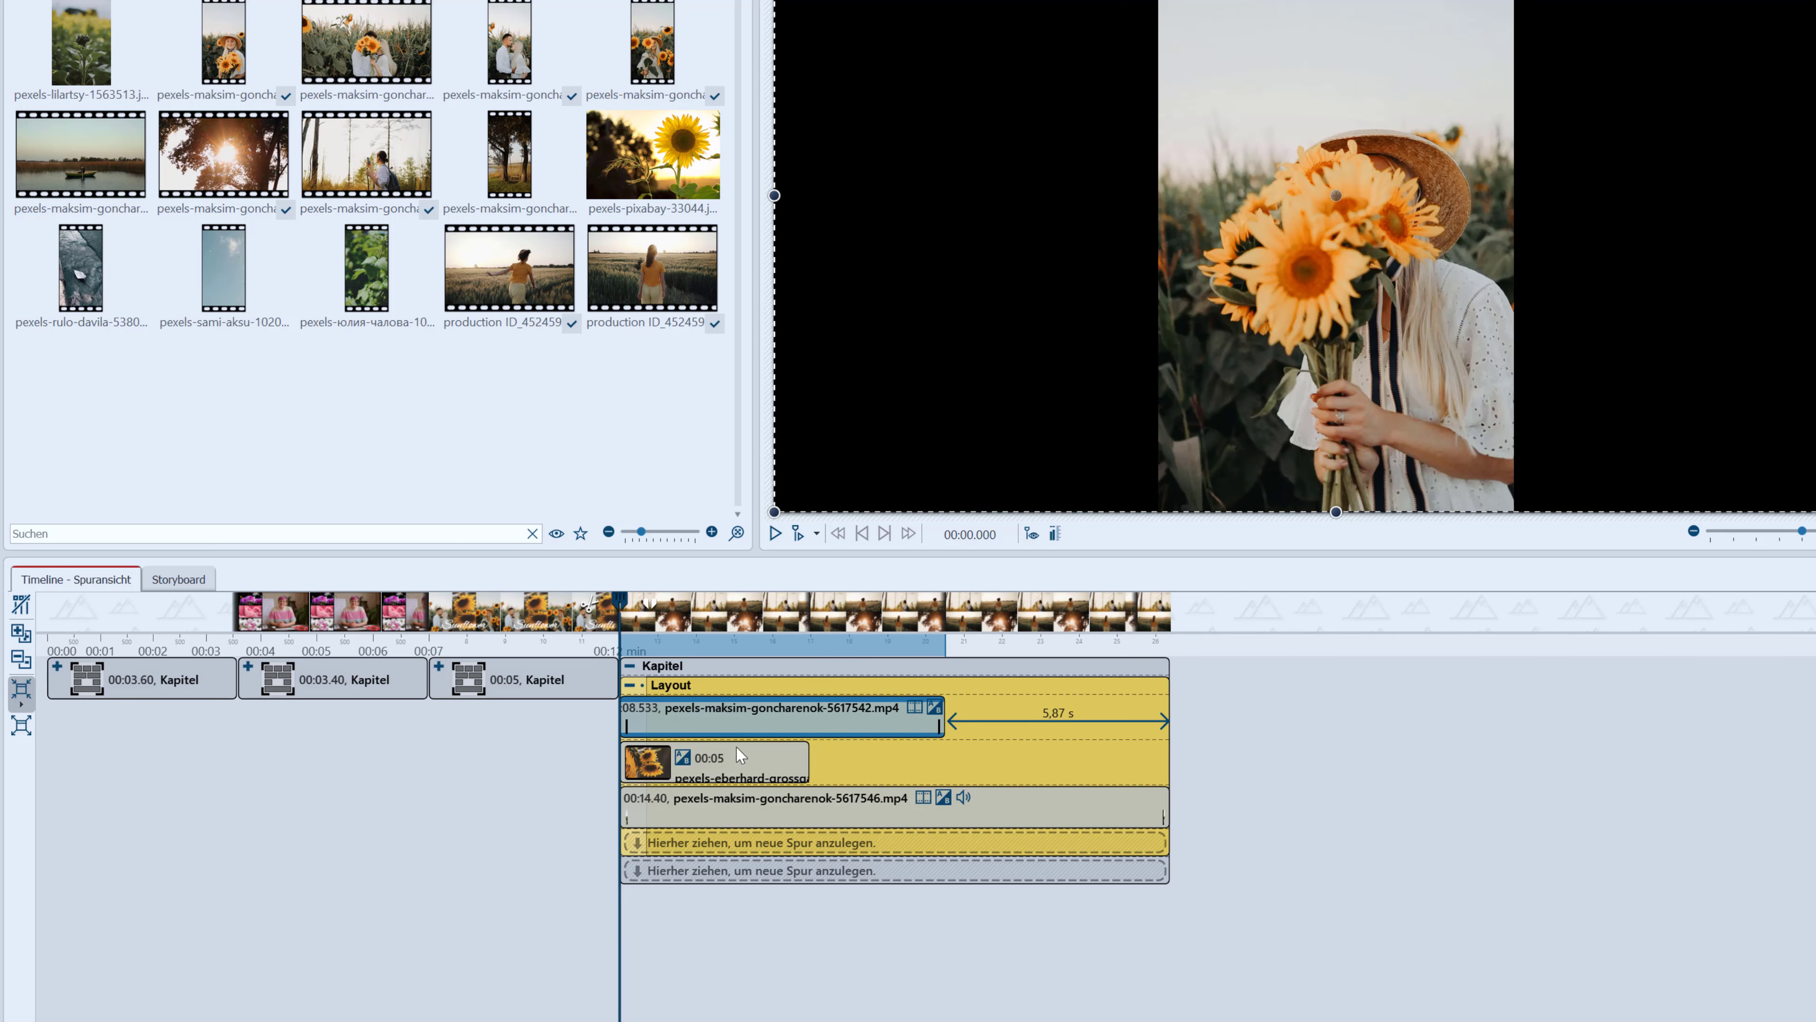
left_click(710, 773)
left_click(732, 797)
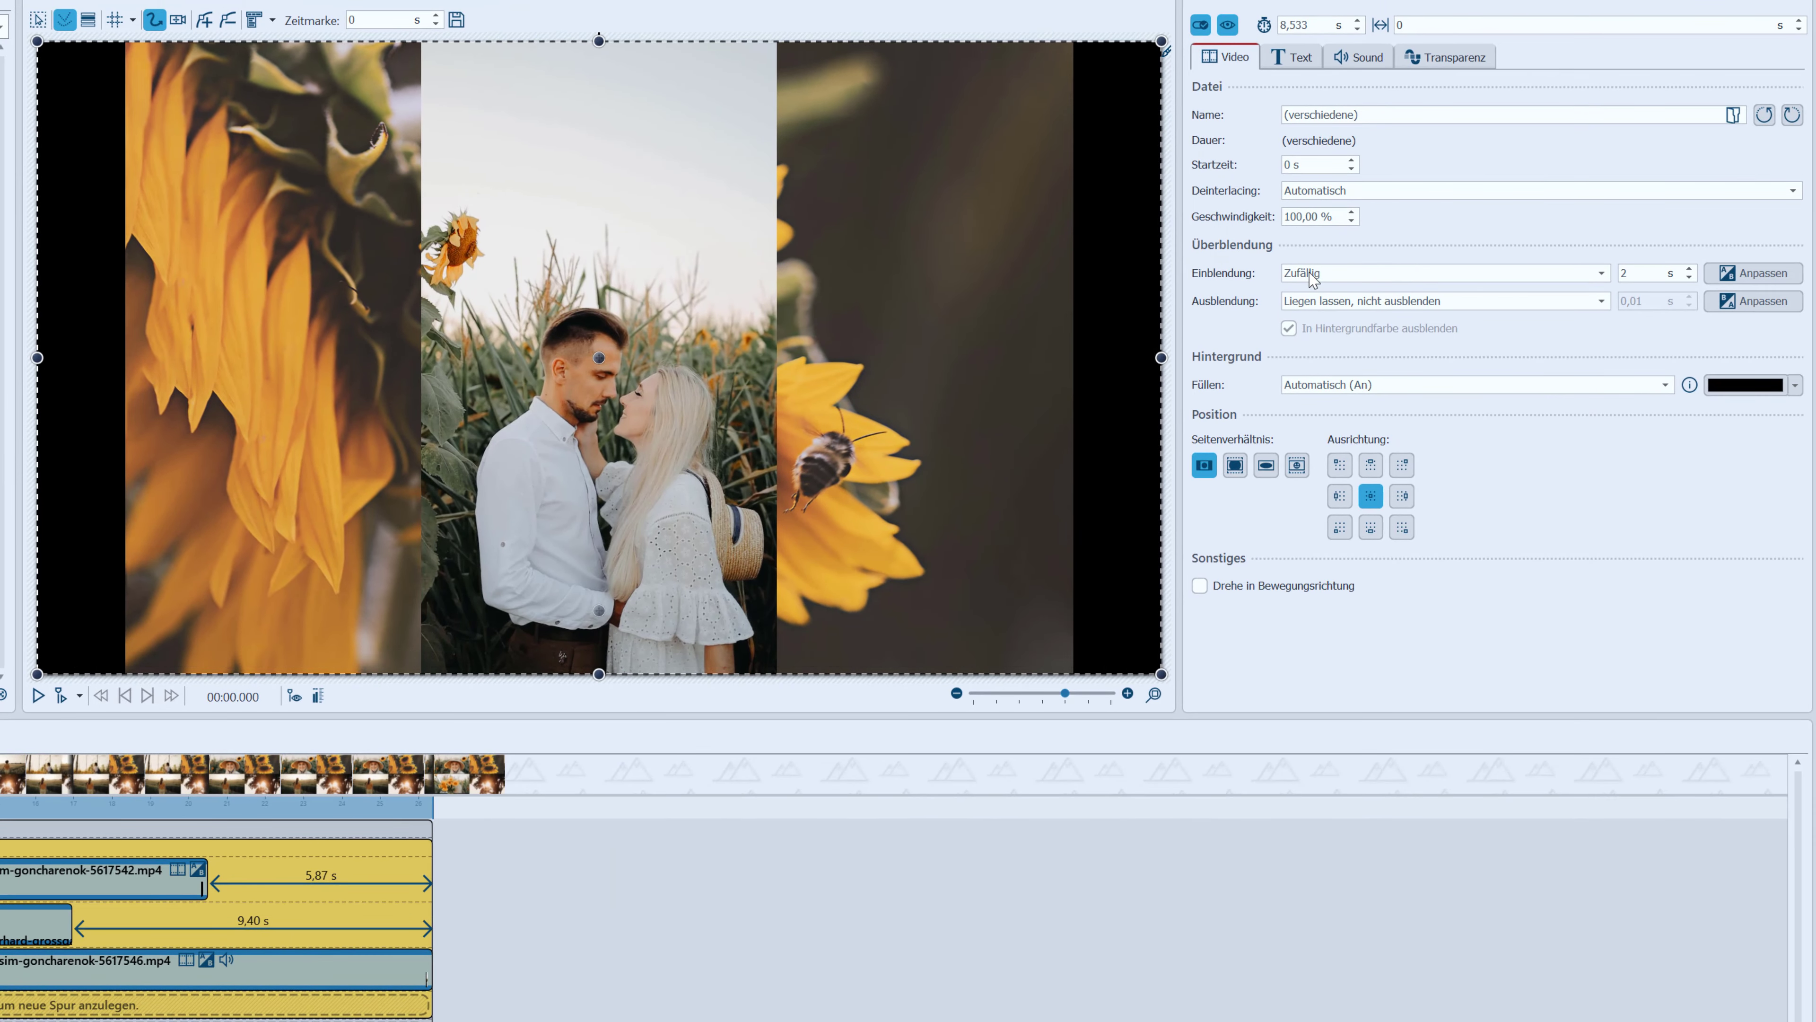
left_click(1313, 278)
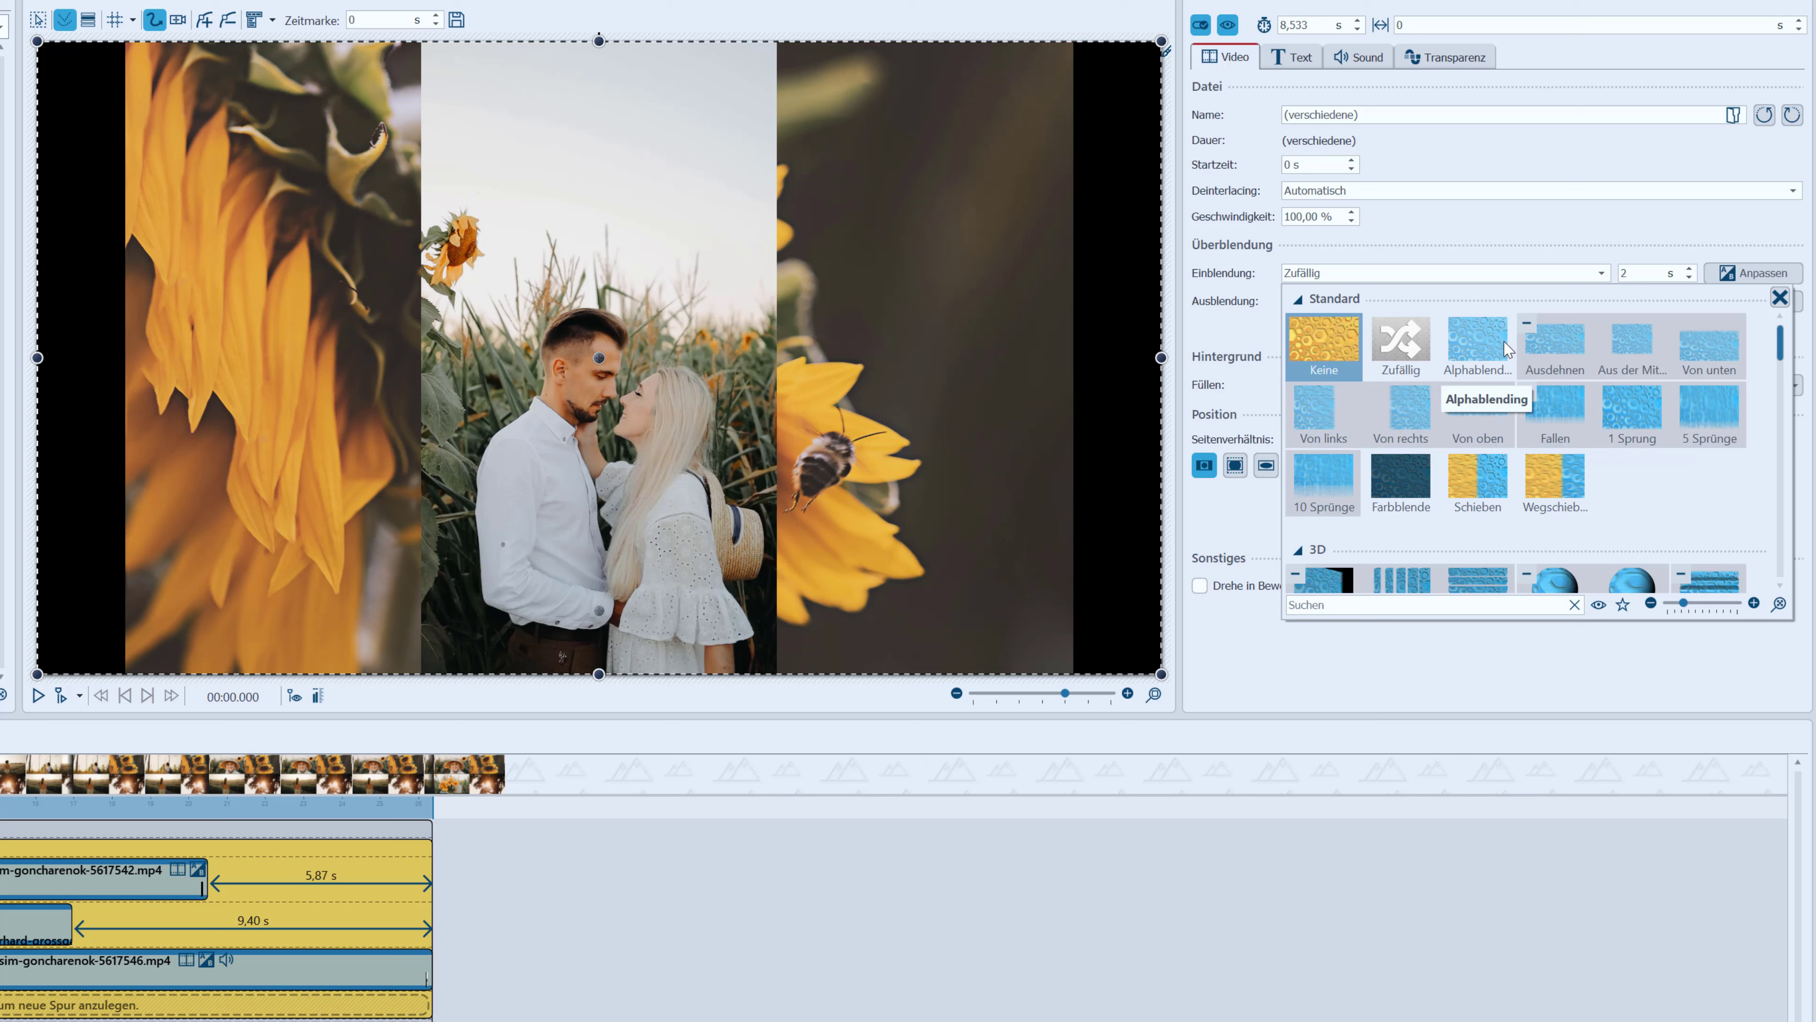
left_click(1326, 348)
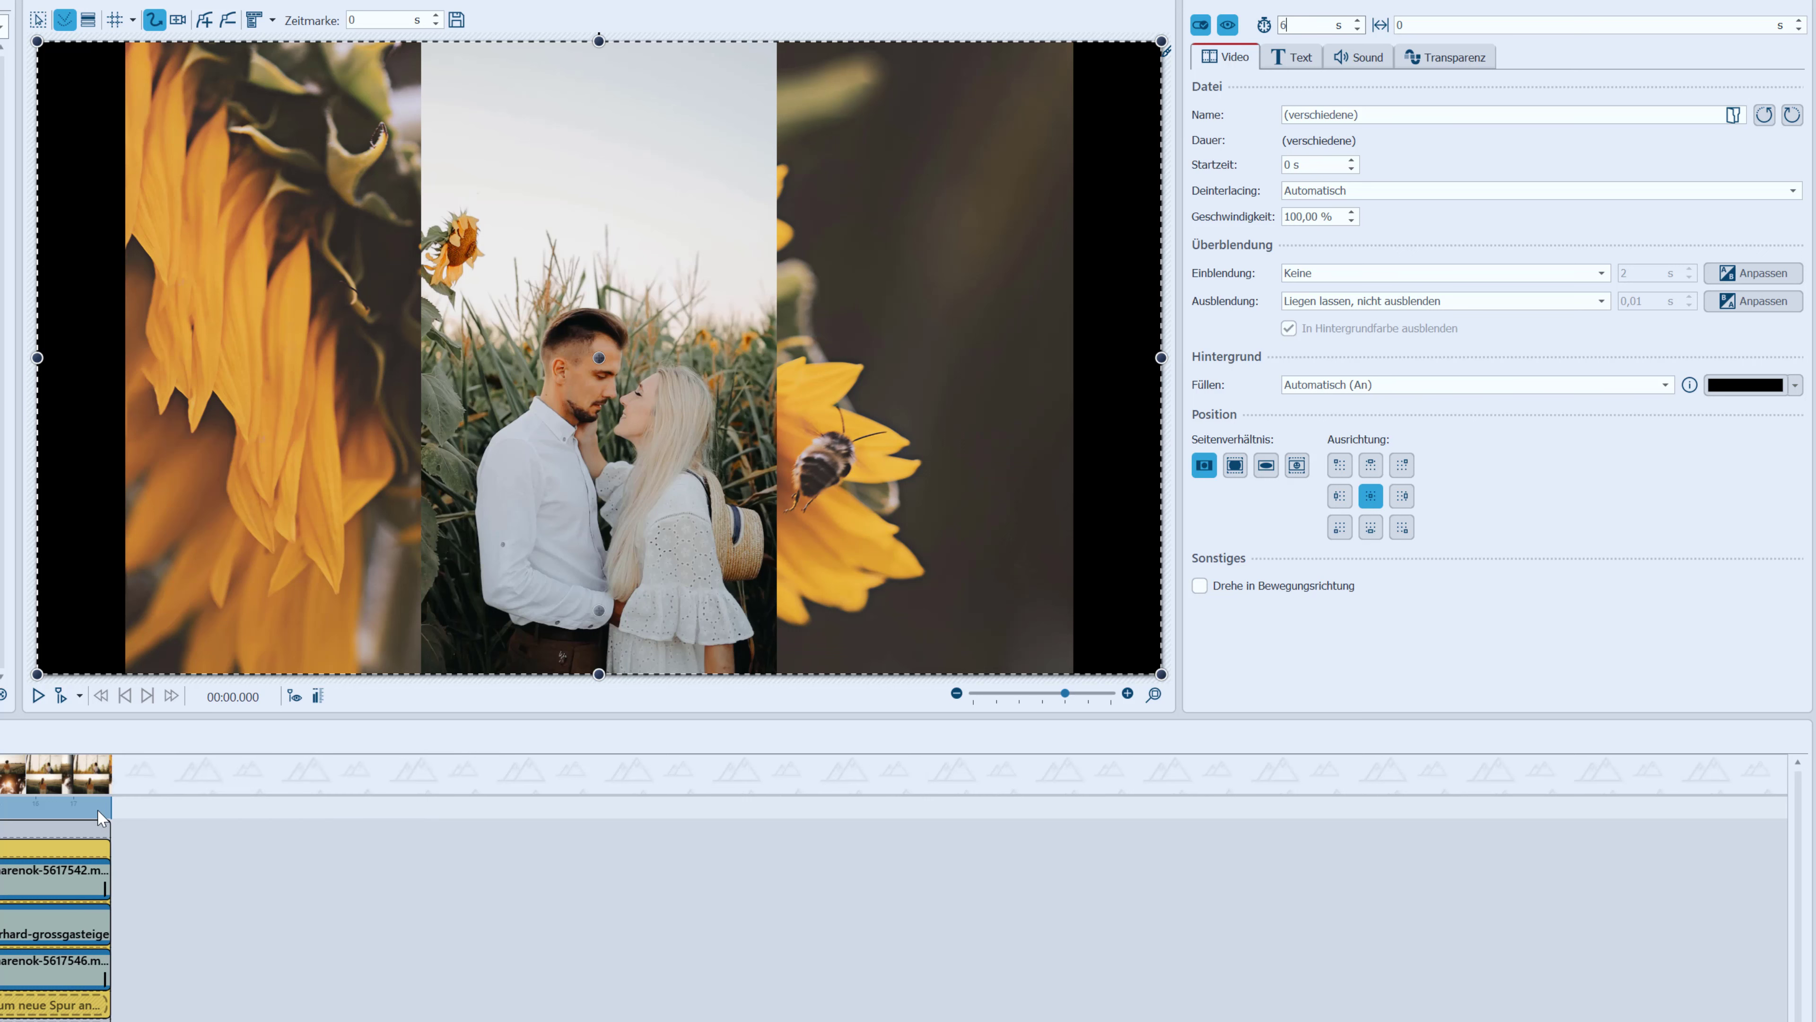
Arrange the three-clip layout as Horizontal (gleichmäßig) with Rand and Zwischenraum at 0 %, and preview the chapter
left_click(103, 822)
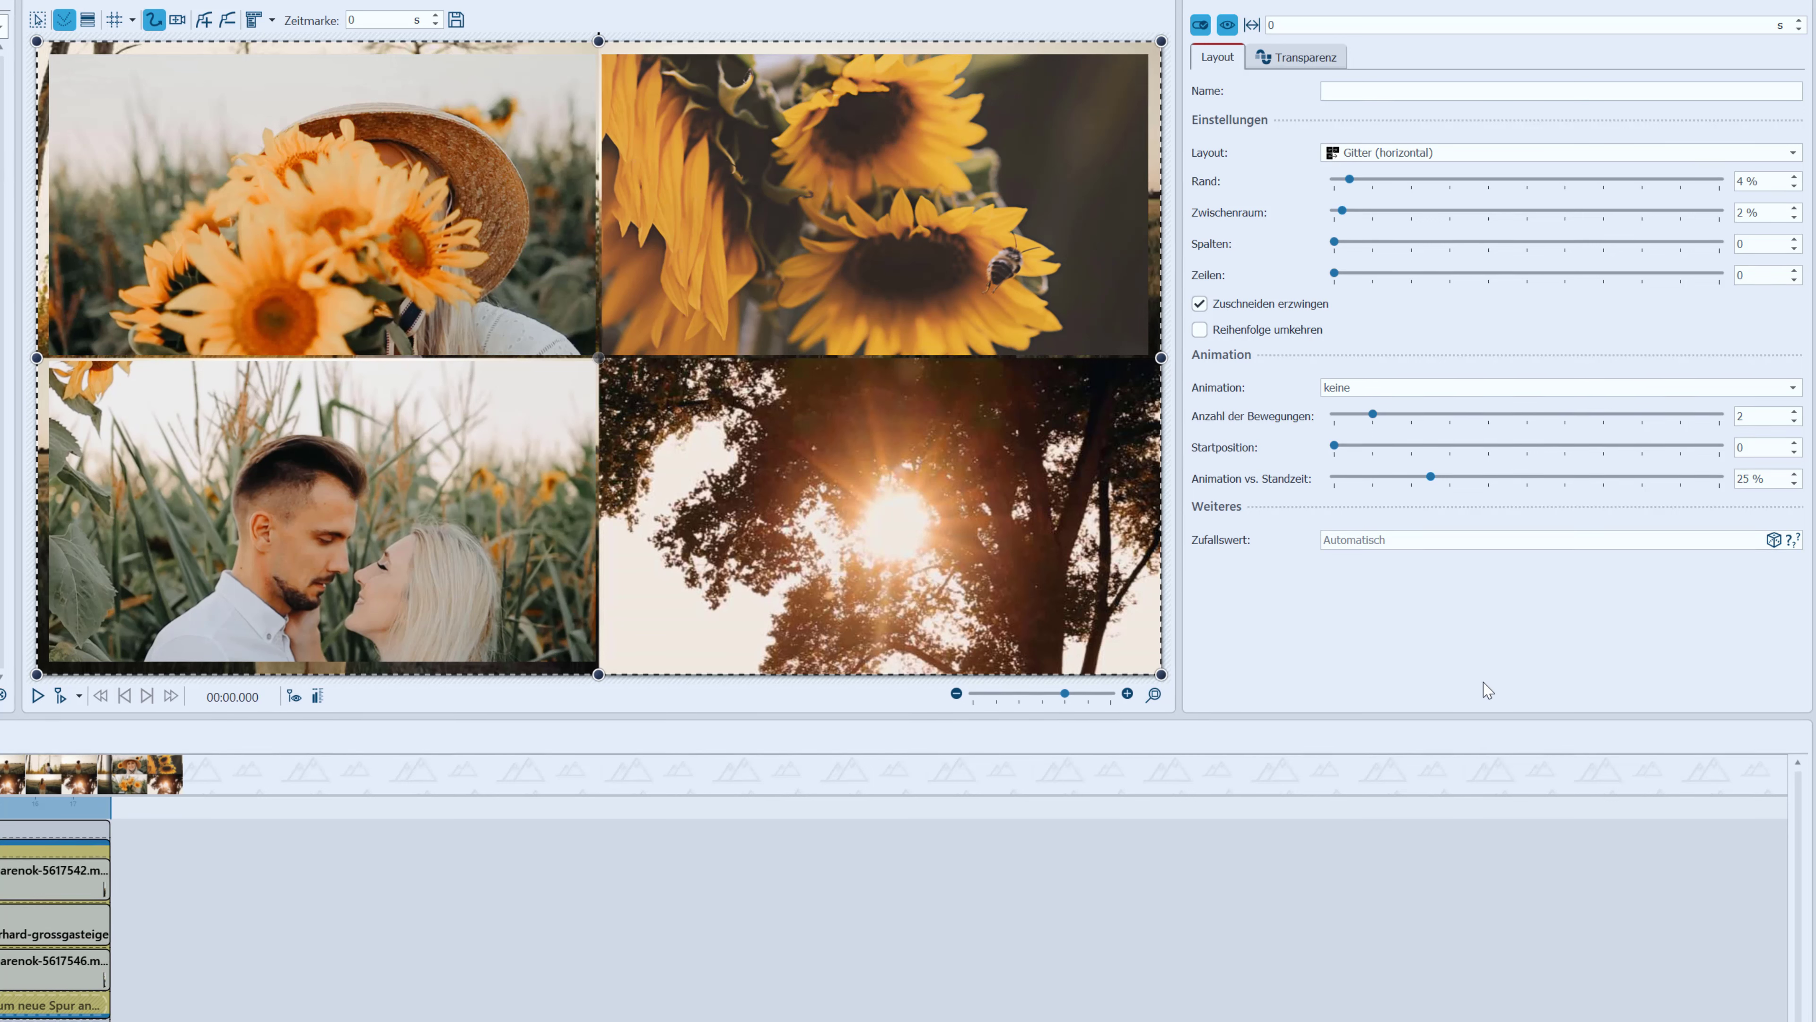
left_click(1361, 158)
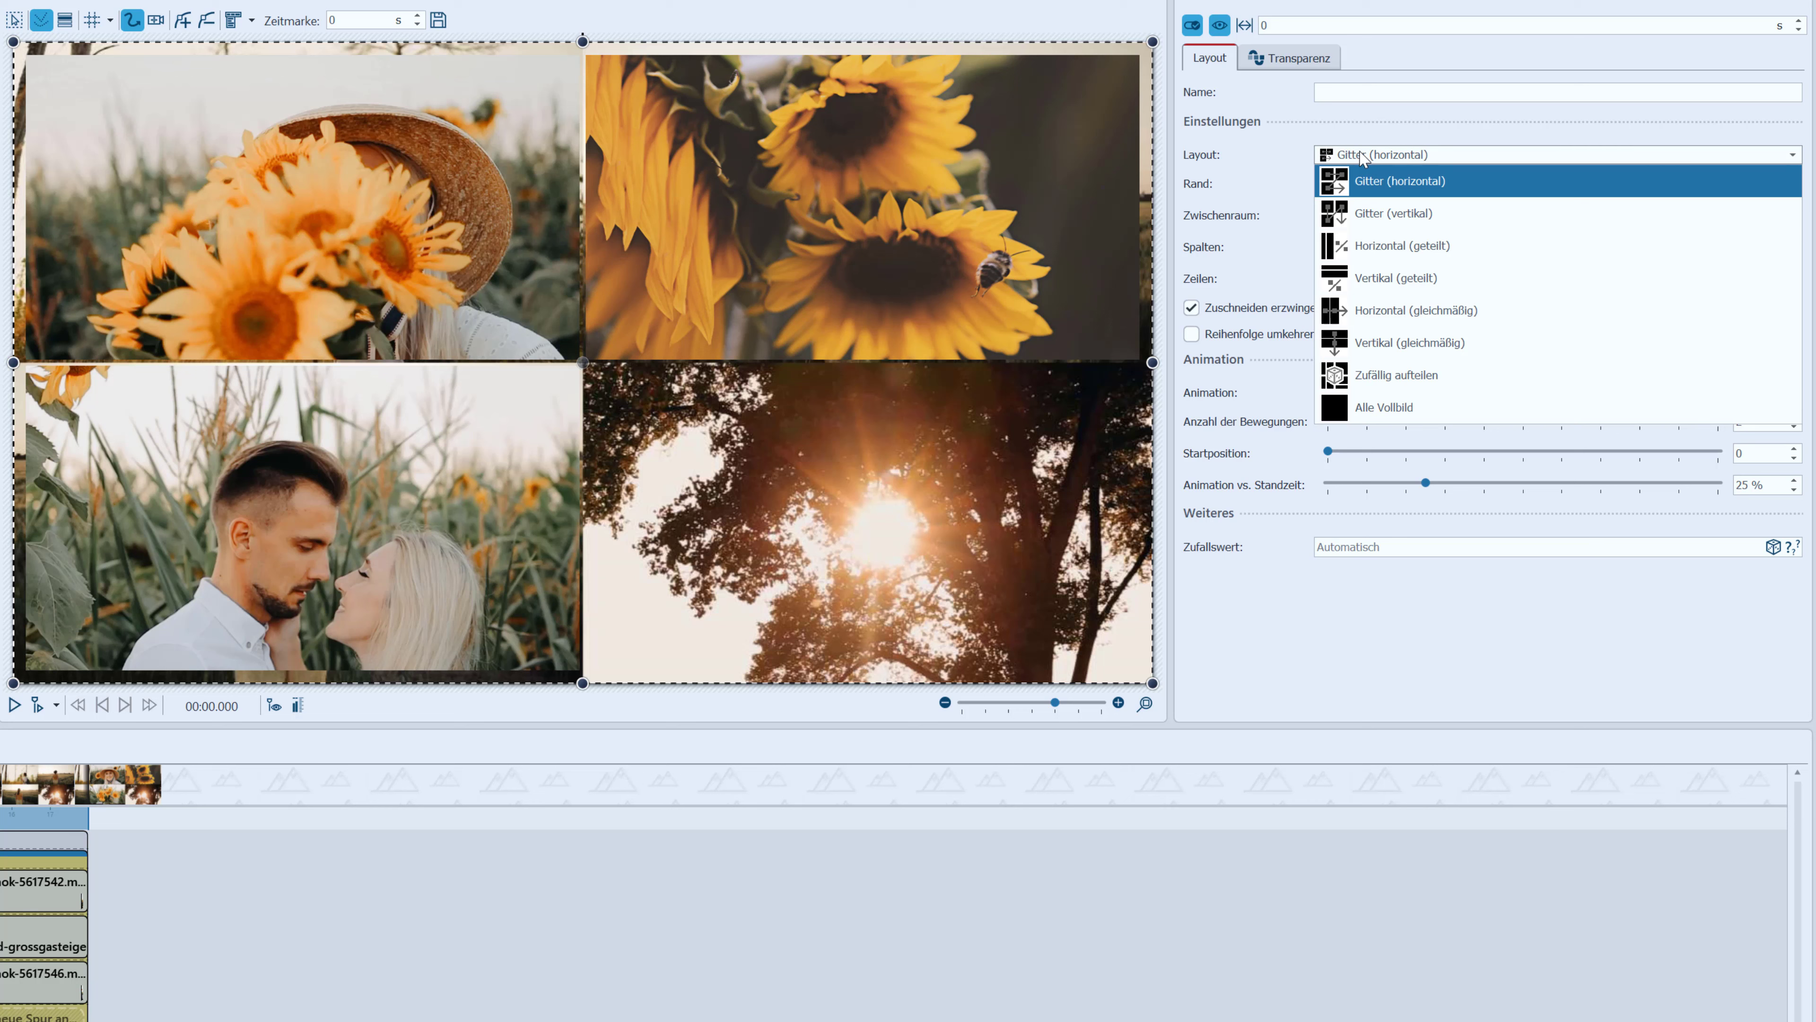
left_click(1334, 315)
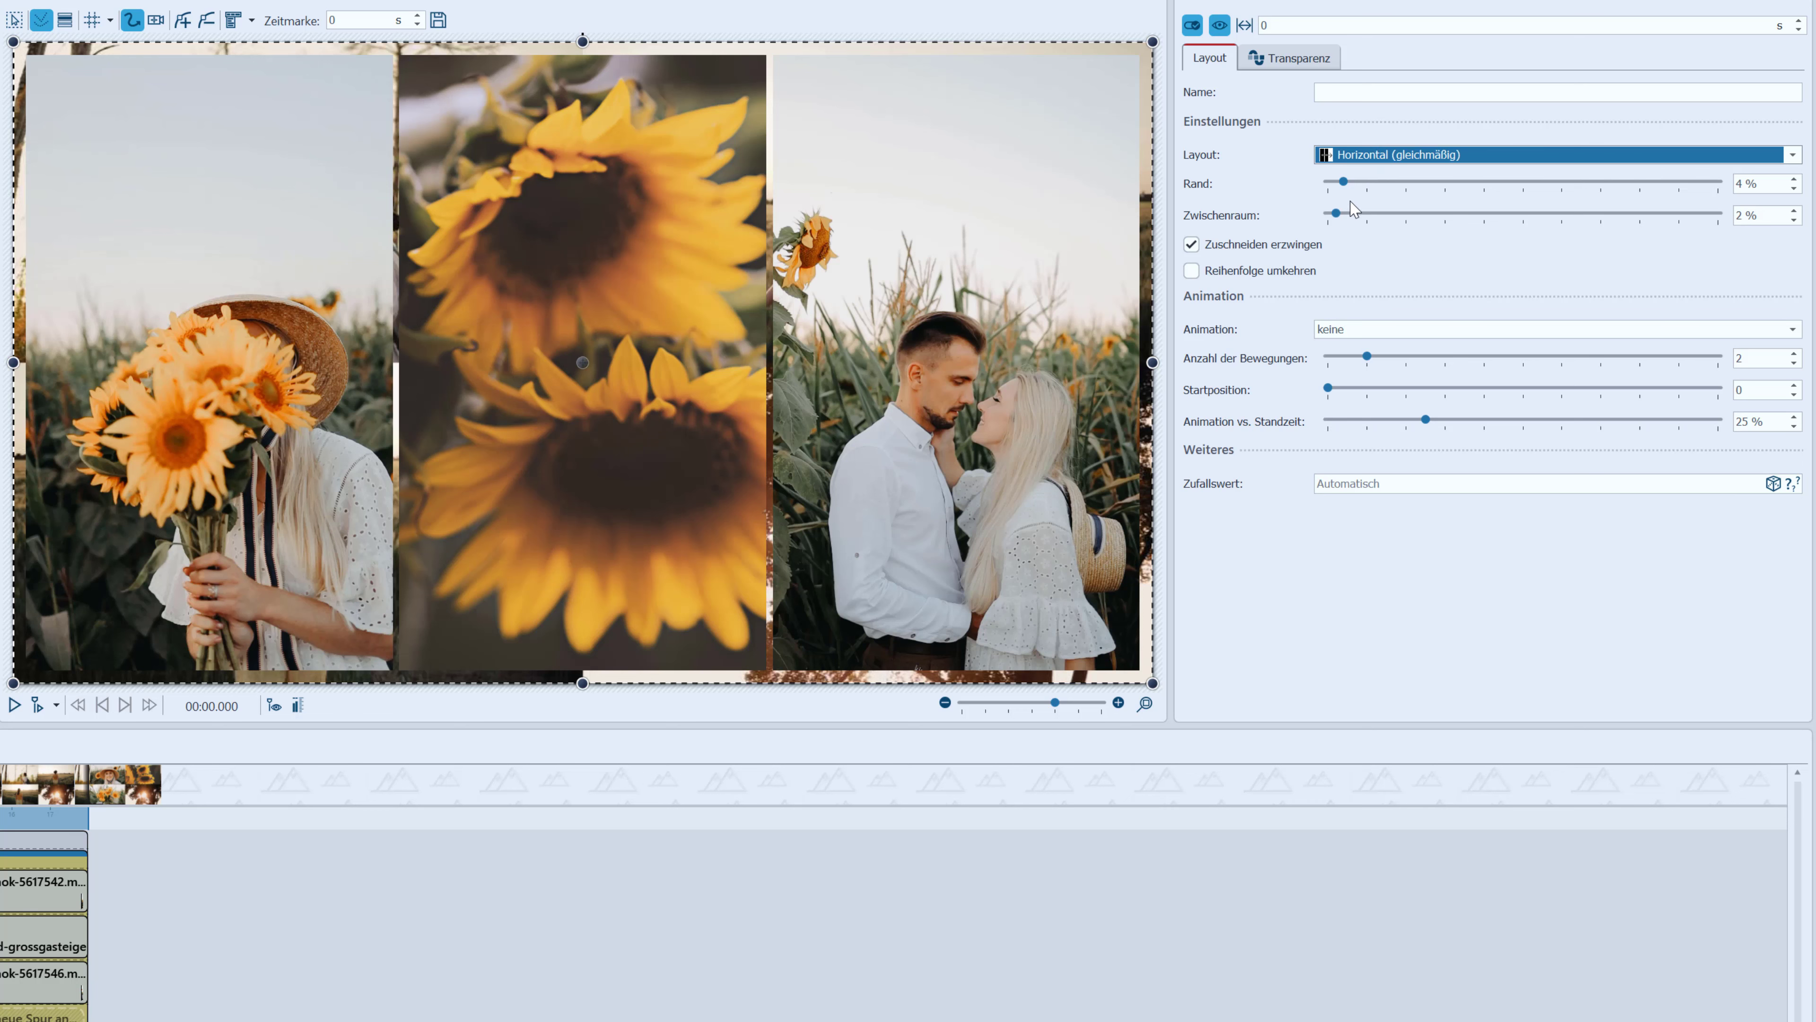
left_click_drag(1343, 184, 1299, 222)
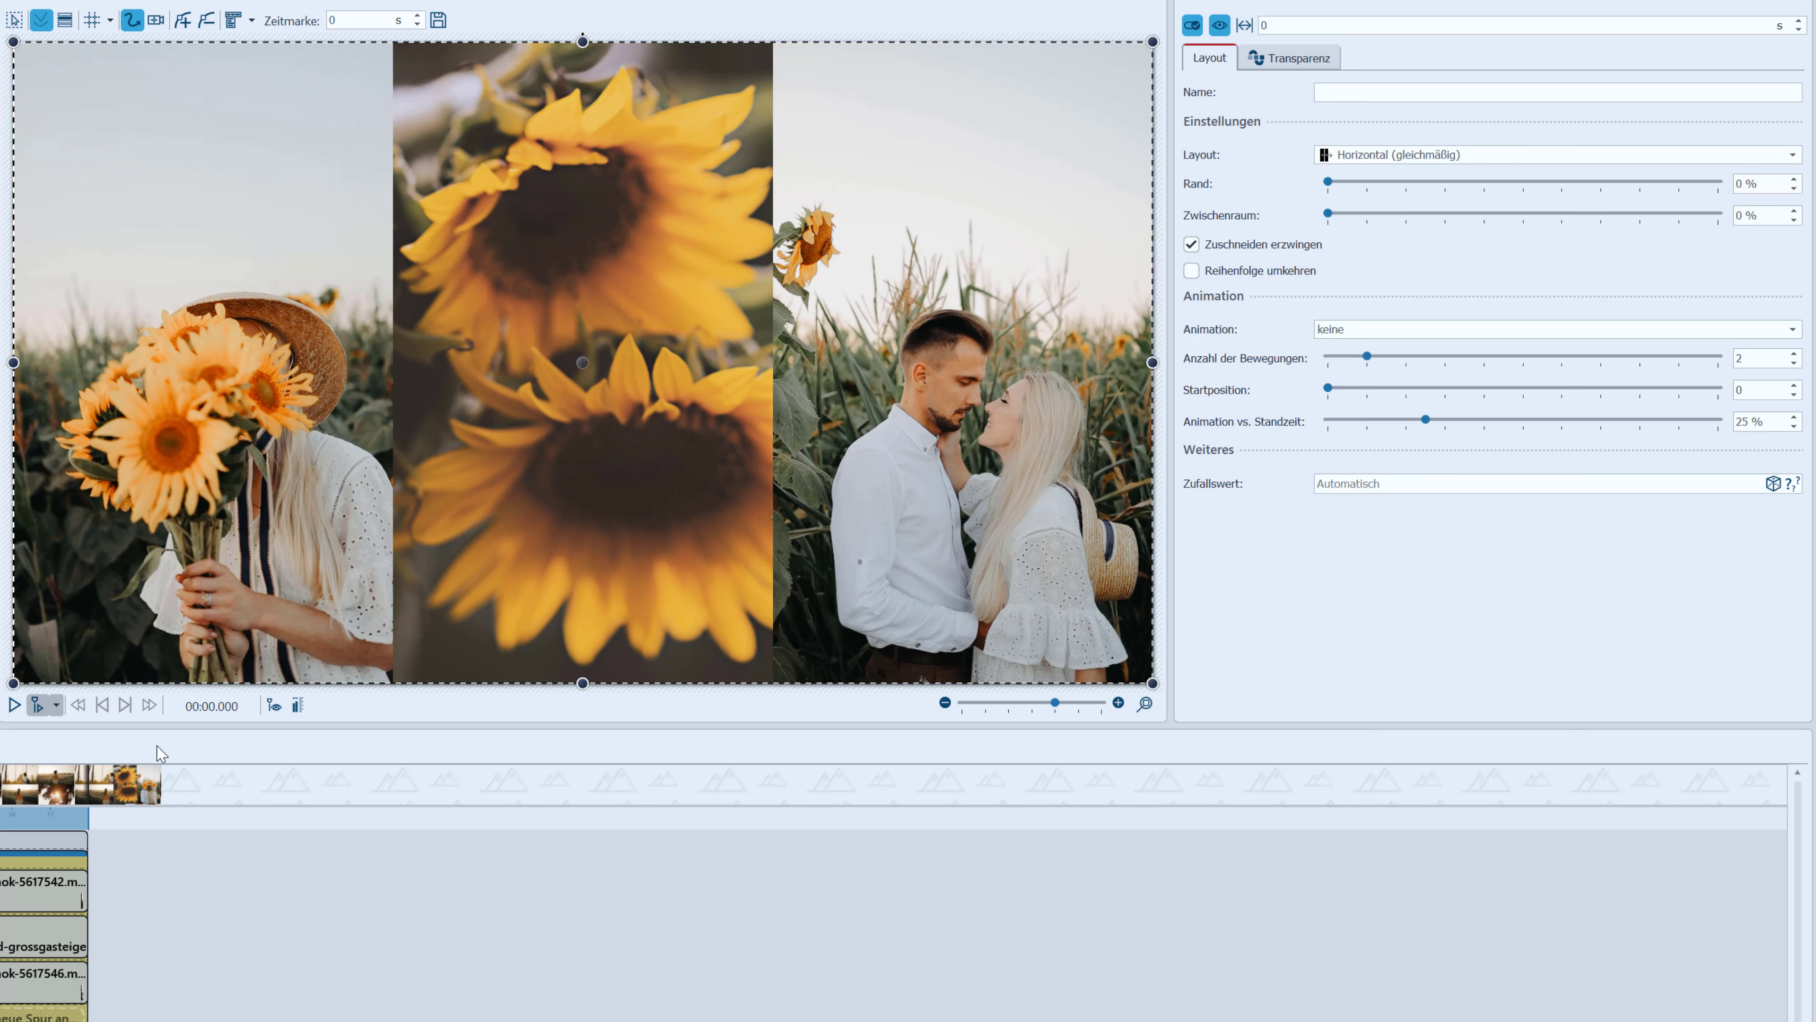
key("space")
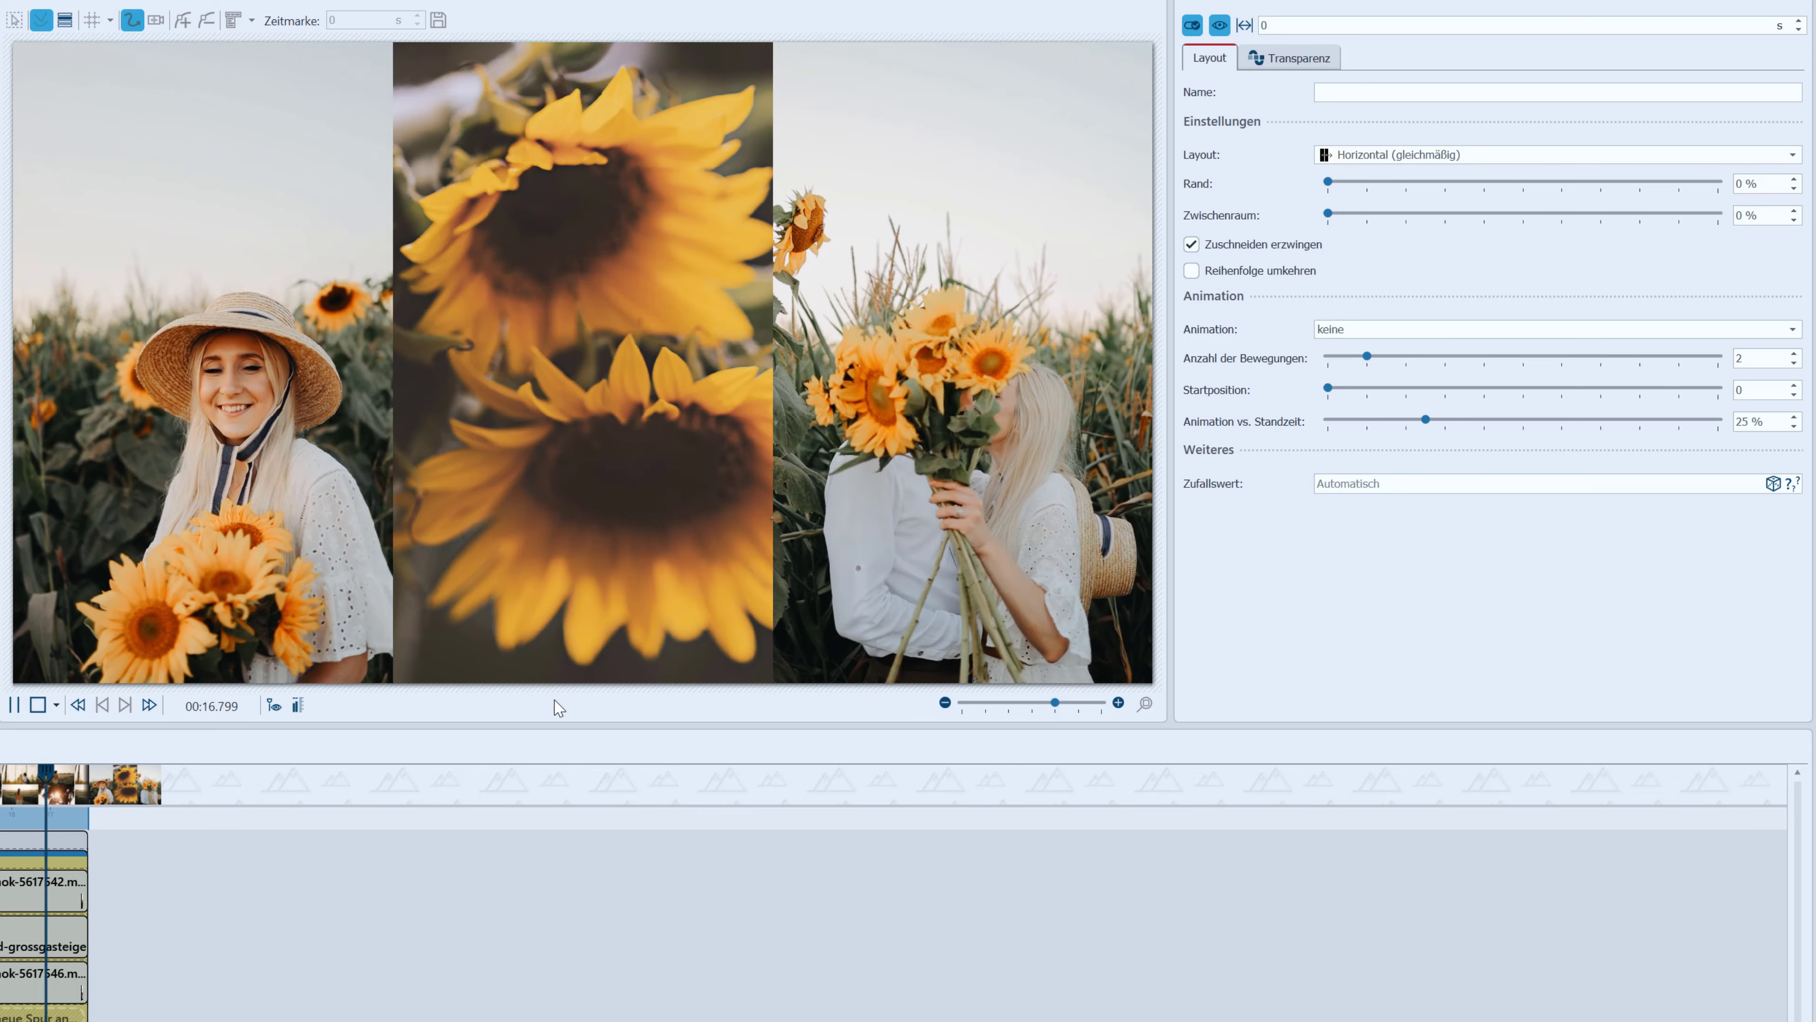
key("space")
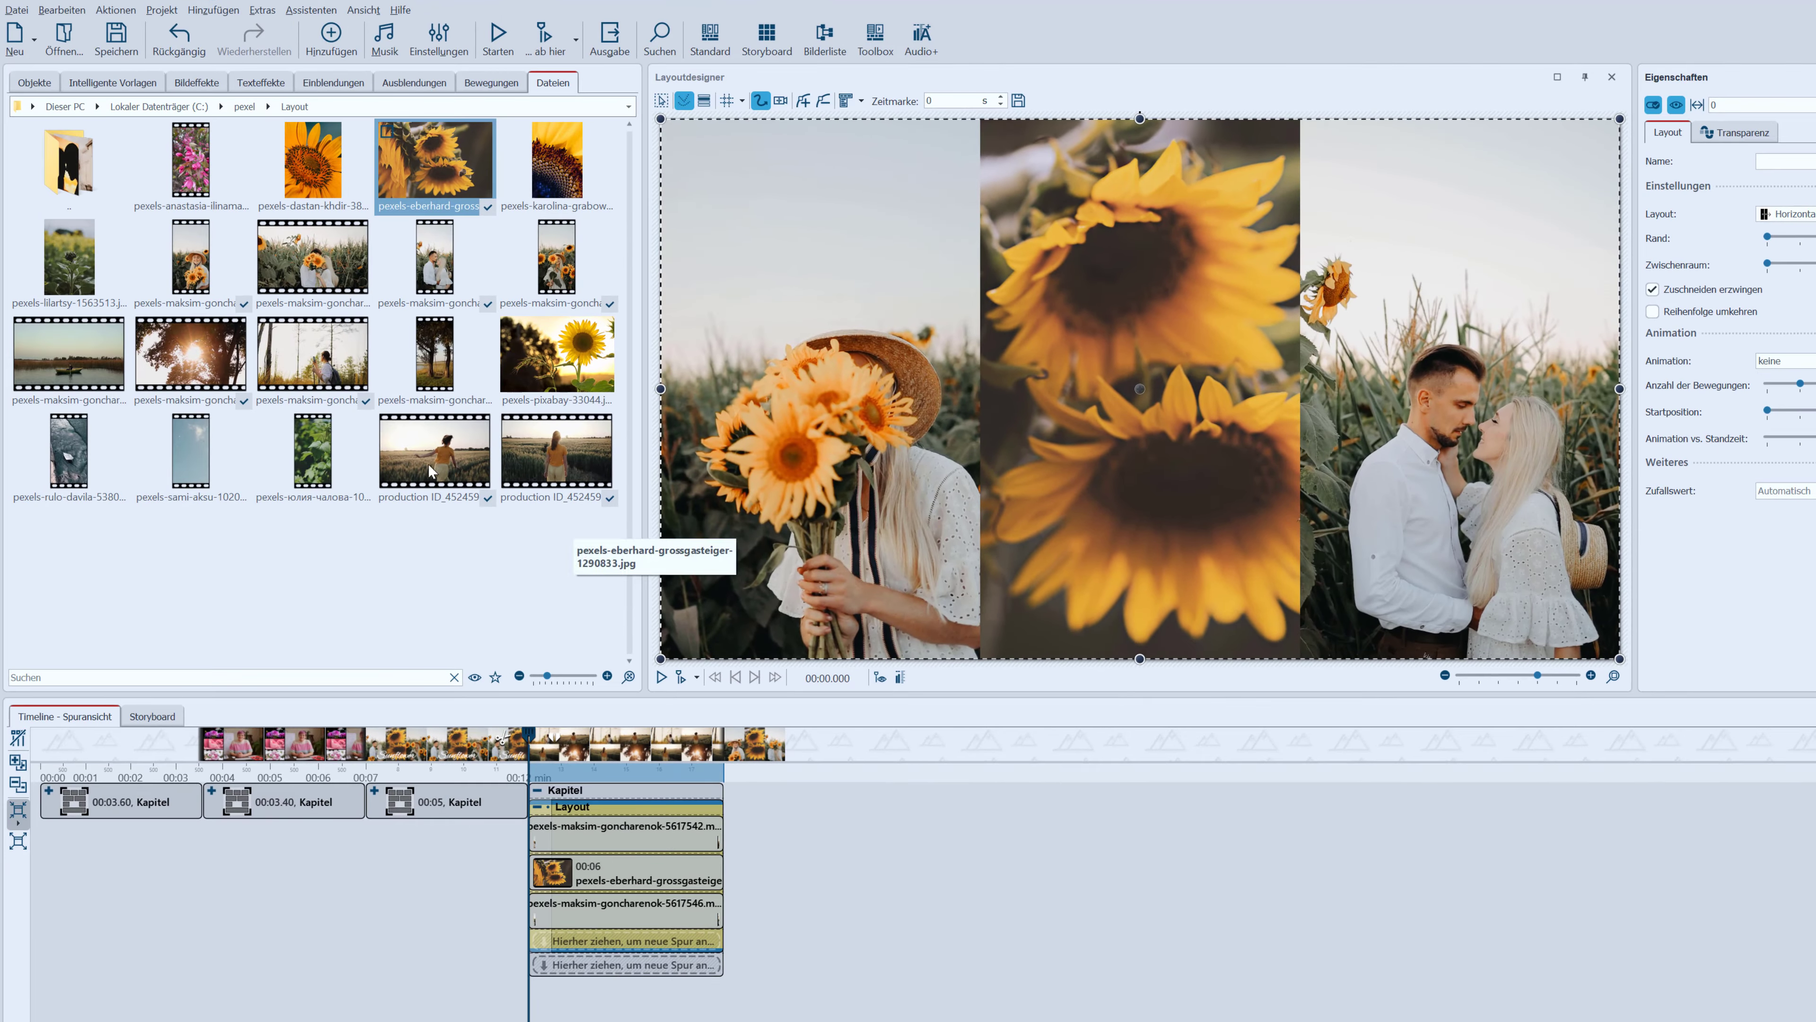
Add a Text object to the chapter below the layout and try it on a track inside the layout
left_click(35, 82)
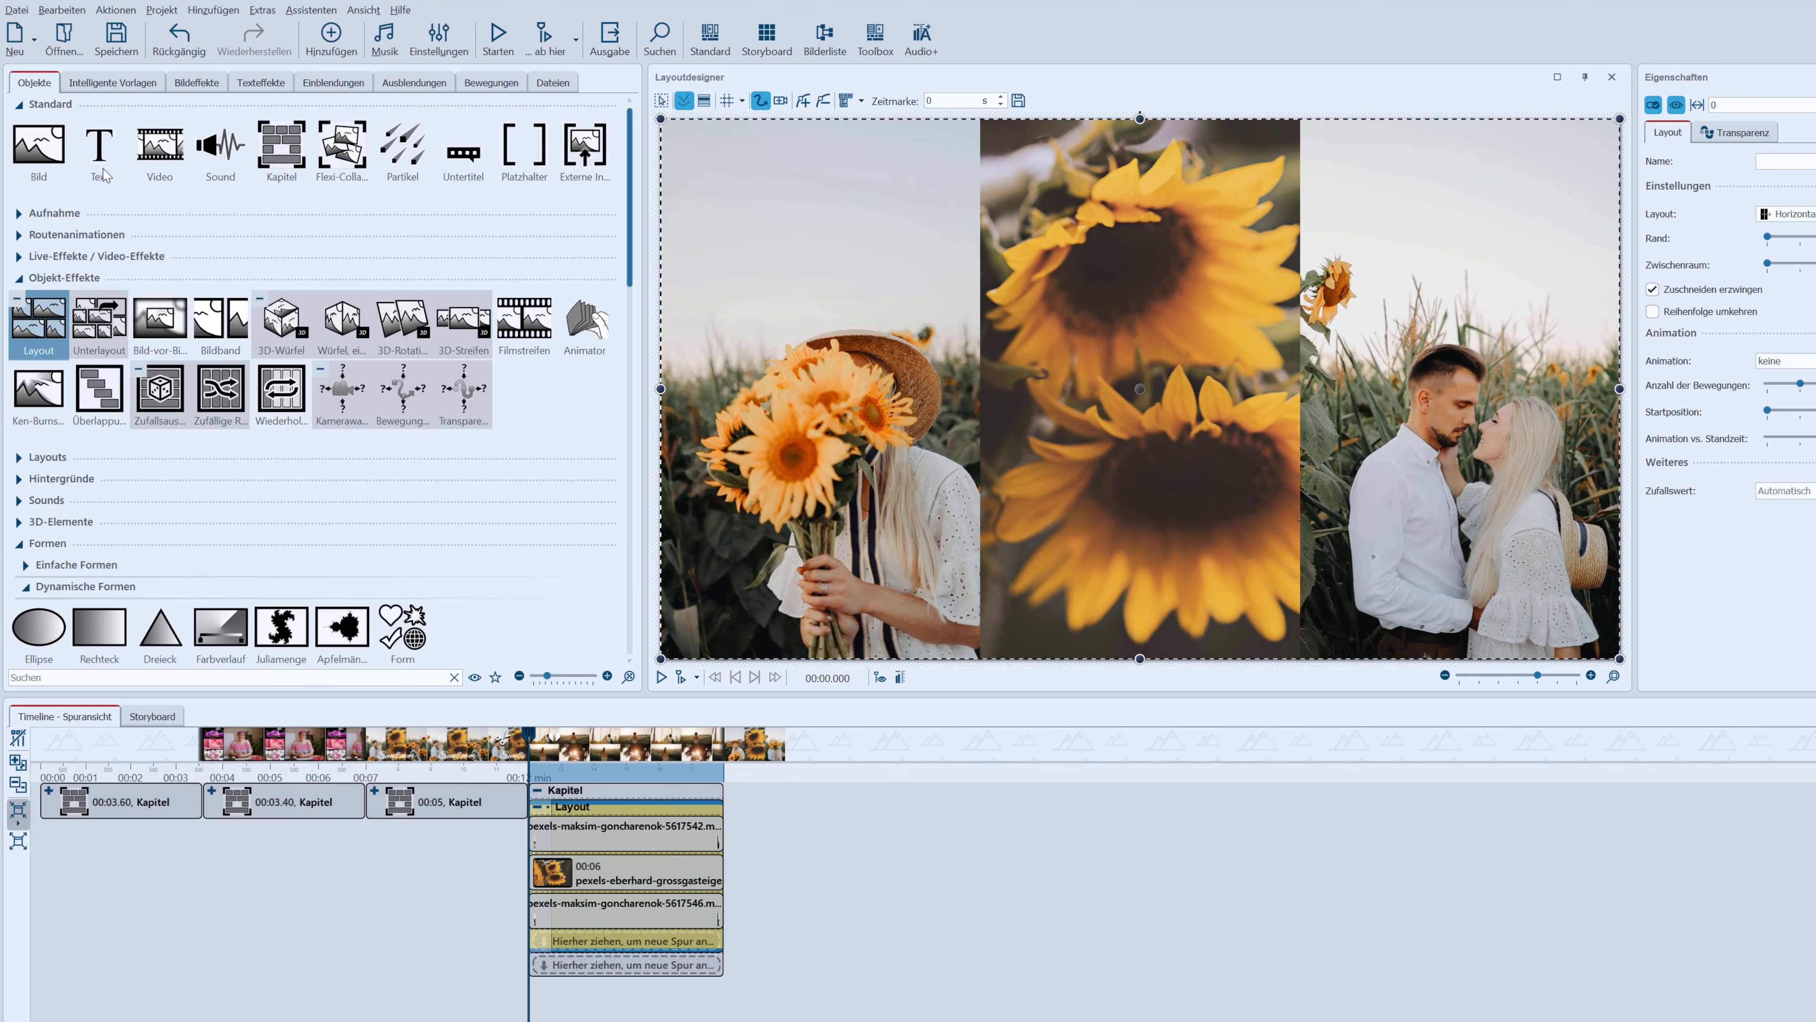
mouse_move(104, 146)
left_mouse_down()
mouse_move(398, 509)
mouse_move(570, 972)
left_mouse_up()
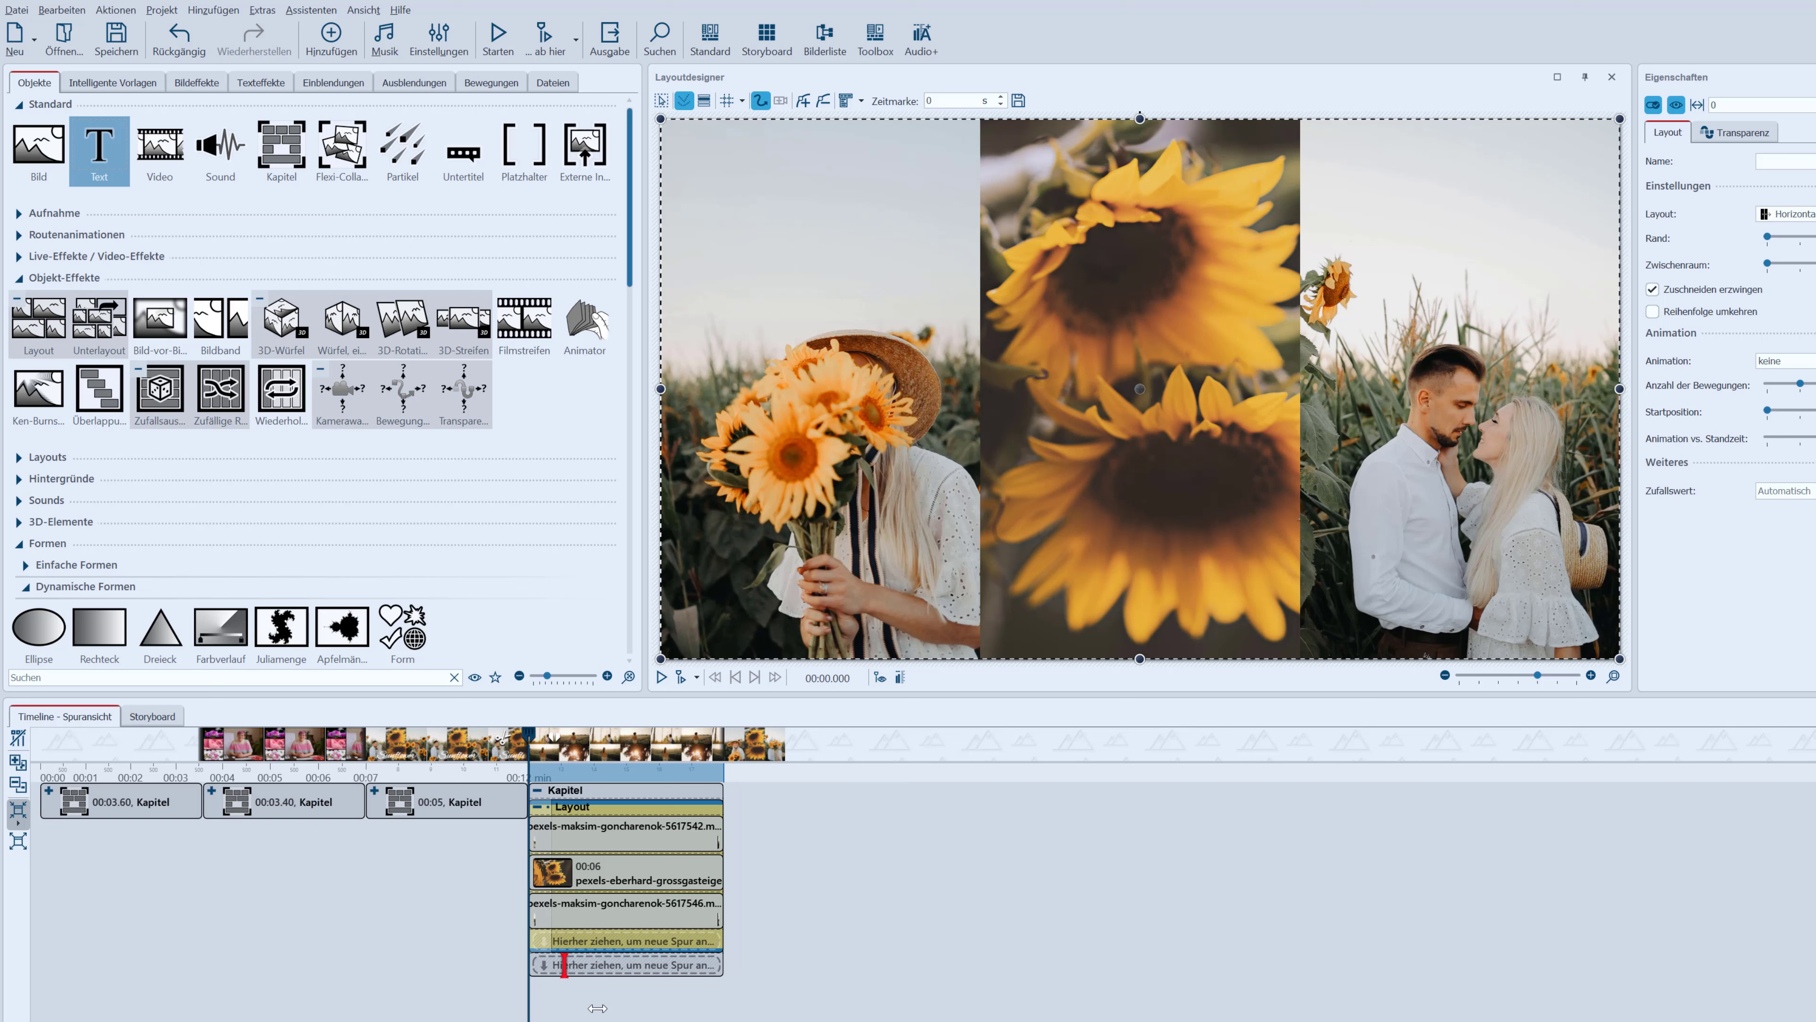
left_click_drag(598, 1008, 560, 1002)
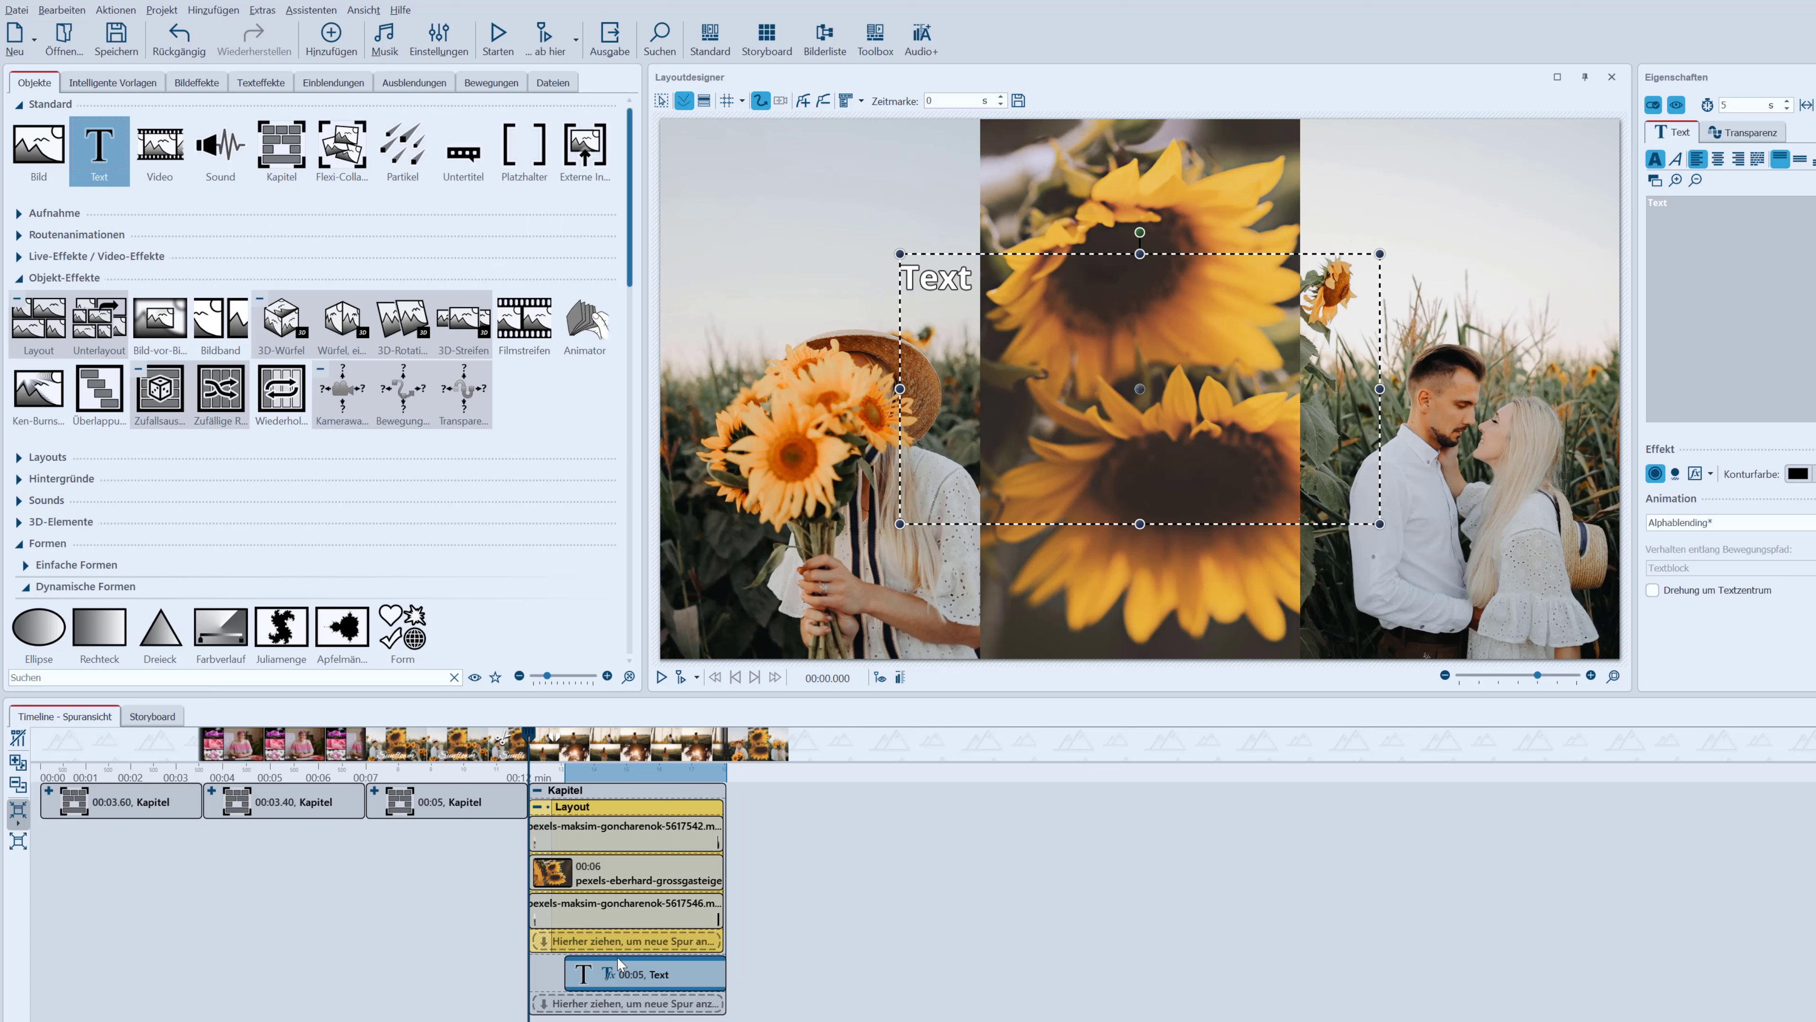
left_click_drag(619, 963, 580, 945)
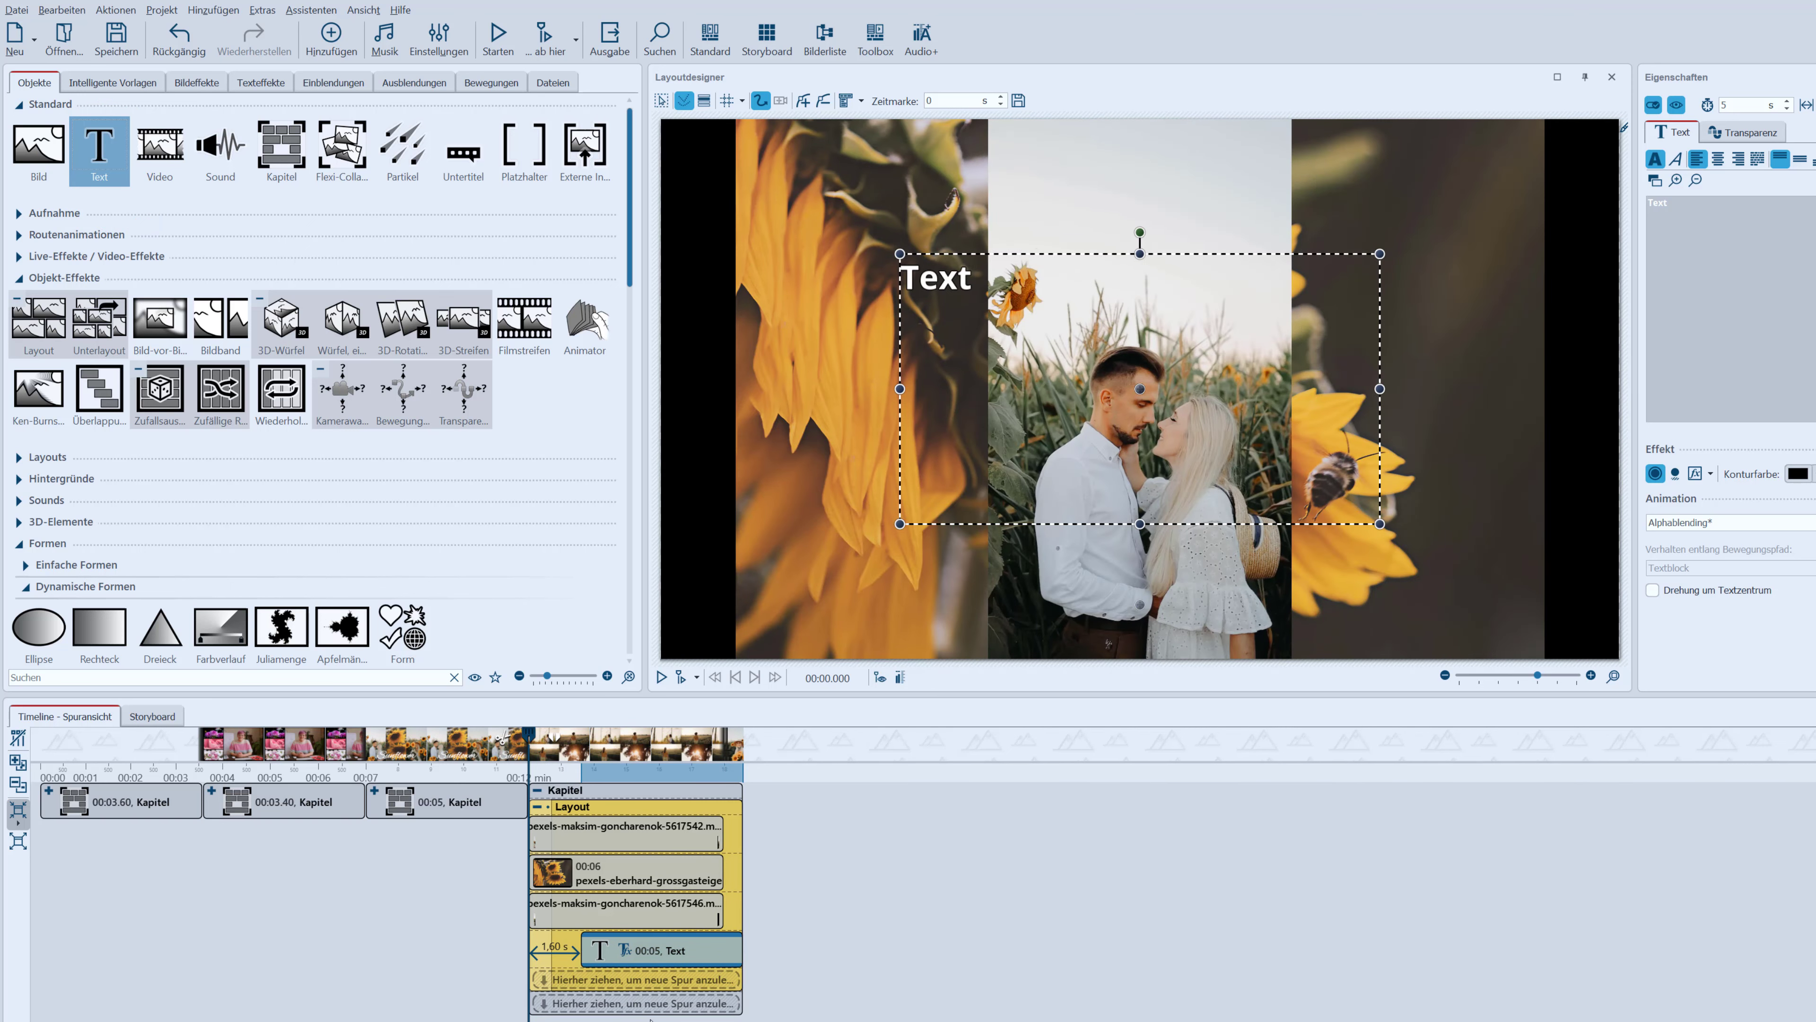
left_click(604, 815)
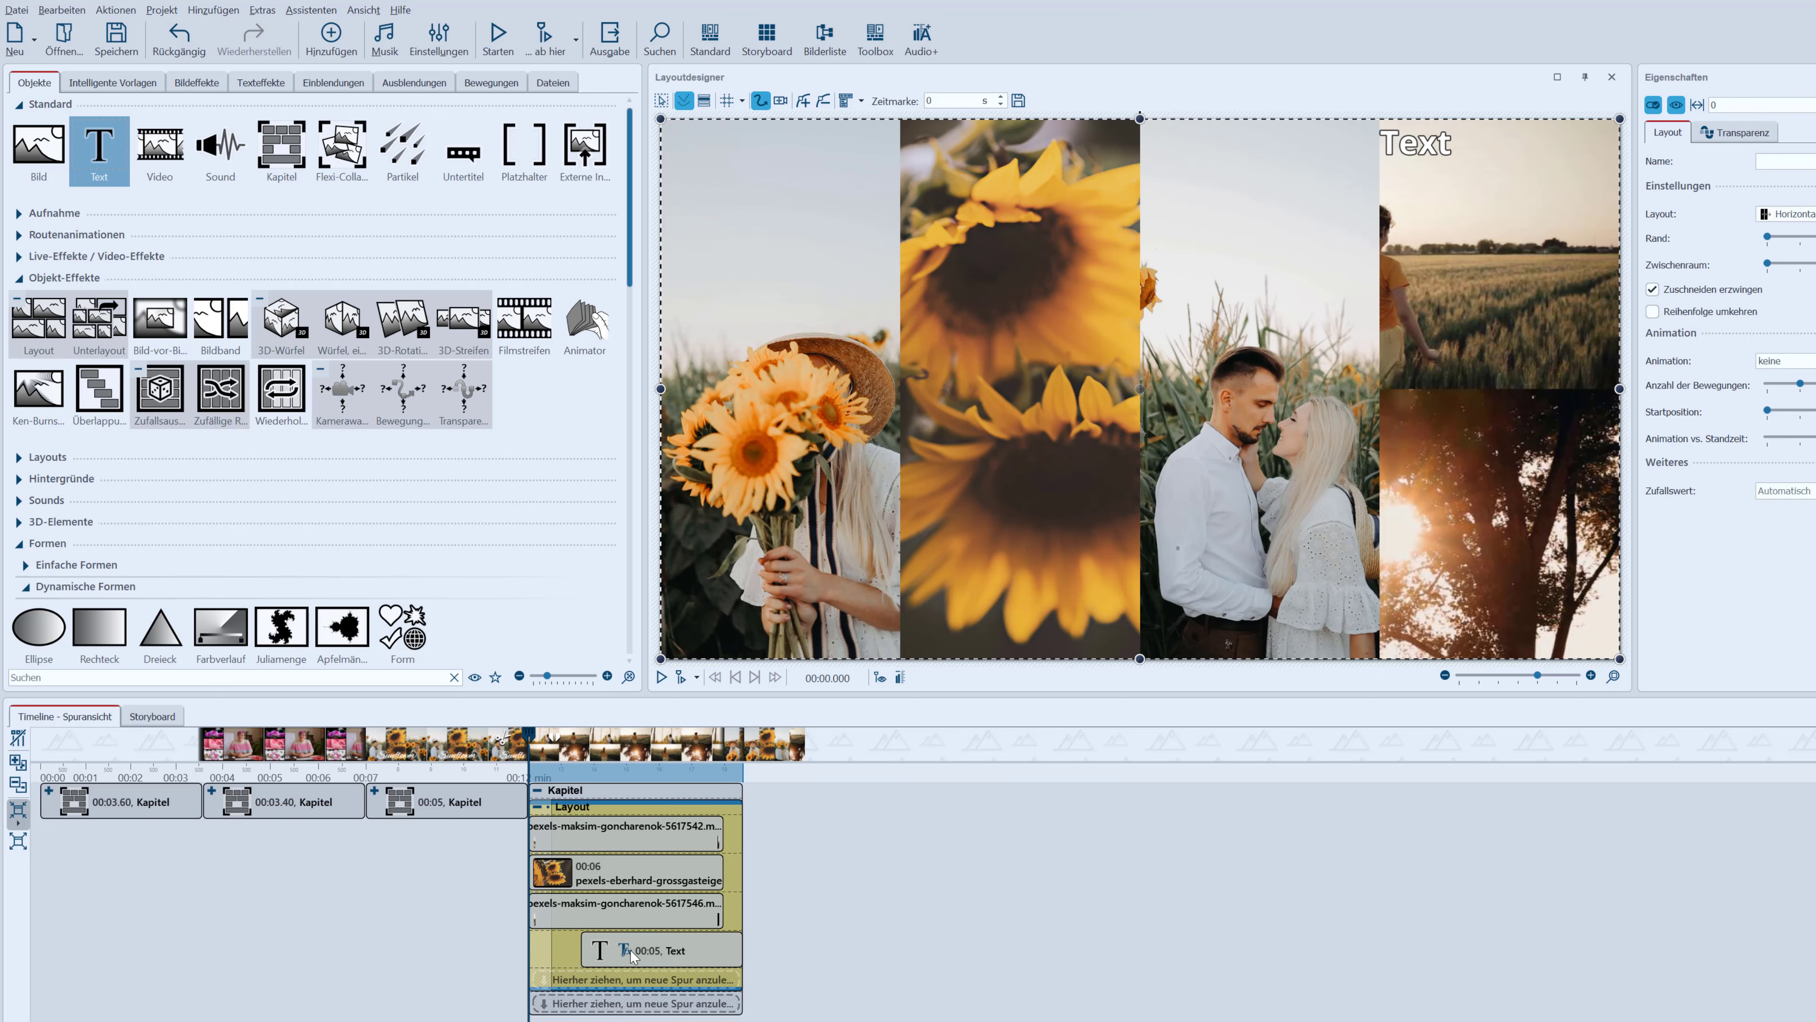
Return the text to its own track beneath the layout, change it to "Alle lieben Sonnenblumen" for 6 s, and position it lower in the frame
left_click_drag(632, 956, 683, 1008)
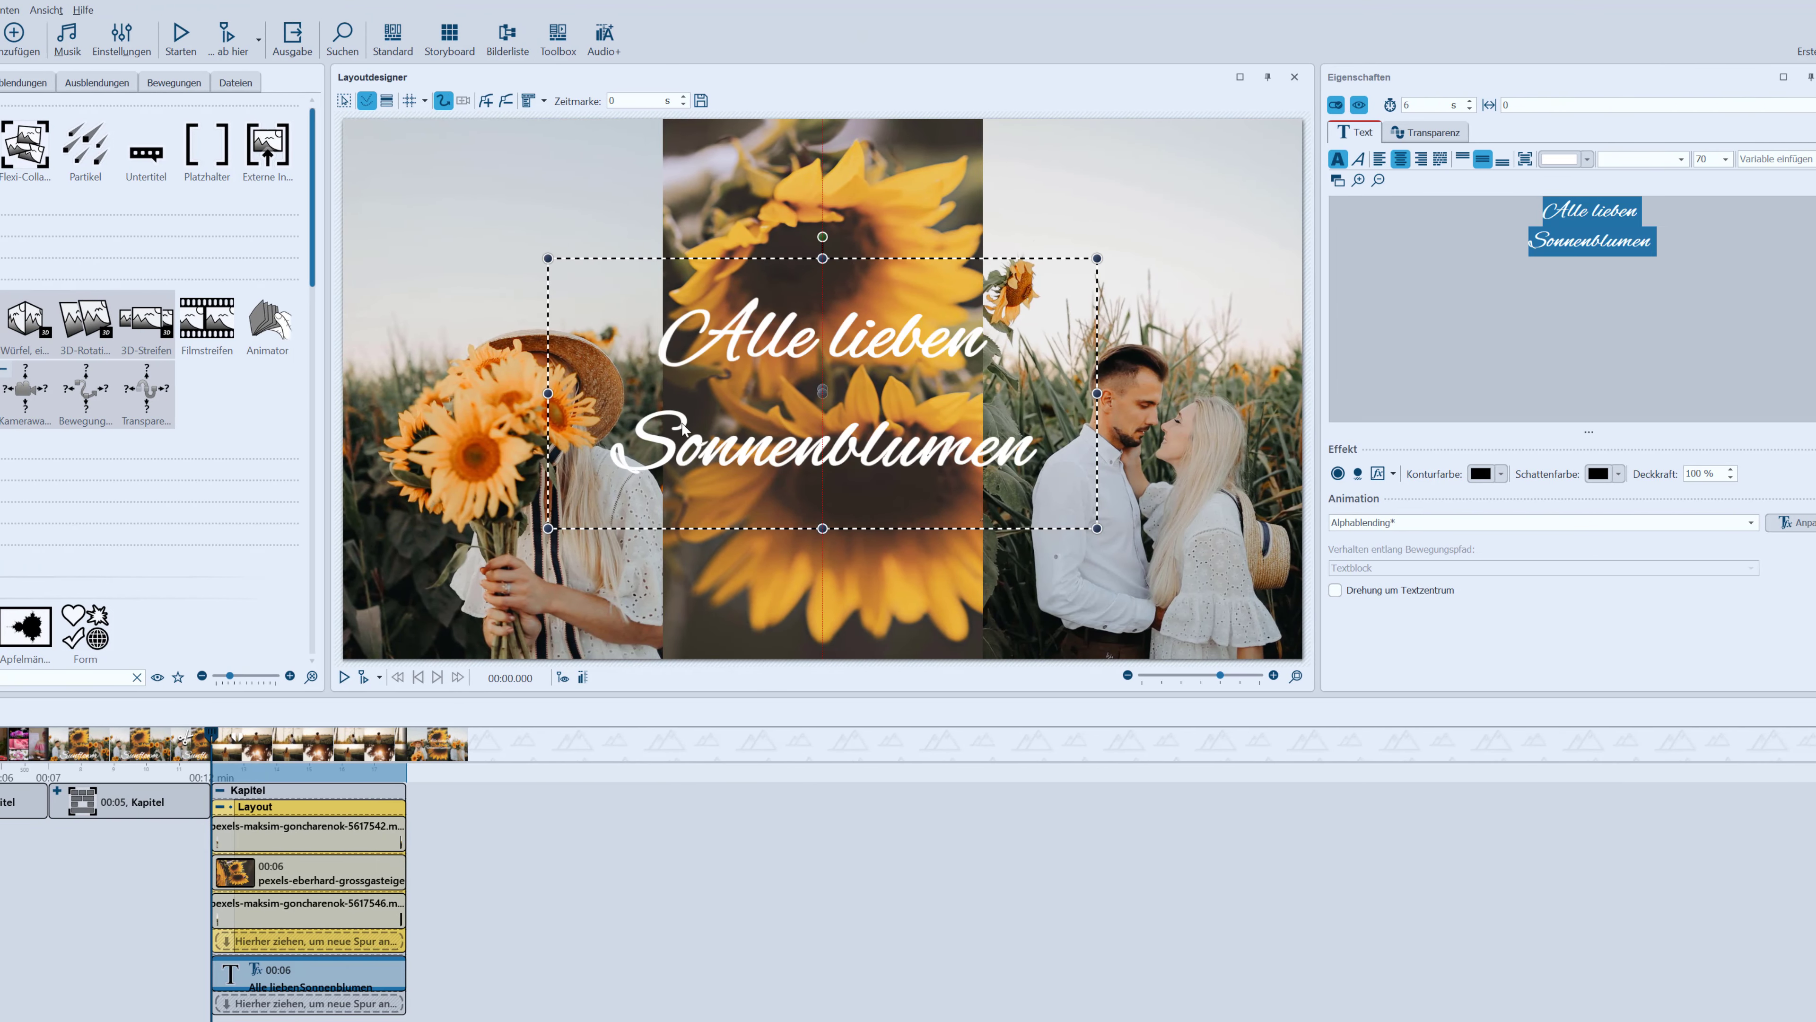
left_click_drag(871, 417, 863, 547)
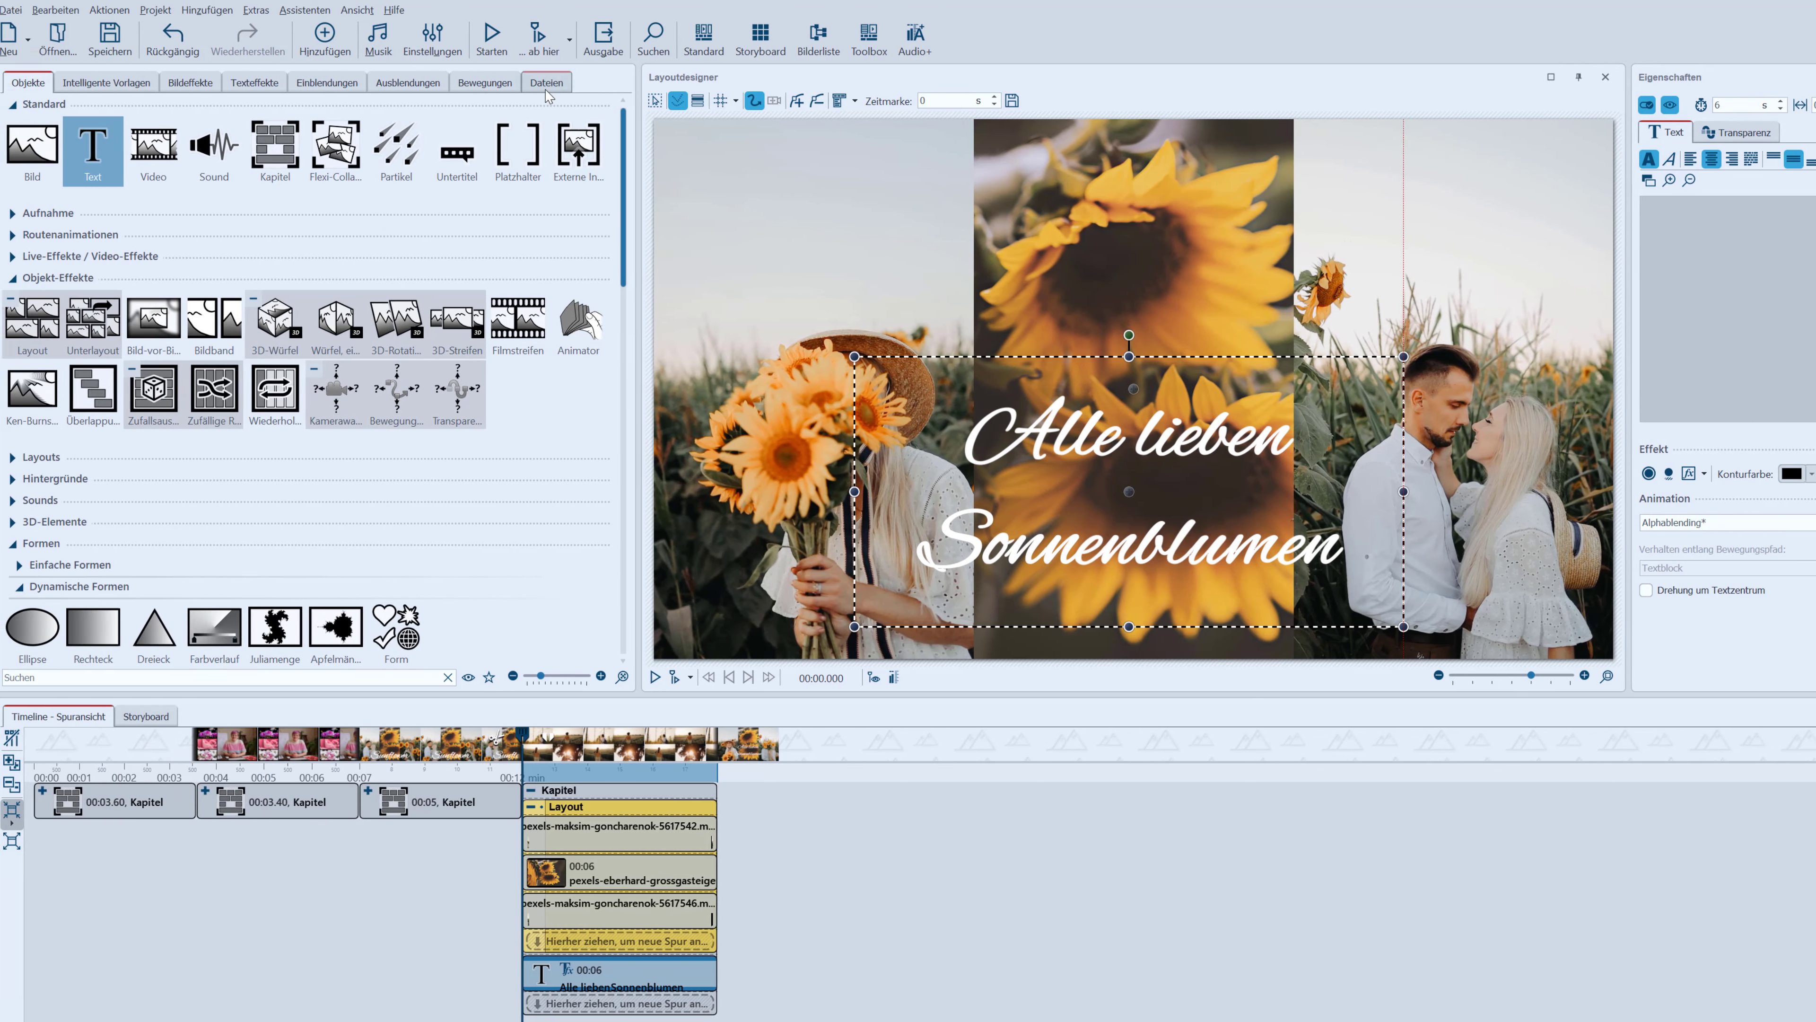
Add the Blumen 71 sunflower from the Einfarbige Elemente decorations above the text and extend its duration to 6 s
left_click(546, 89)
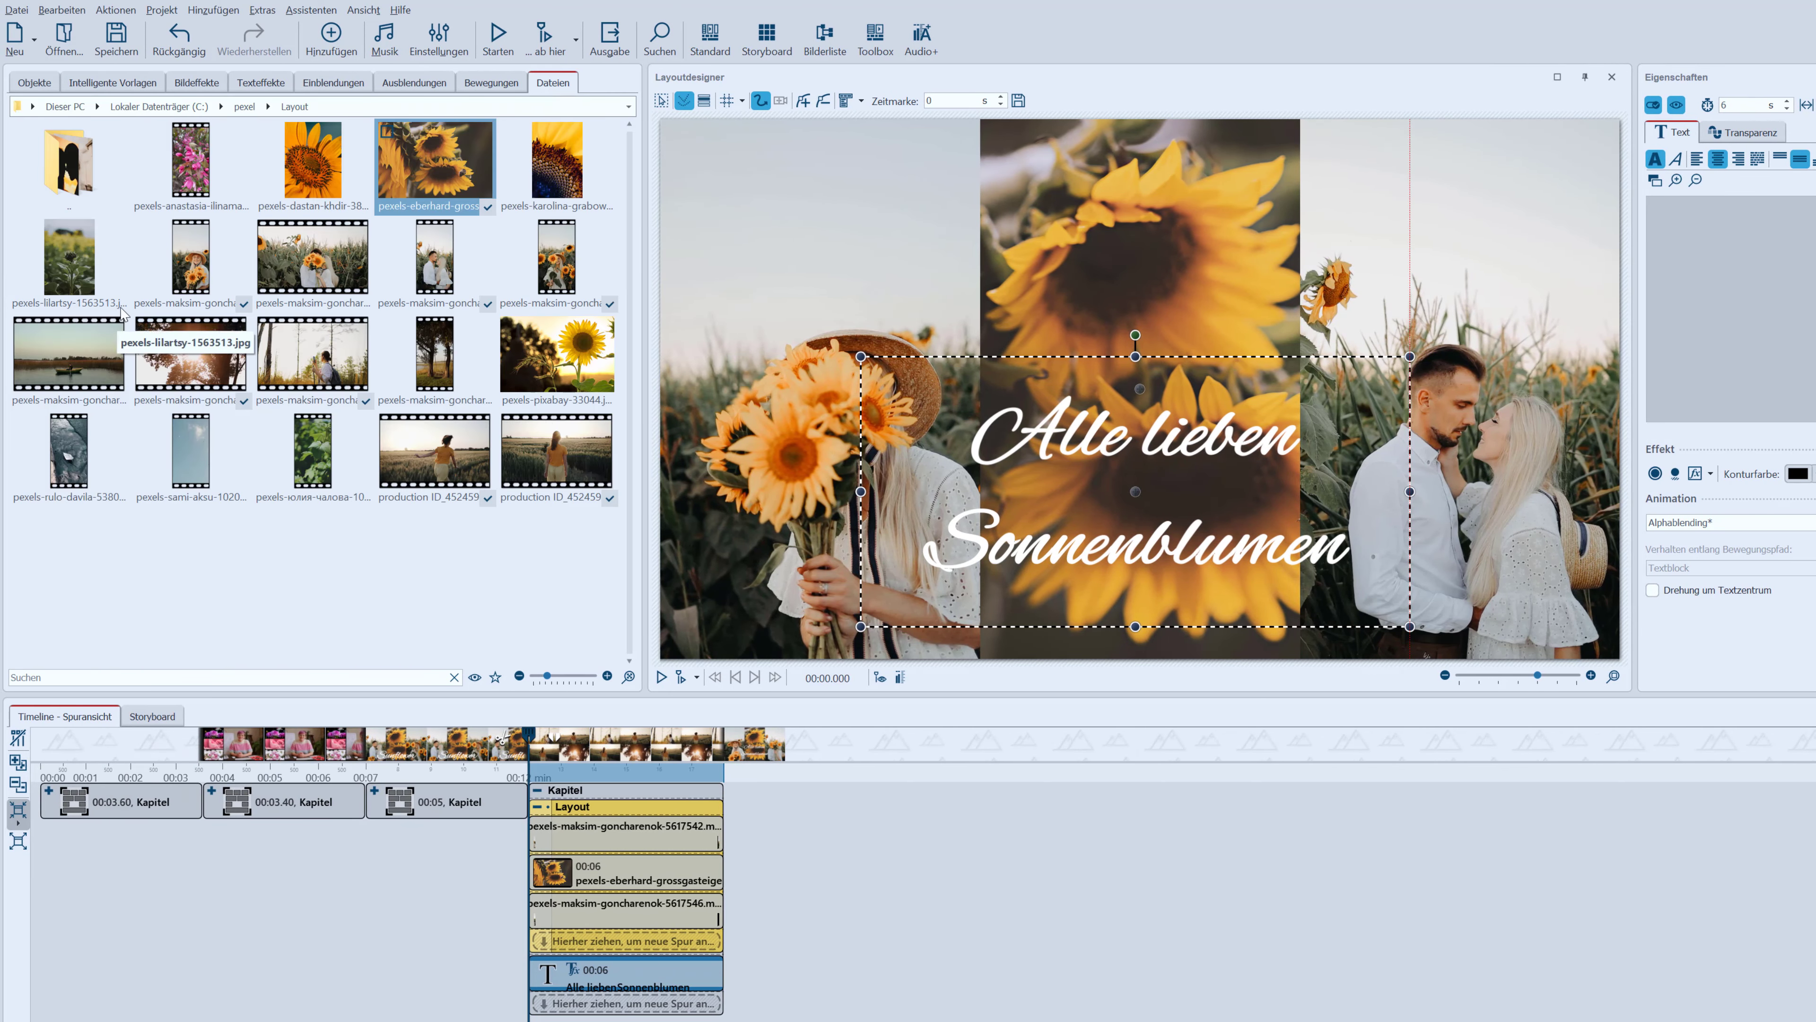
left_click(36, 82)
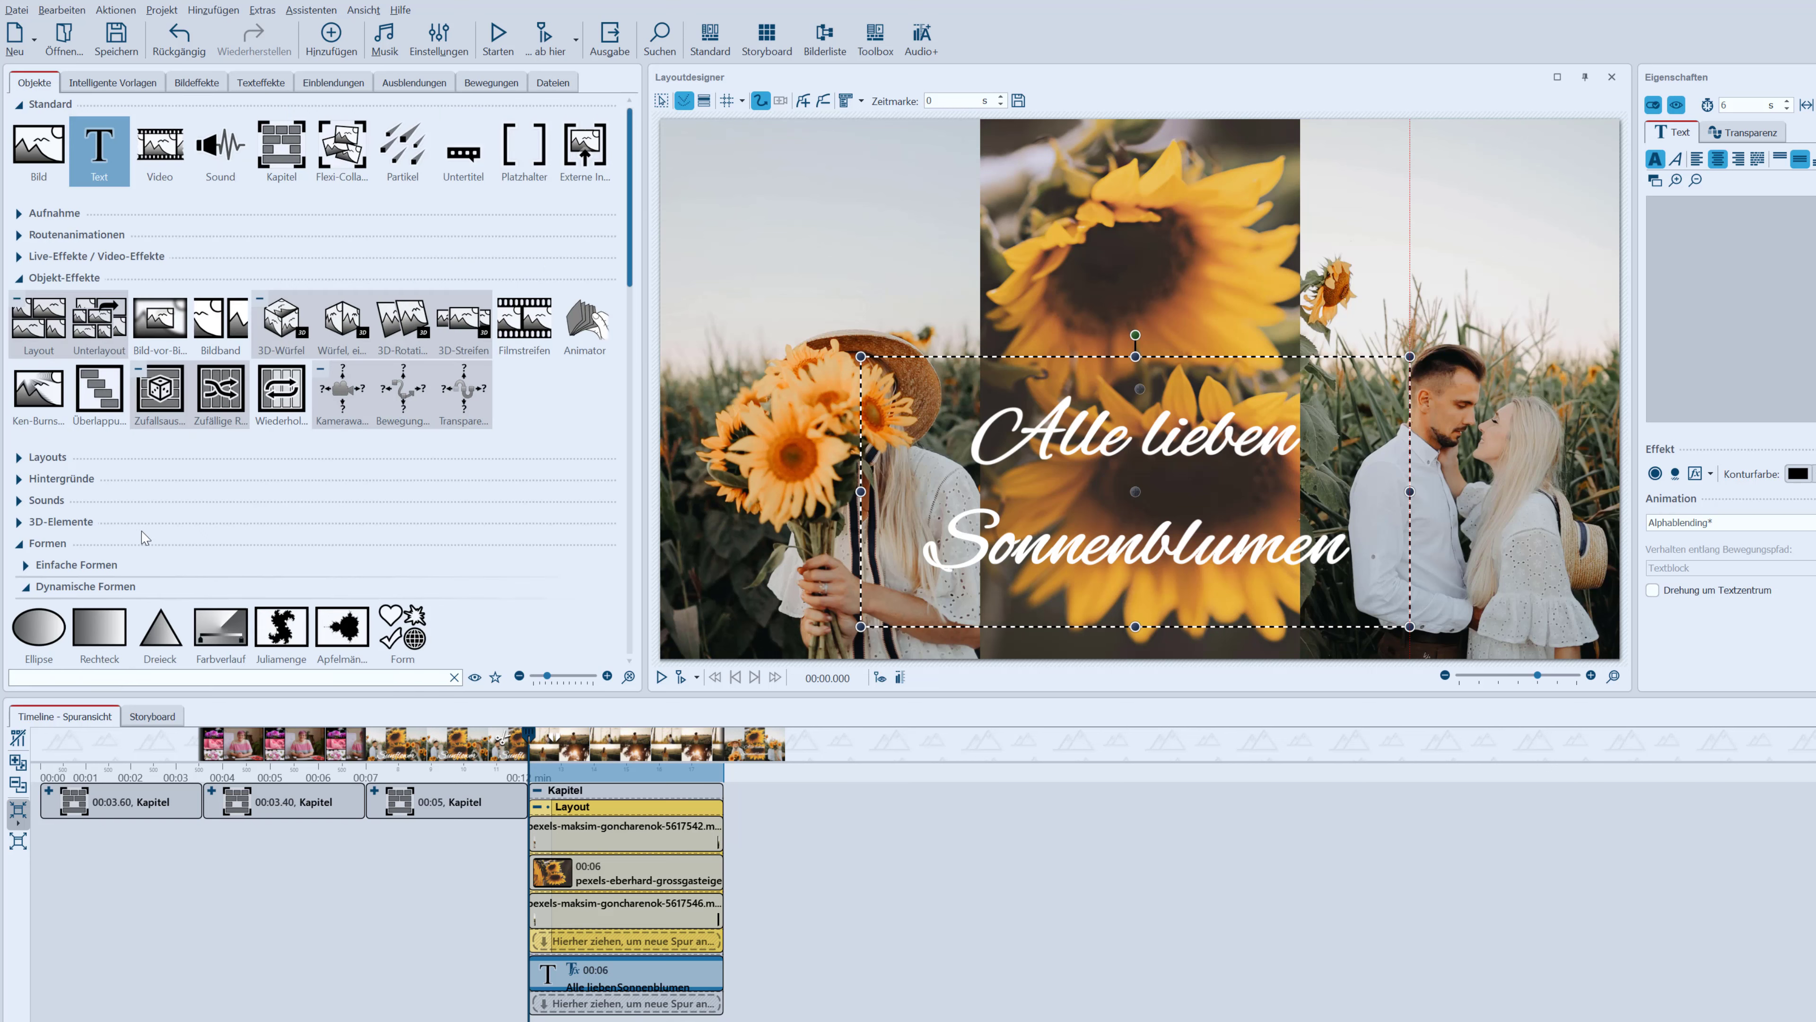
scroll(145, 538, "down", 6)
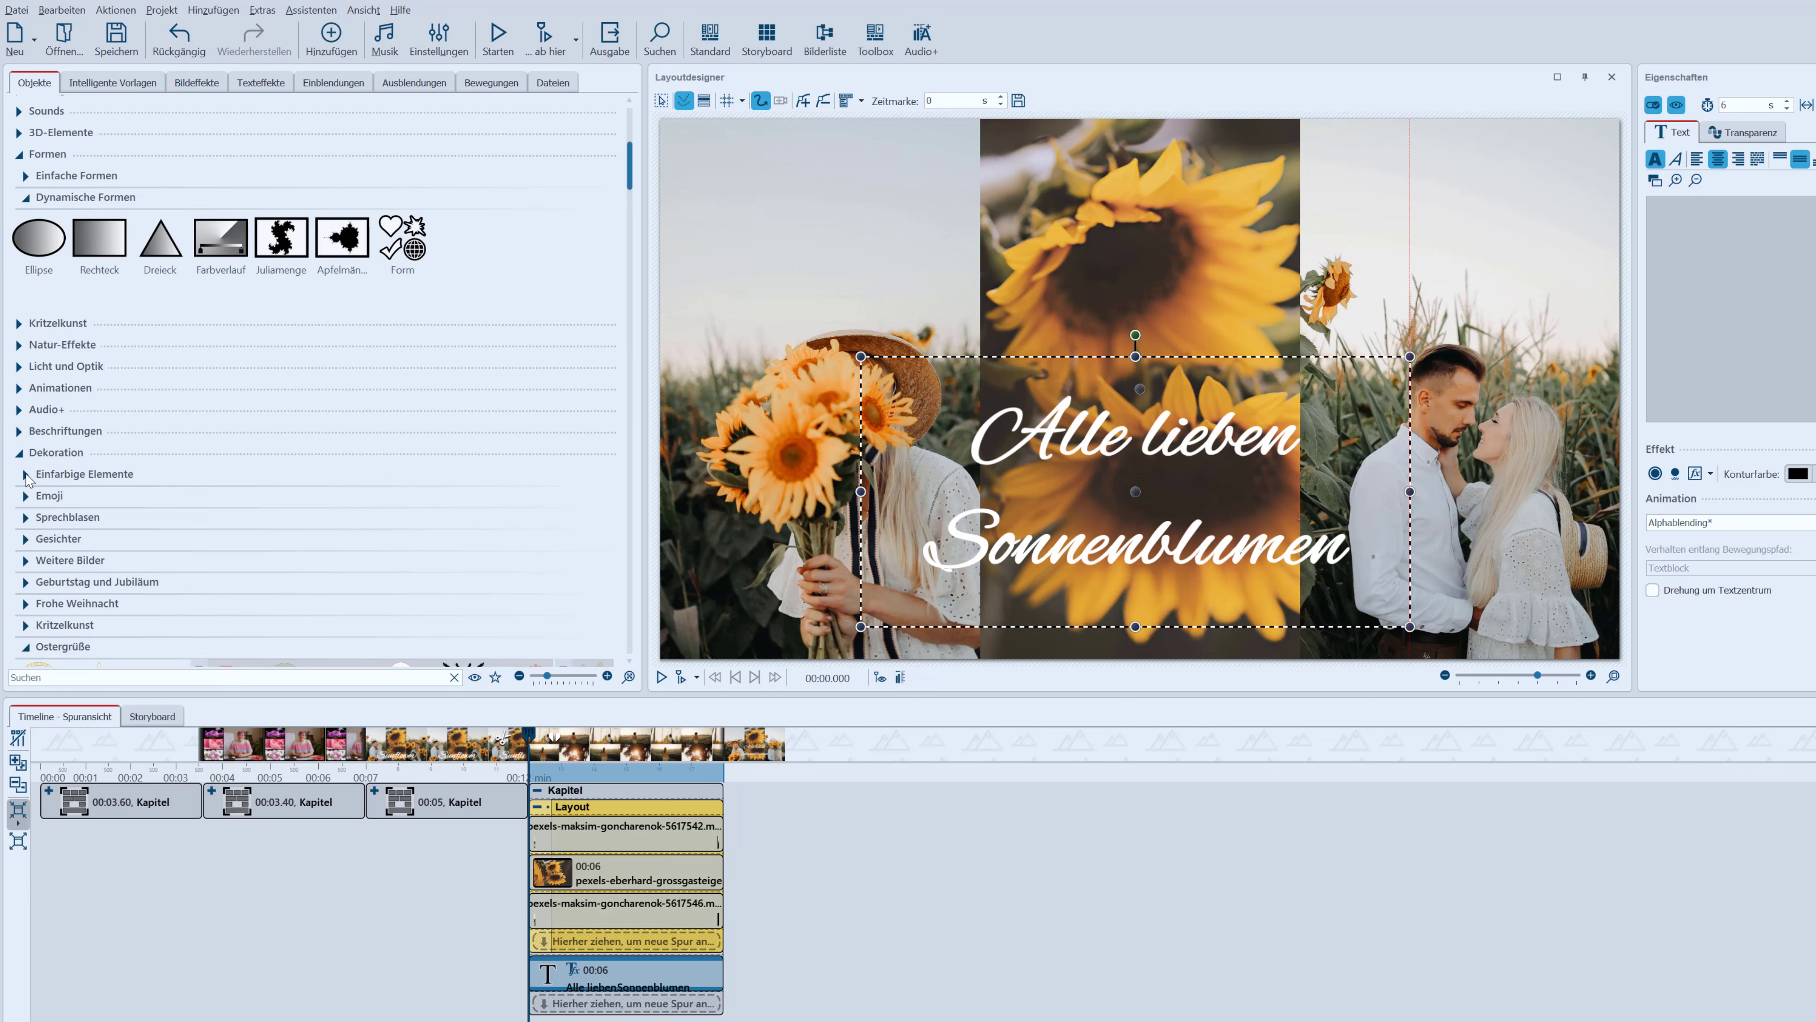
left_click(27, 474)
scroll(441, 561, "down", 4)
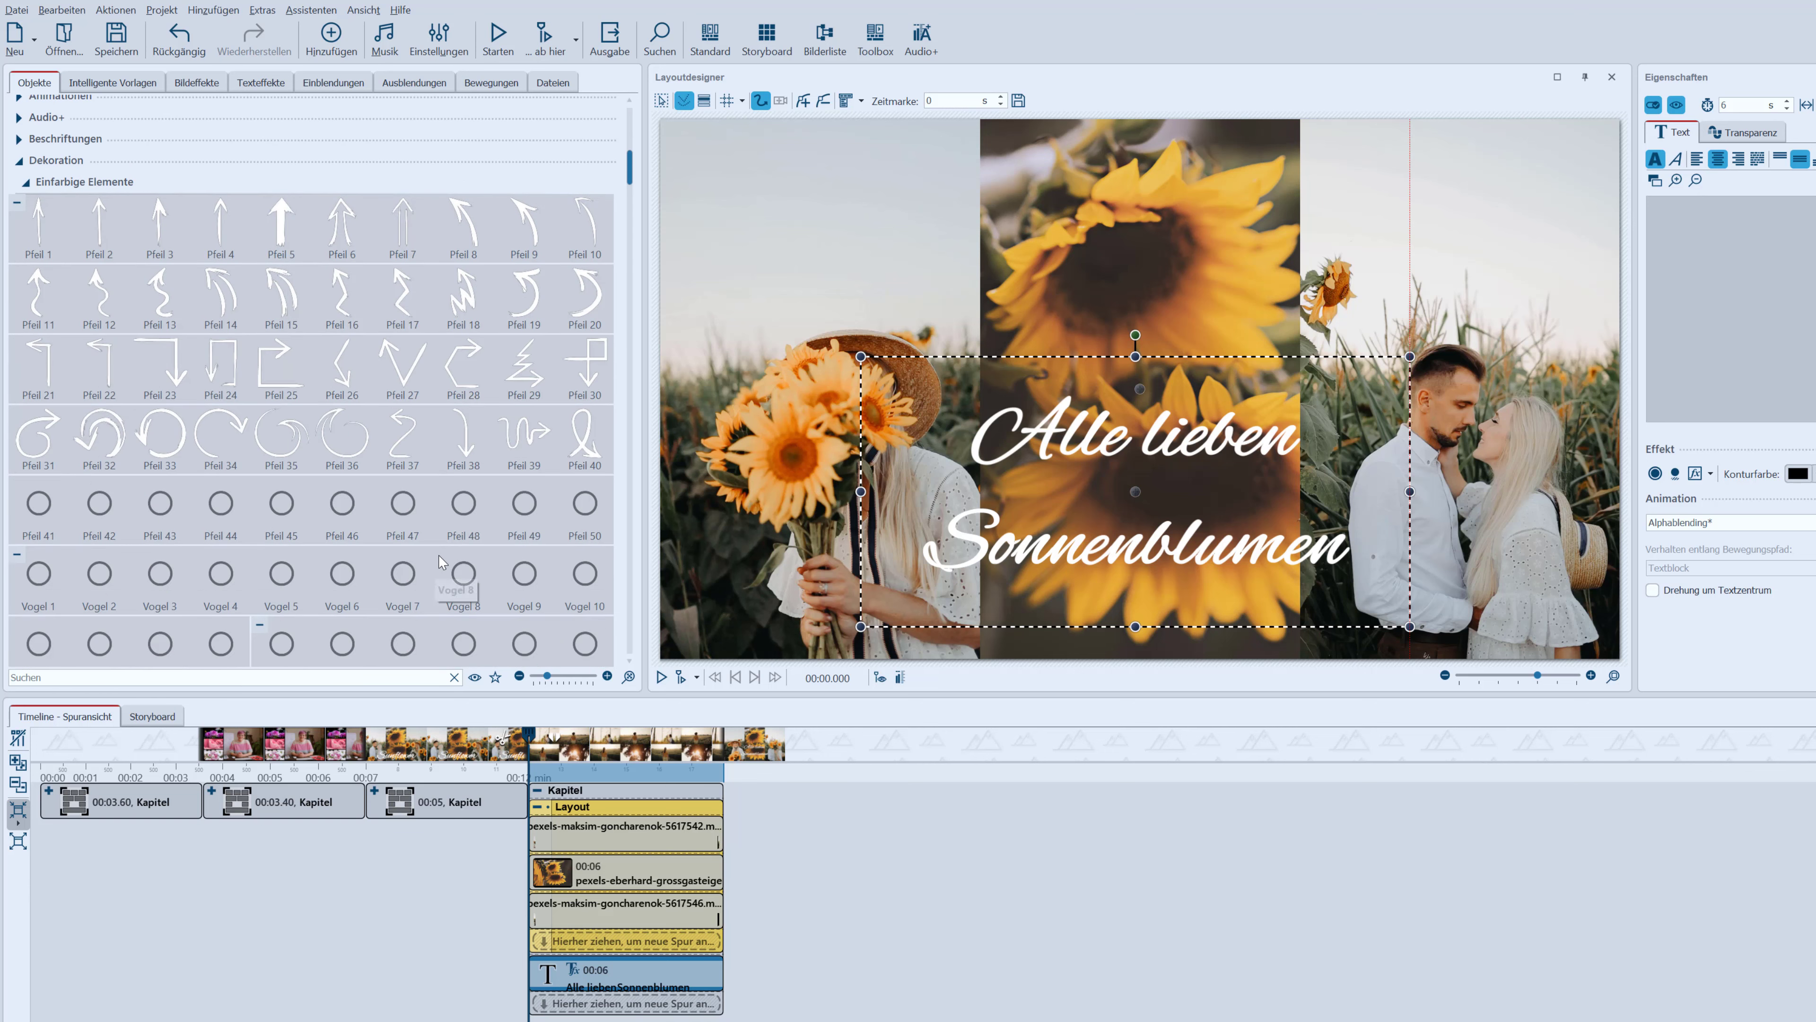
scroll(442, 562, "down", 5)
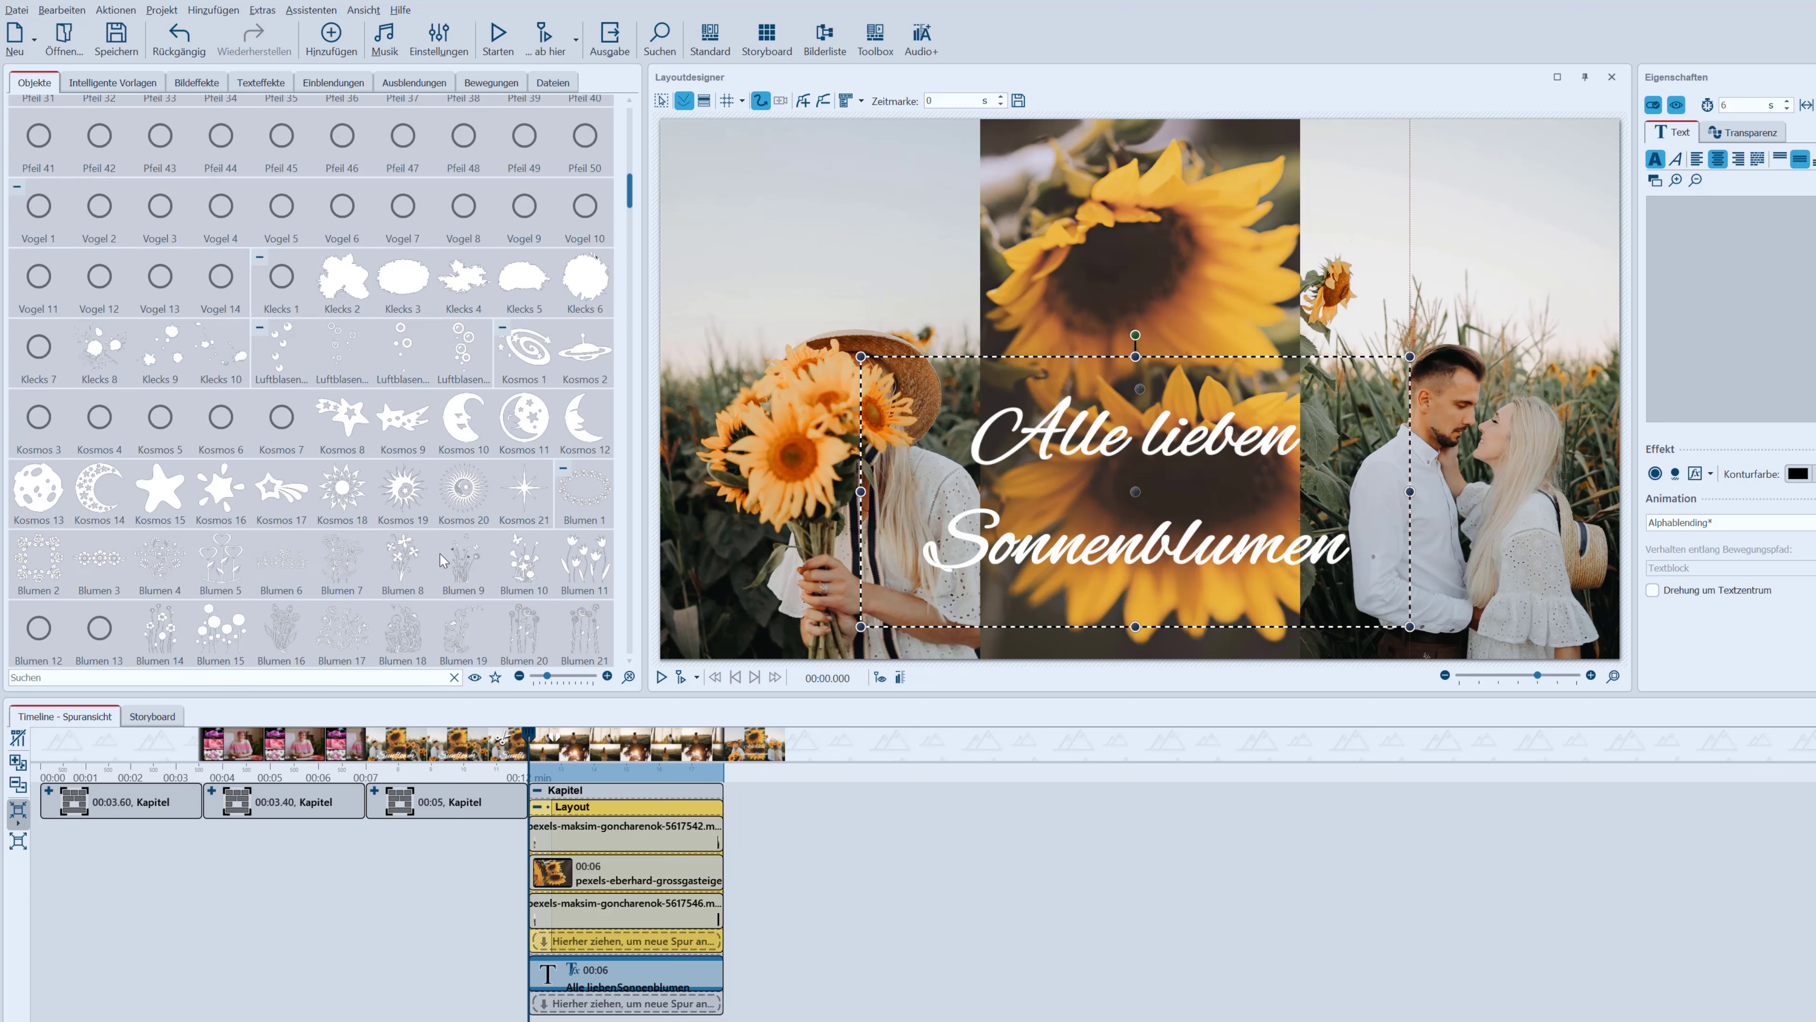
scroll(441, 562, "down", 4)
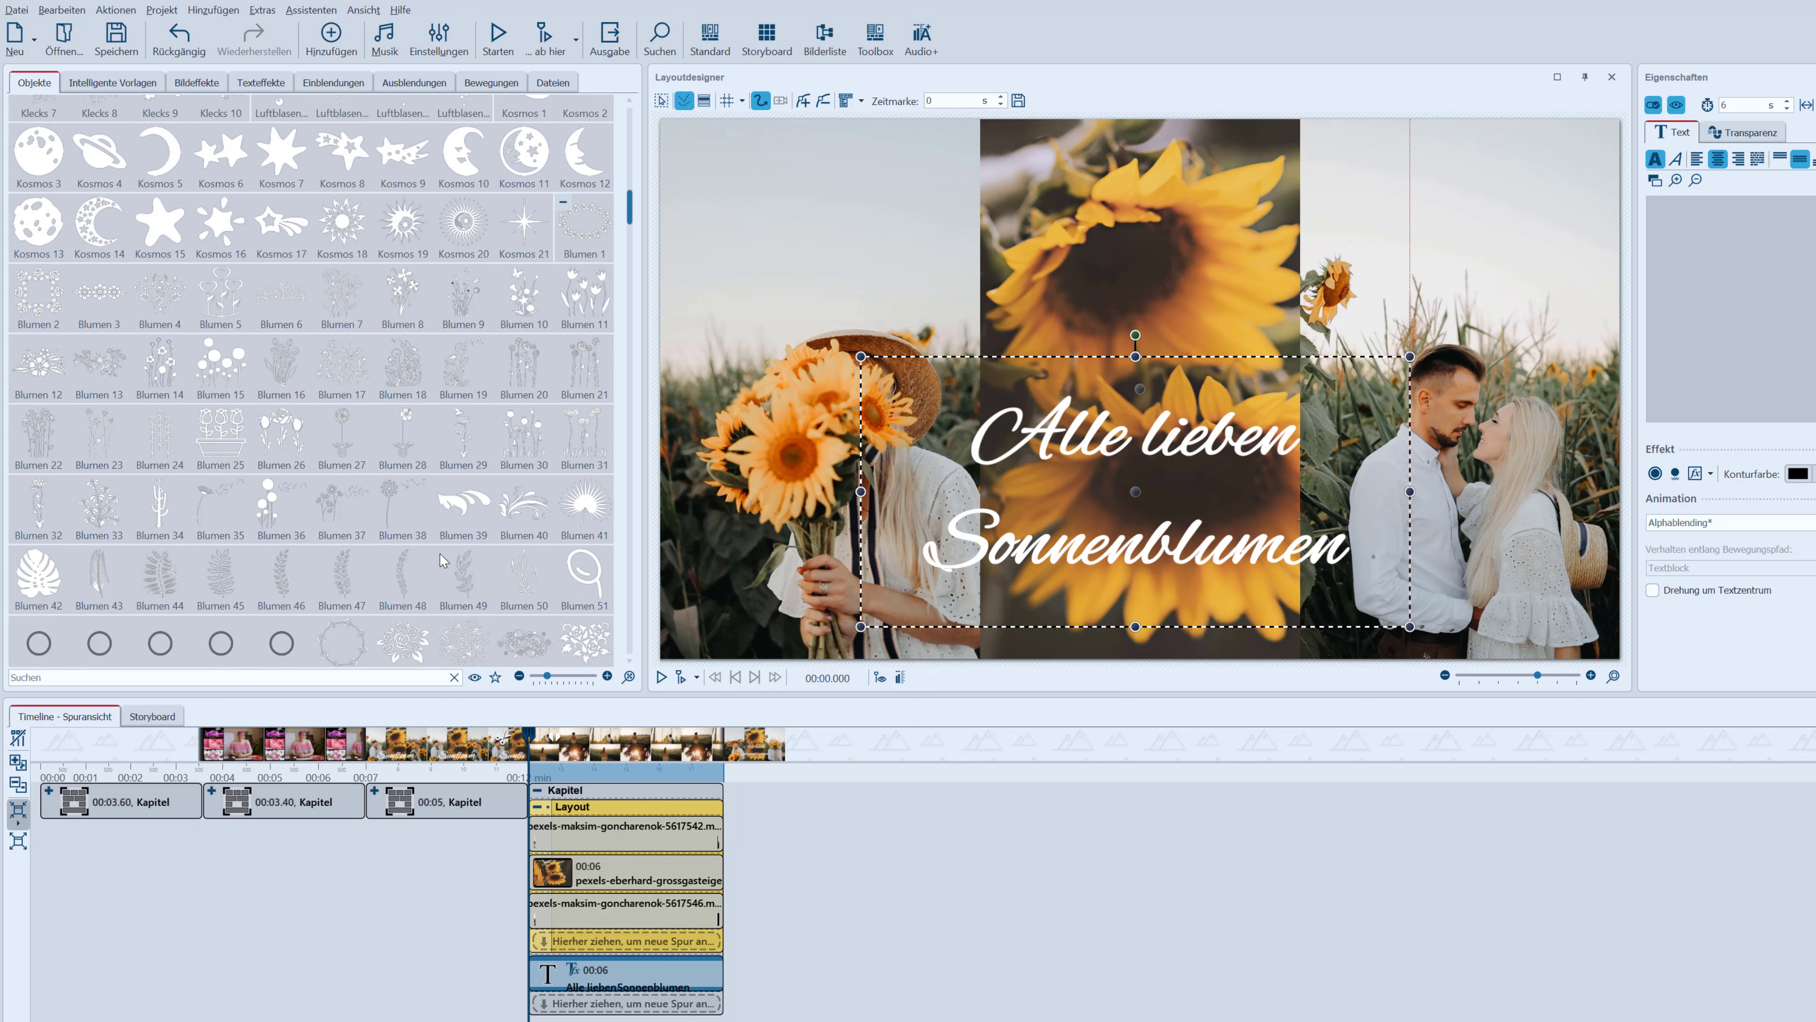
scroll(442, 561, "down", 2)
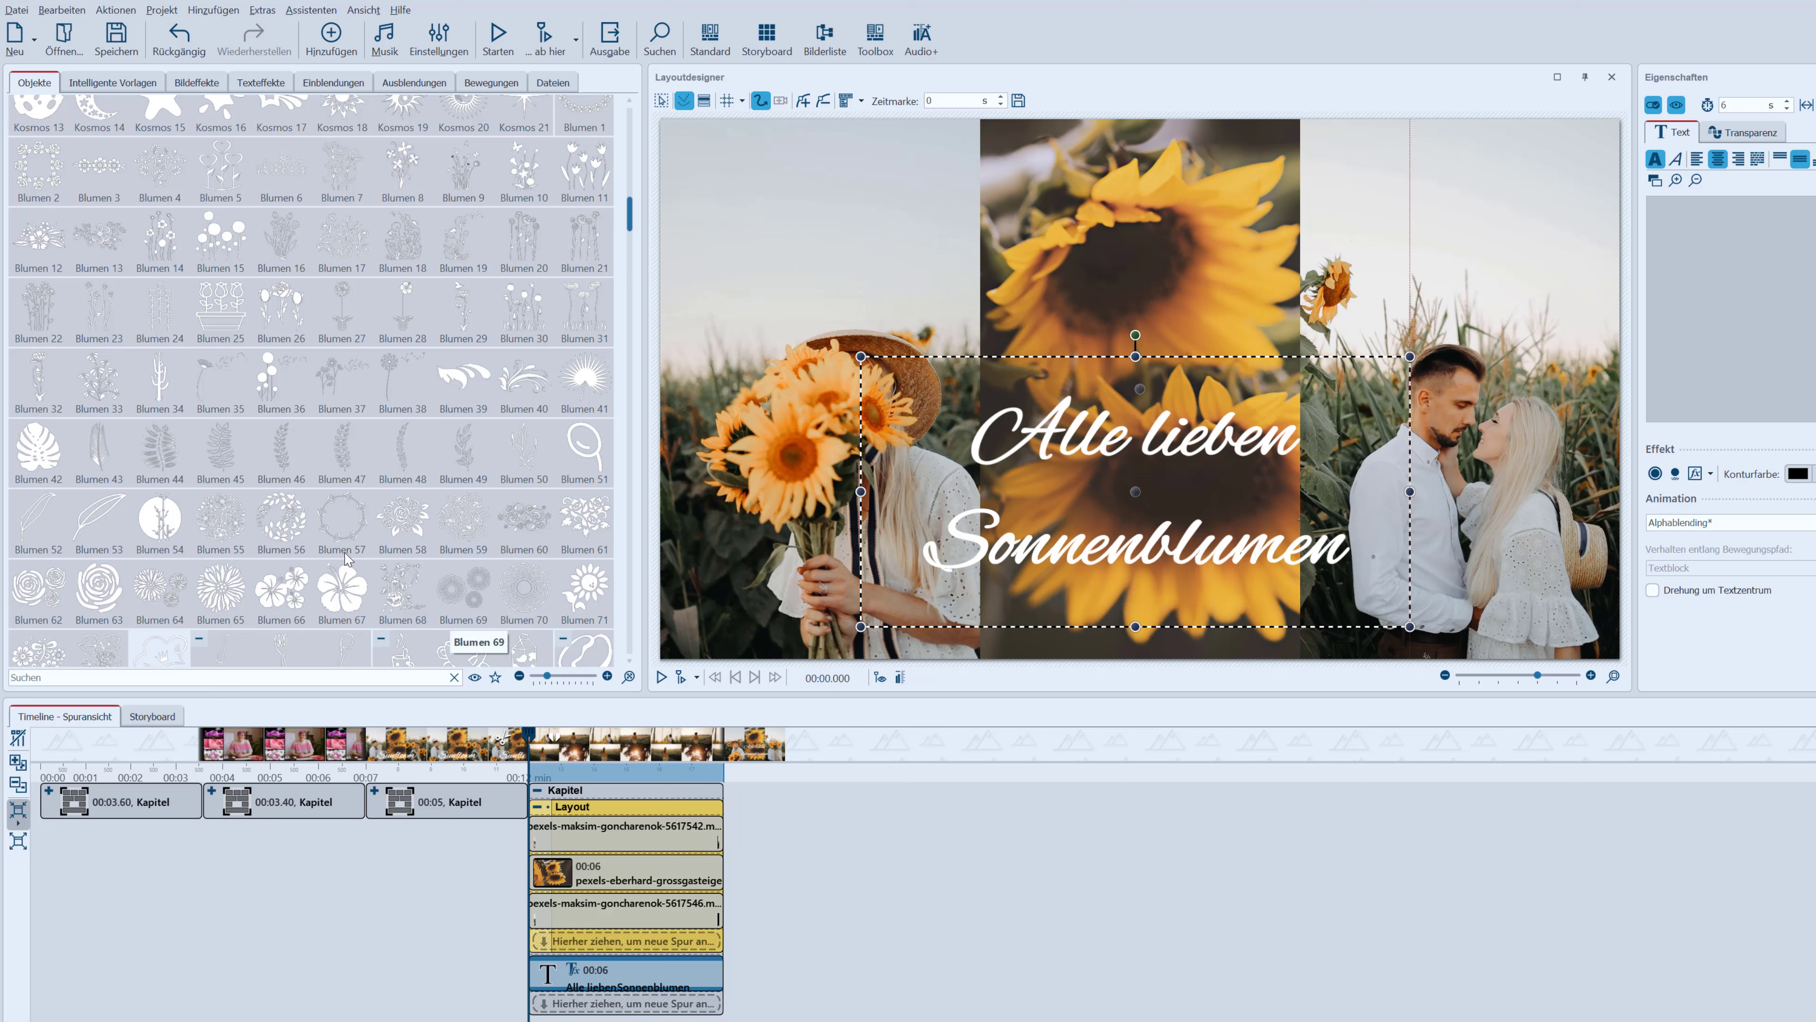
double_click(584, 591)
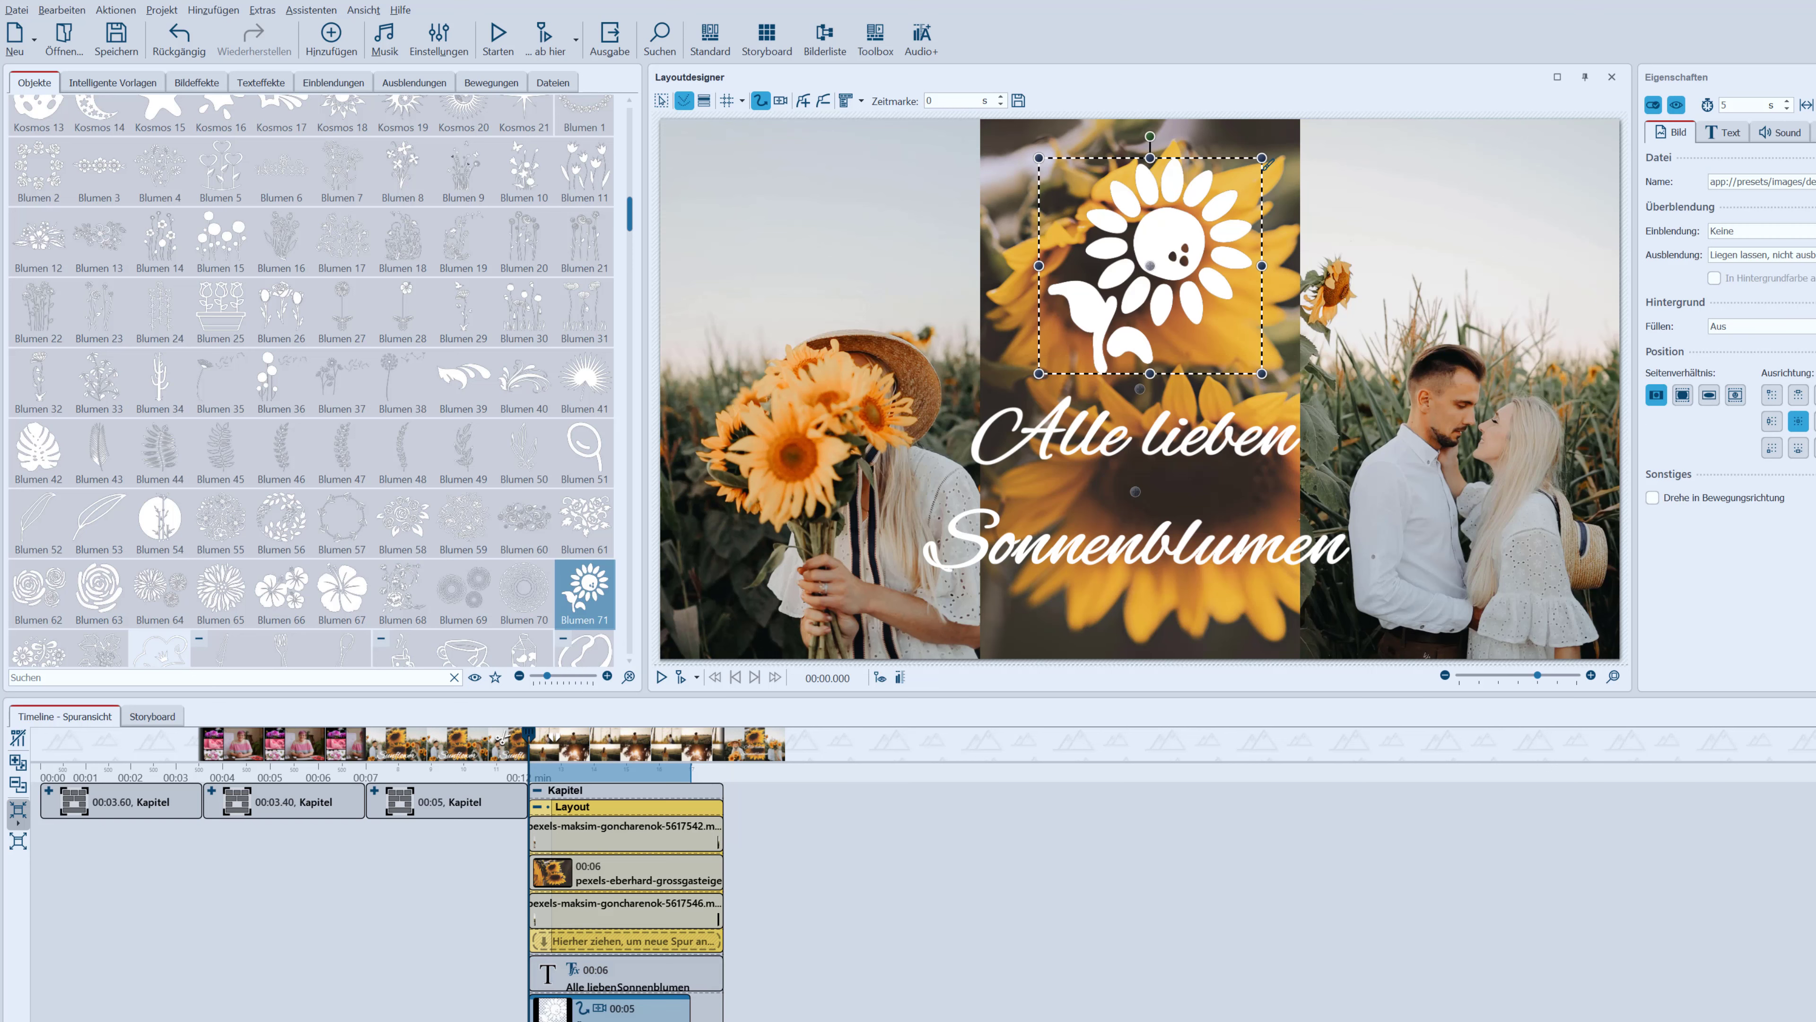
left_click_drag(694, 1014, 723, 1015)
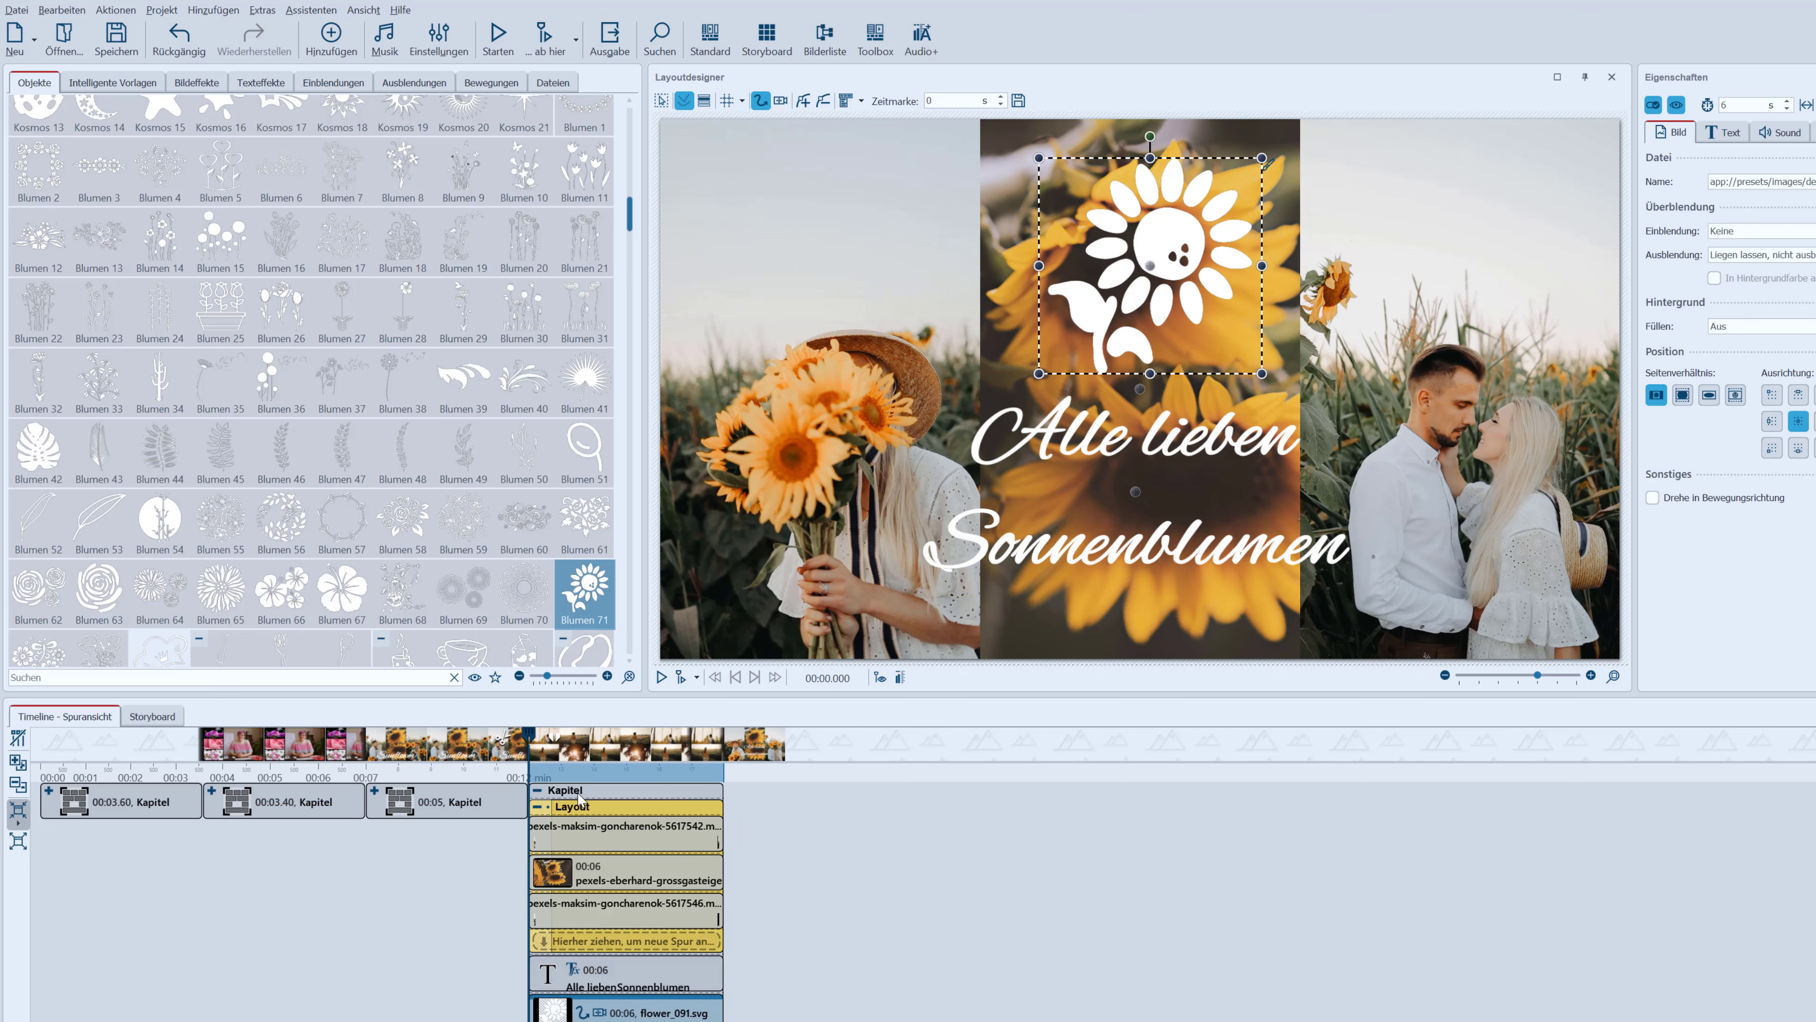
Collapse the sunflower chapter and expand the 5 s chapter to show its tracks
left_click(580, 792)
left_click(537, 790)
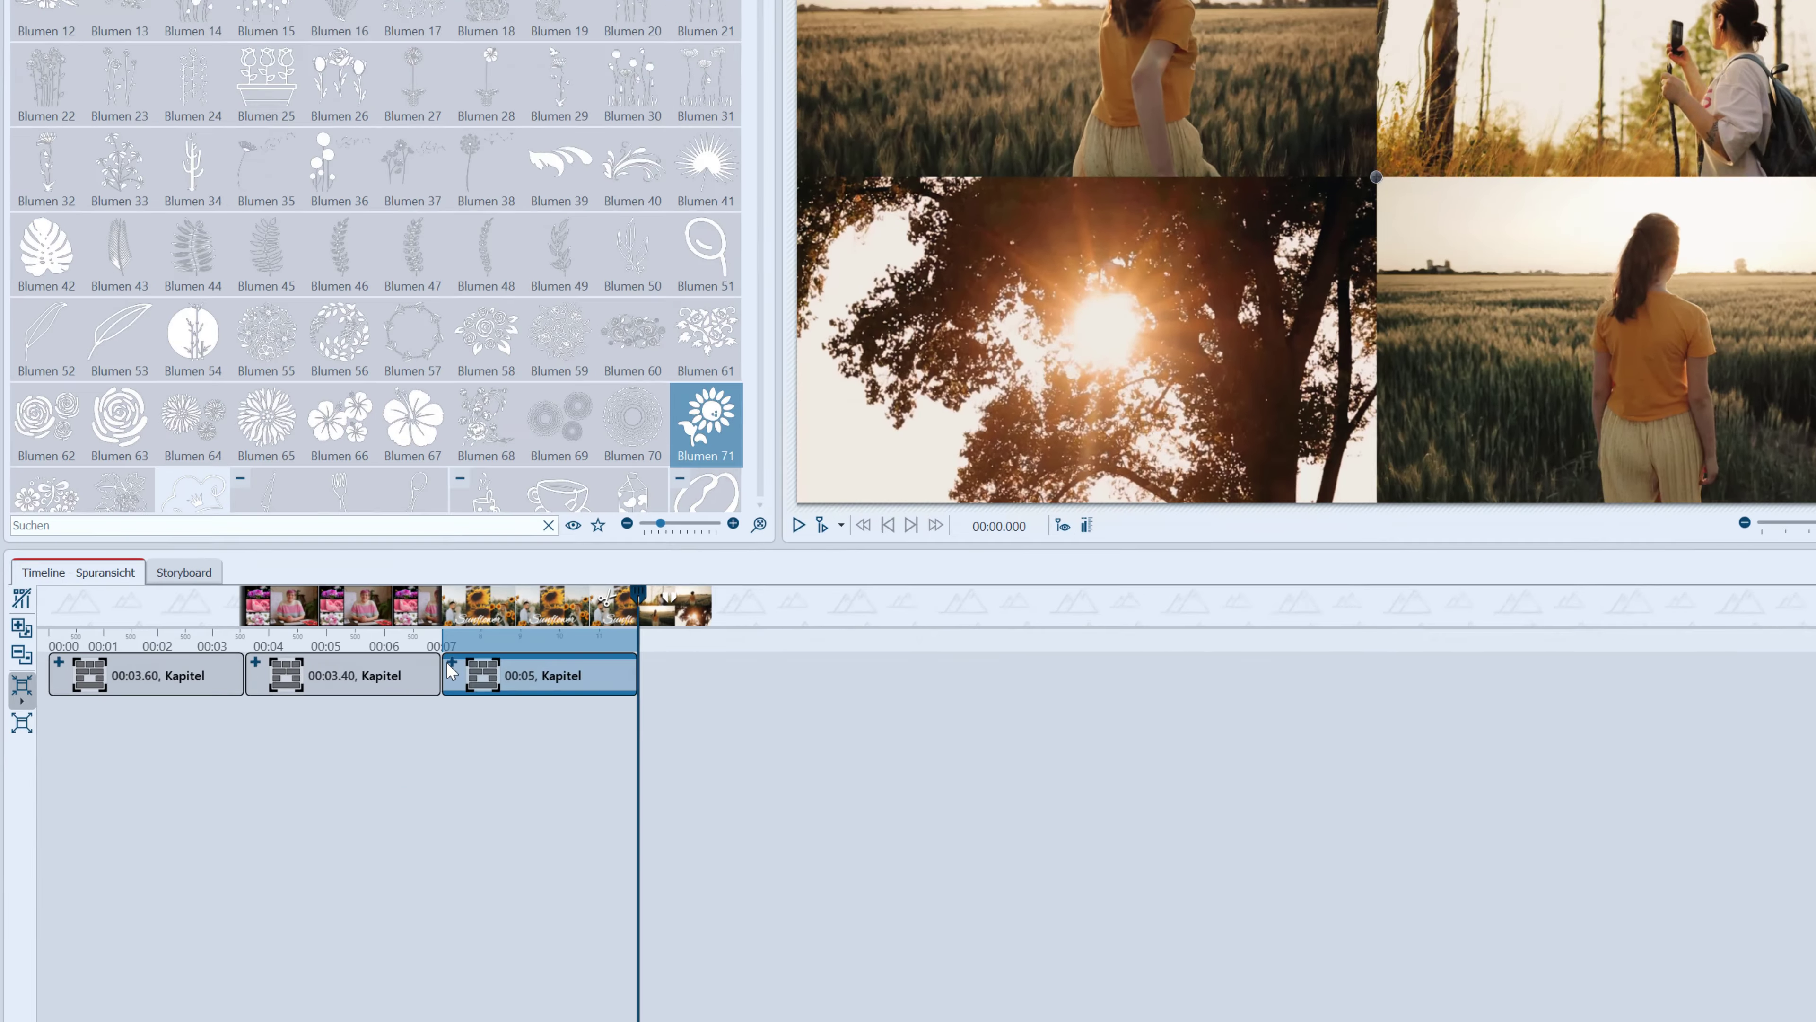
left_click(374, 790)
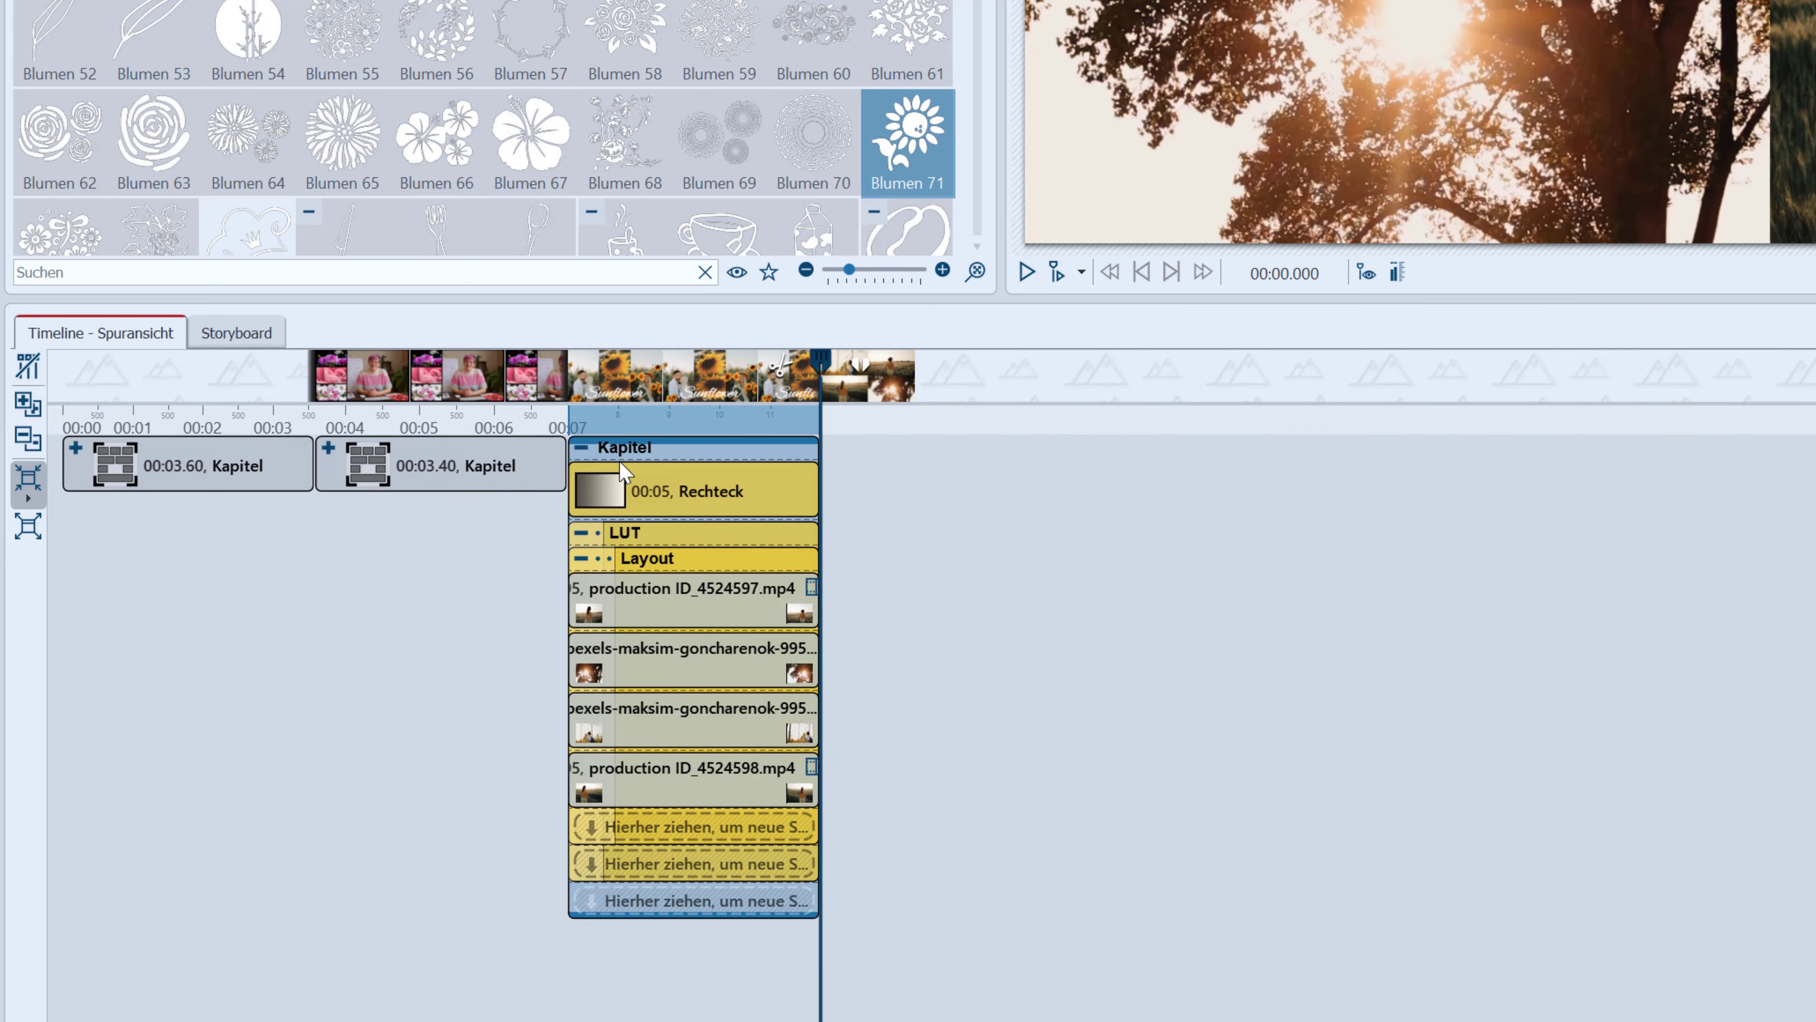
Examine the Rechteck, LUT and Layout objects in the 5 s chapter and preview the layout's Bilder tauschen animation
left_click(707, 501)
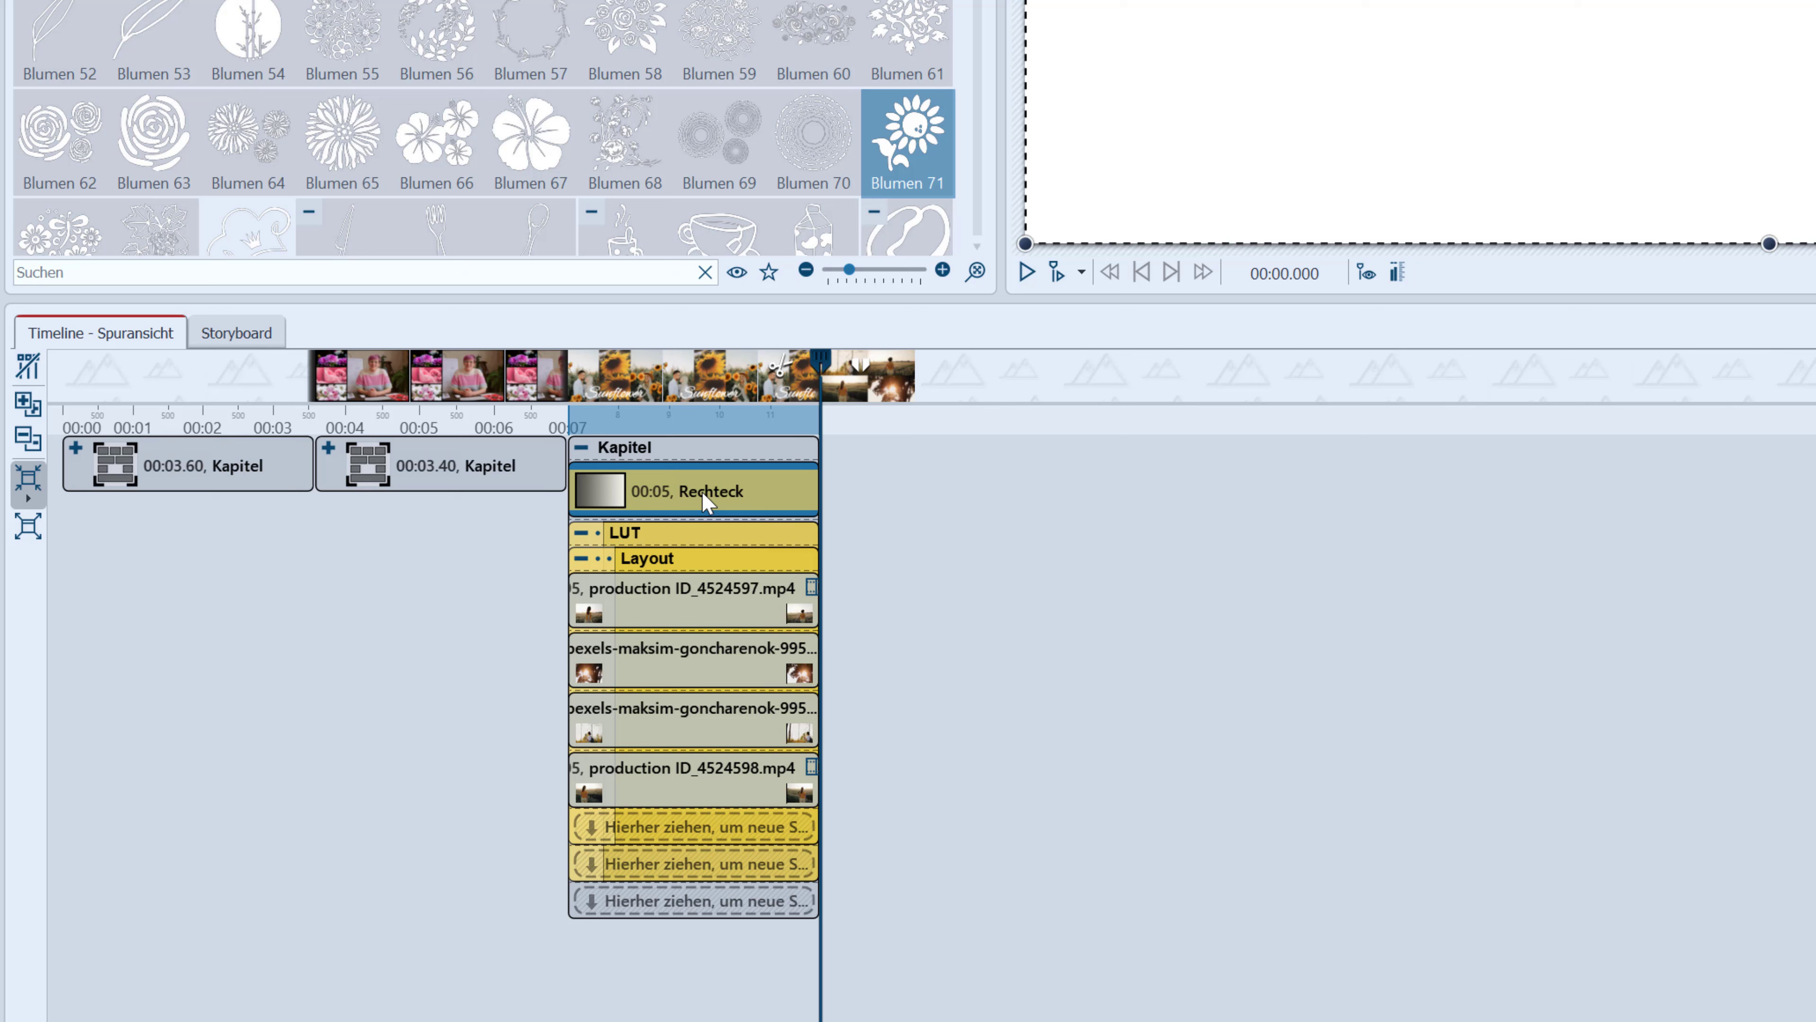
left_click(647, 569)
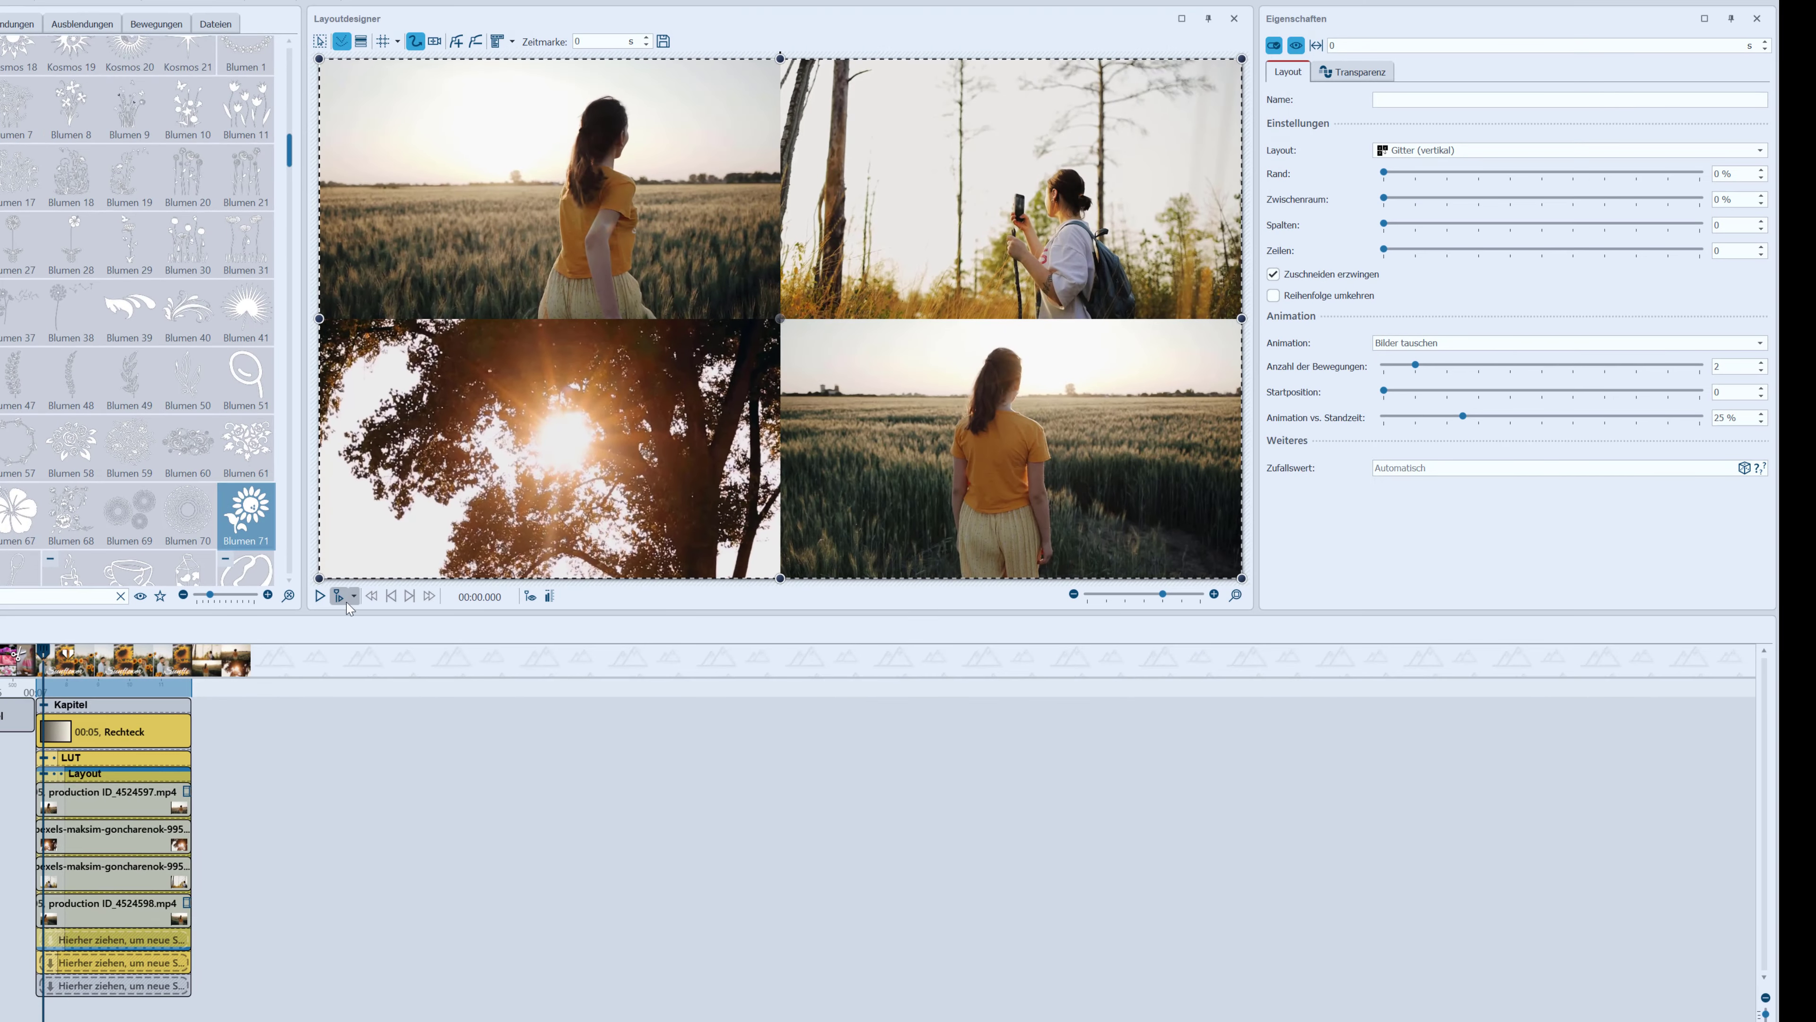
left_click(340, 598)
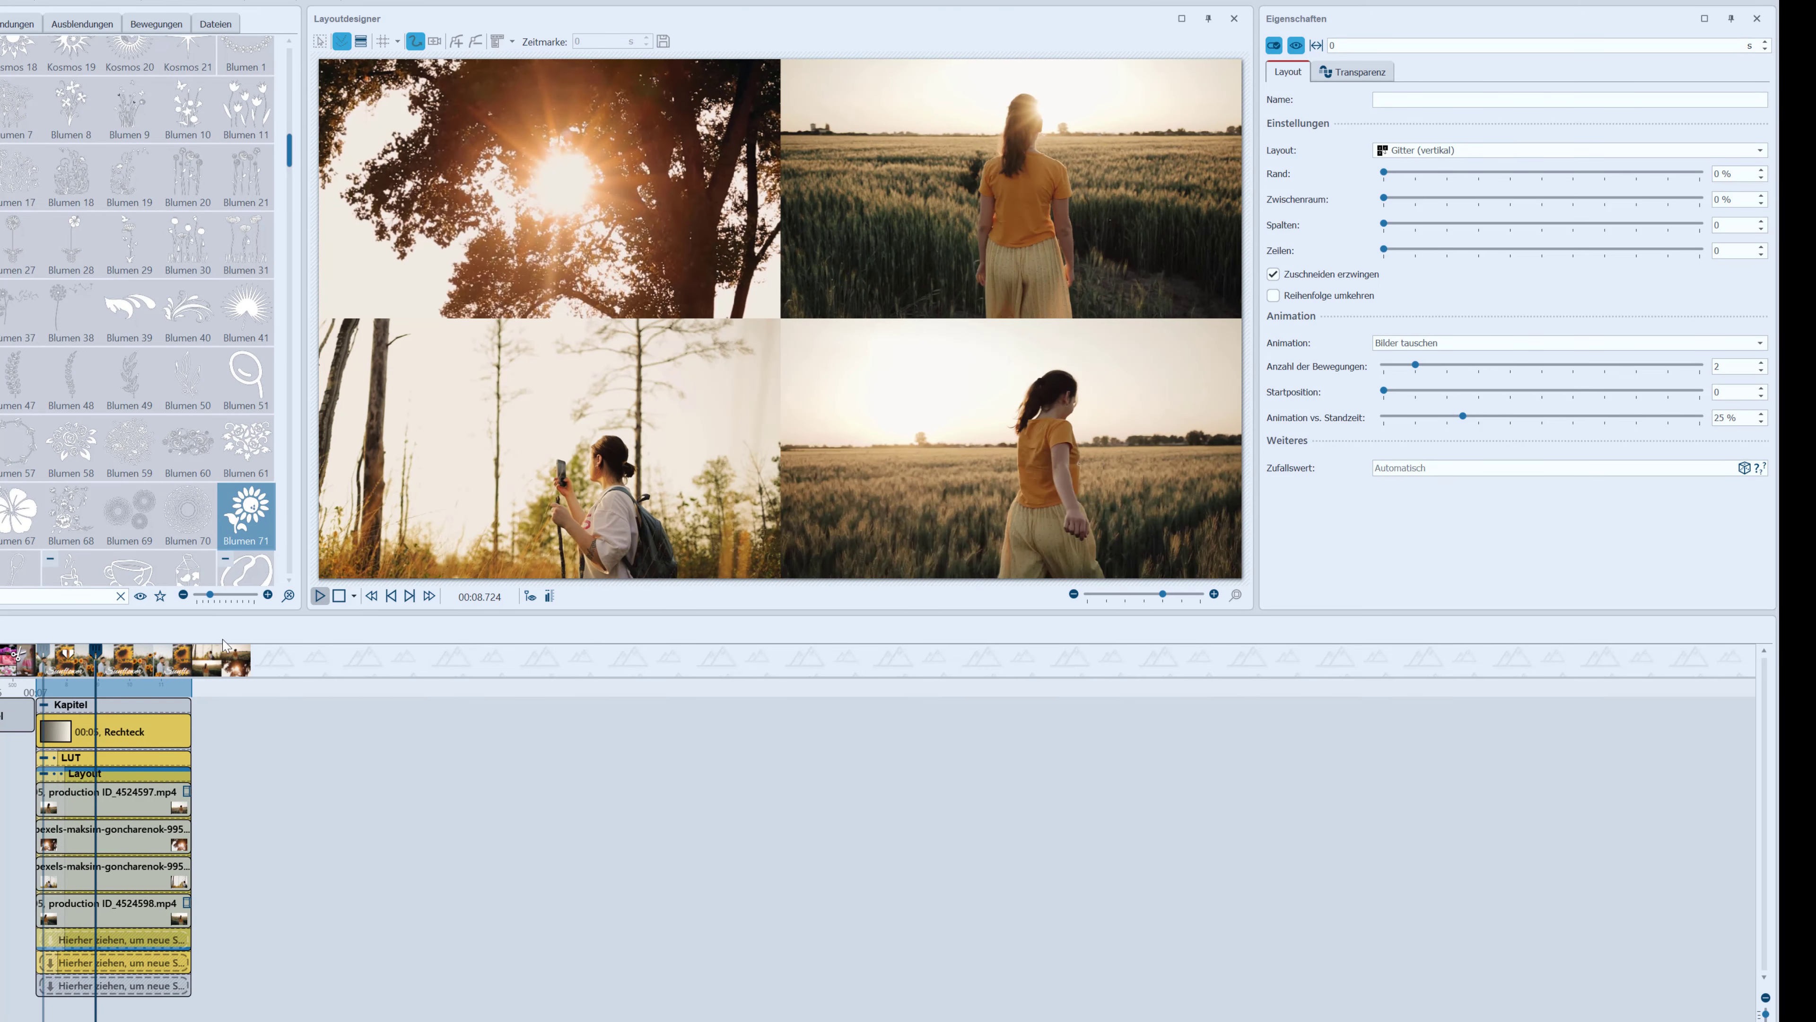
left_click(62, 686)
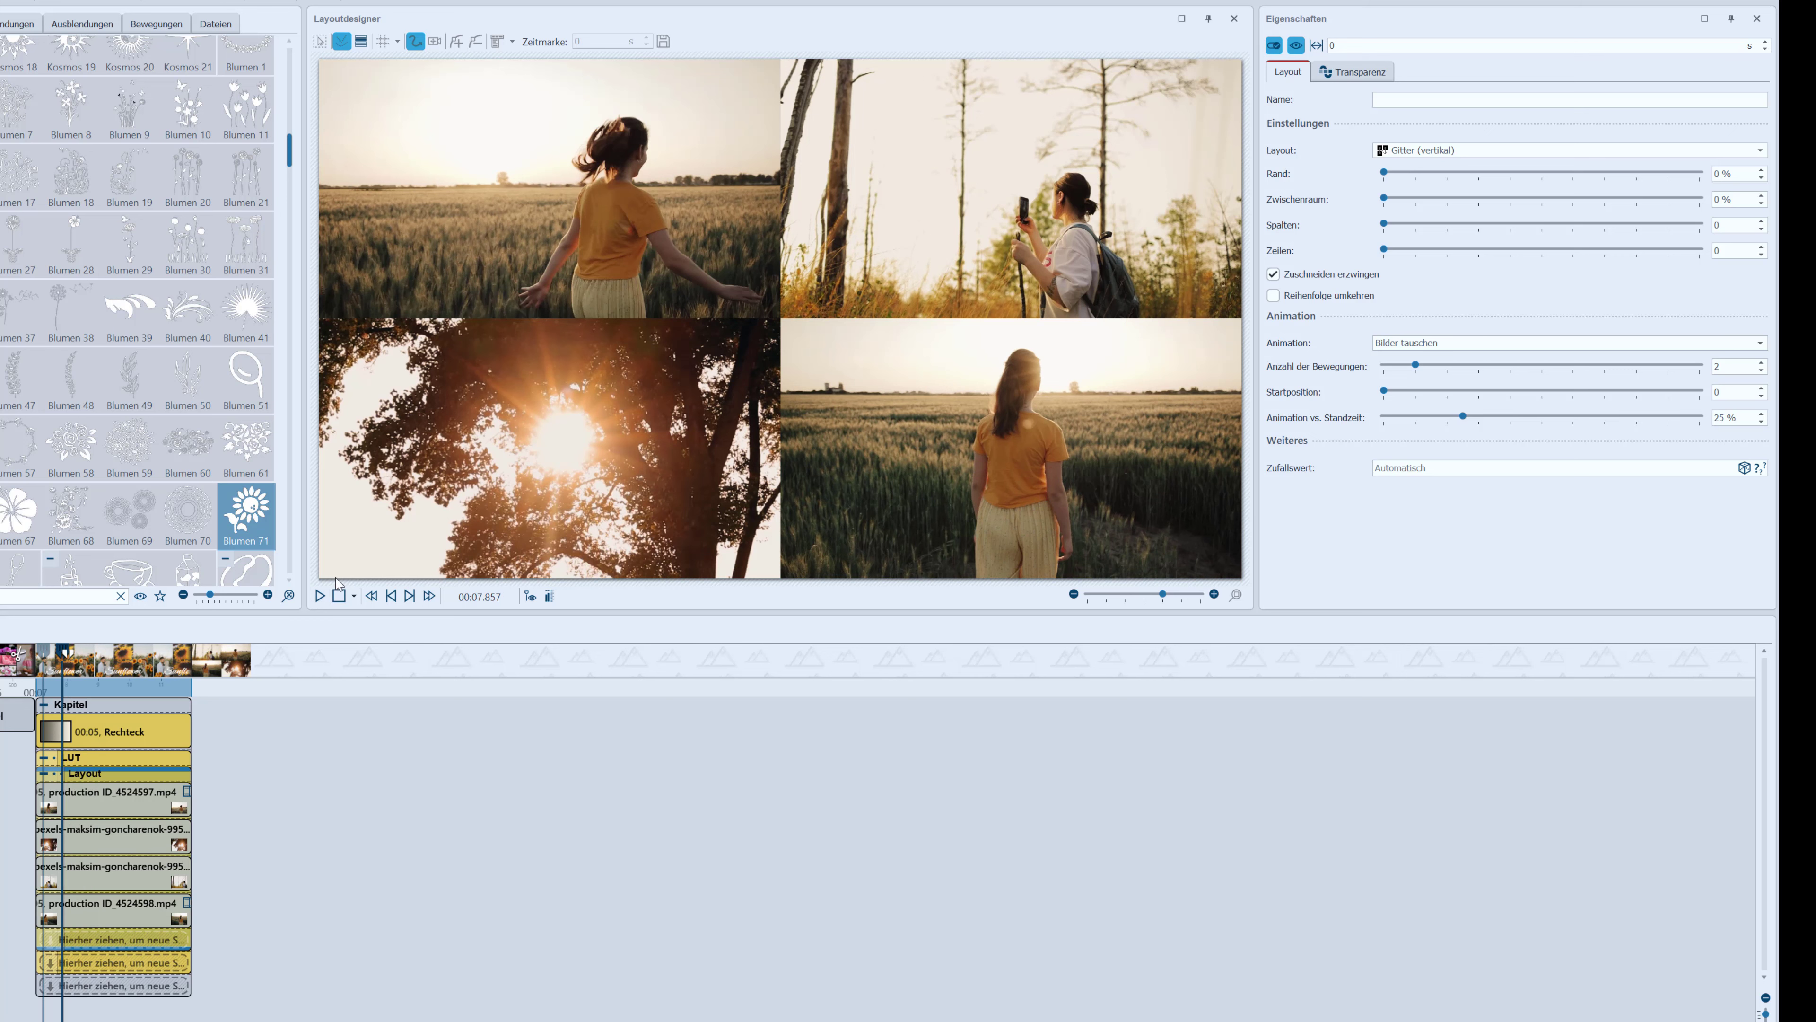
left_click(319, 596)
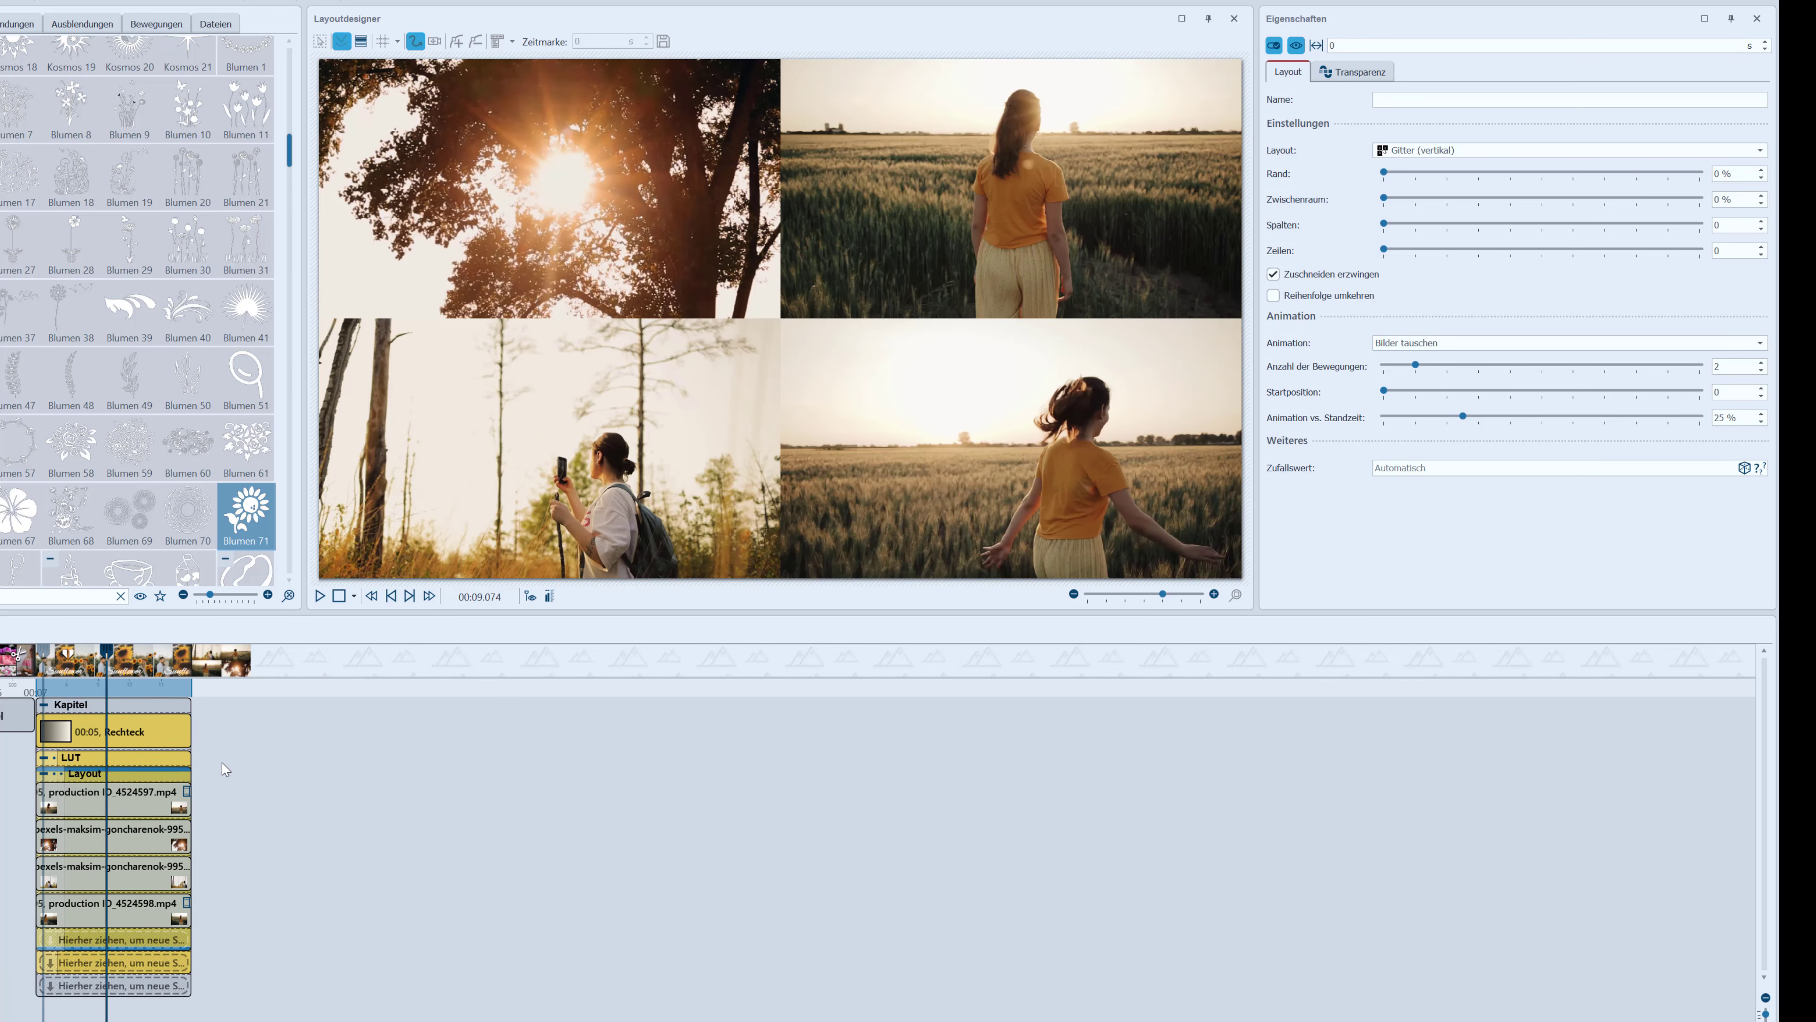
left_click(136, 731)
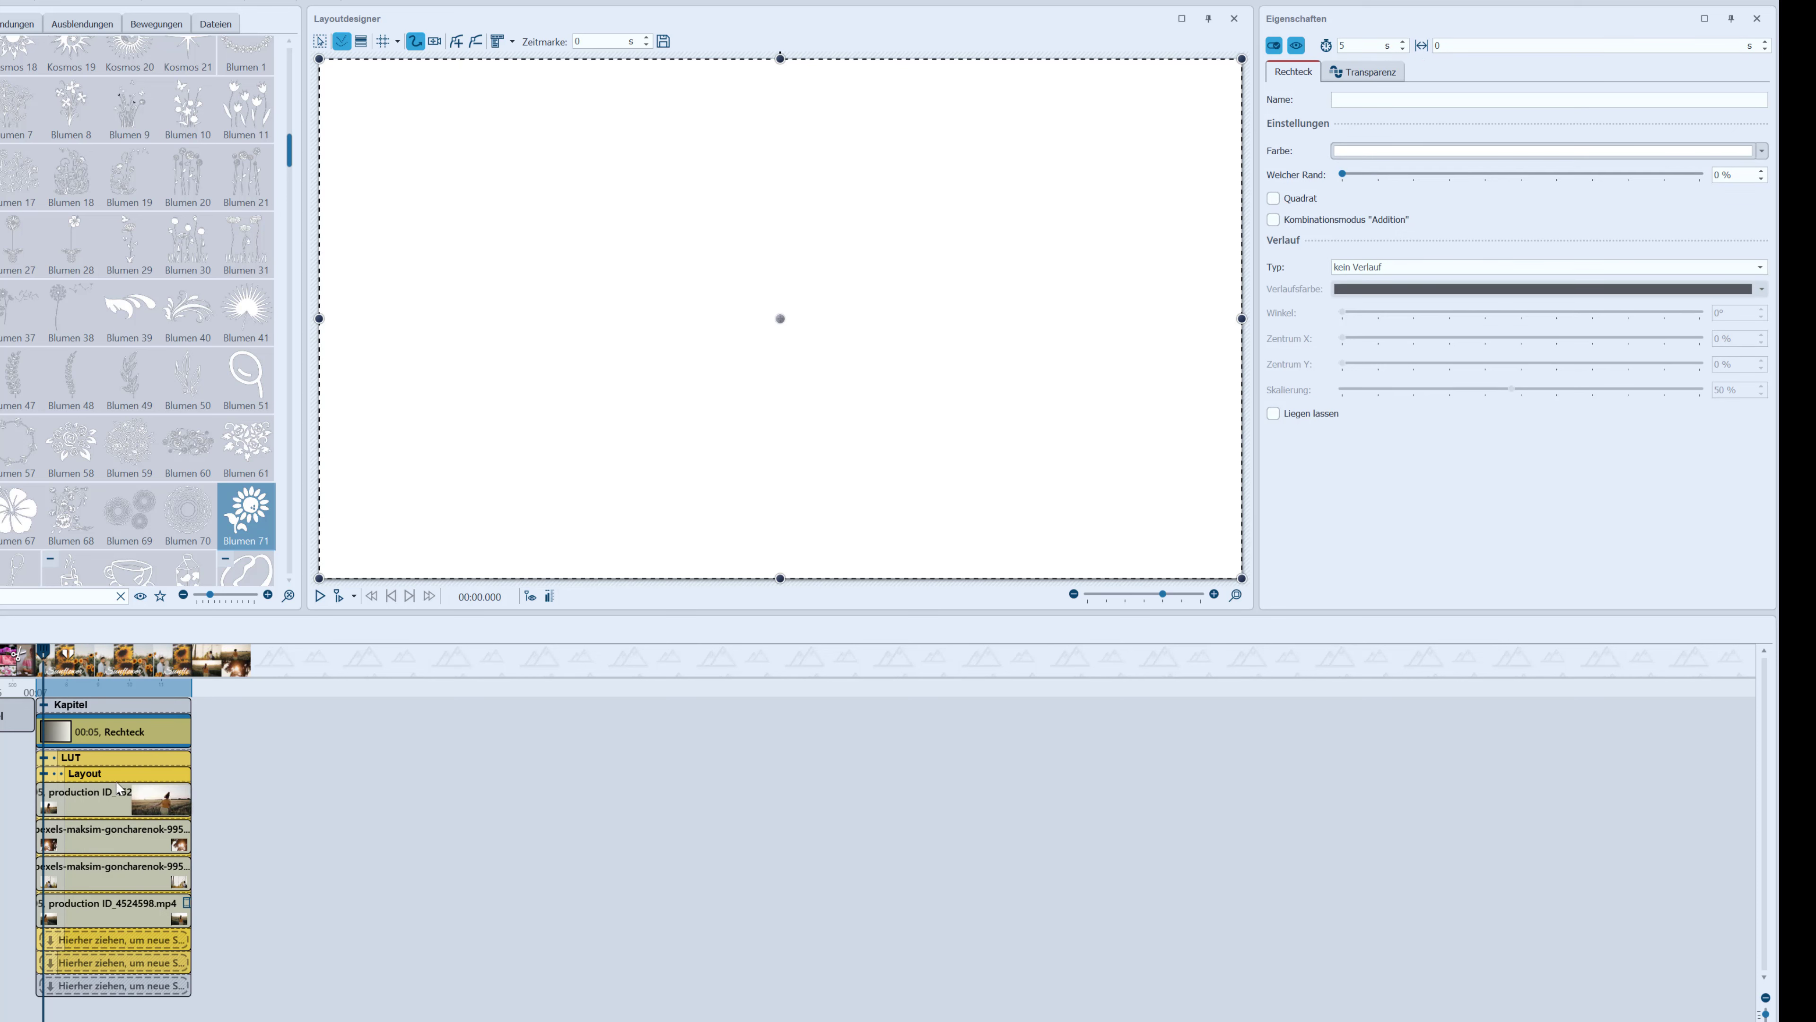
left_click(65, 757)
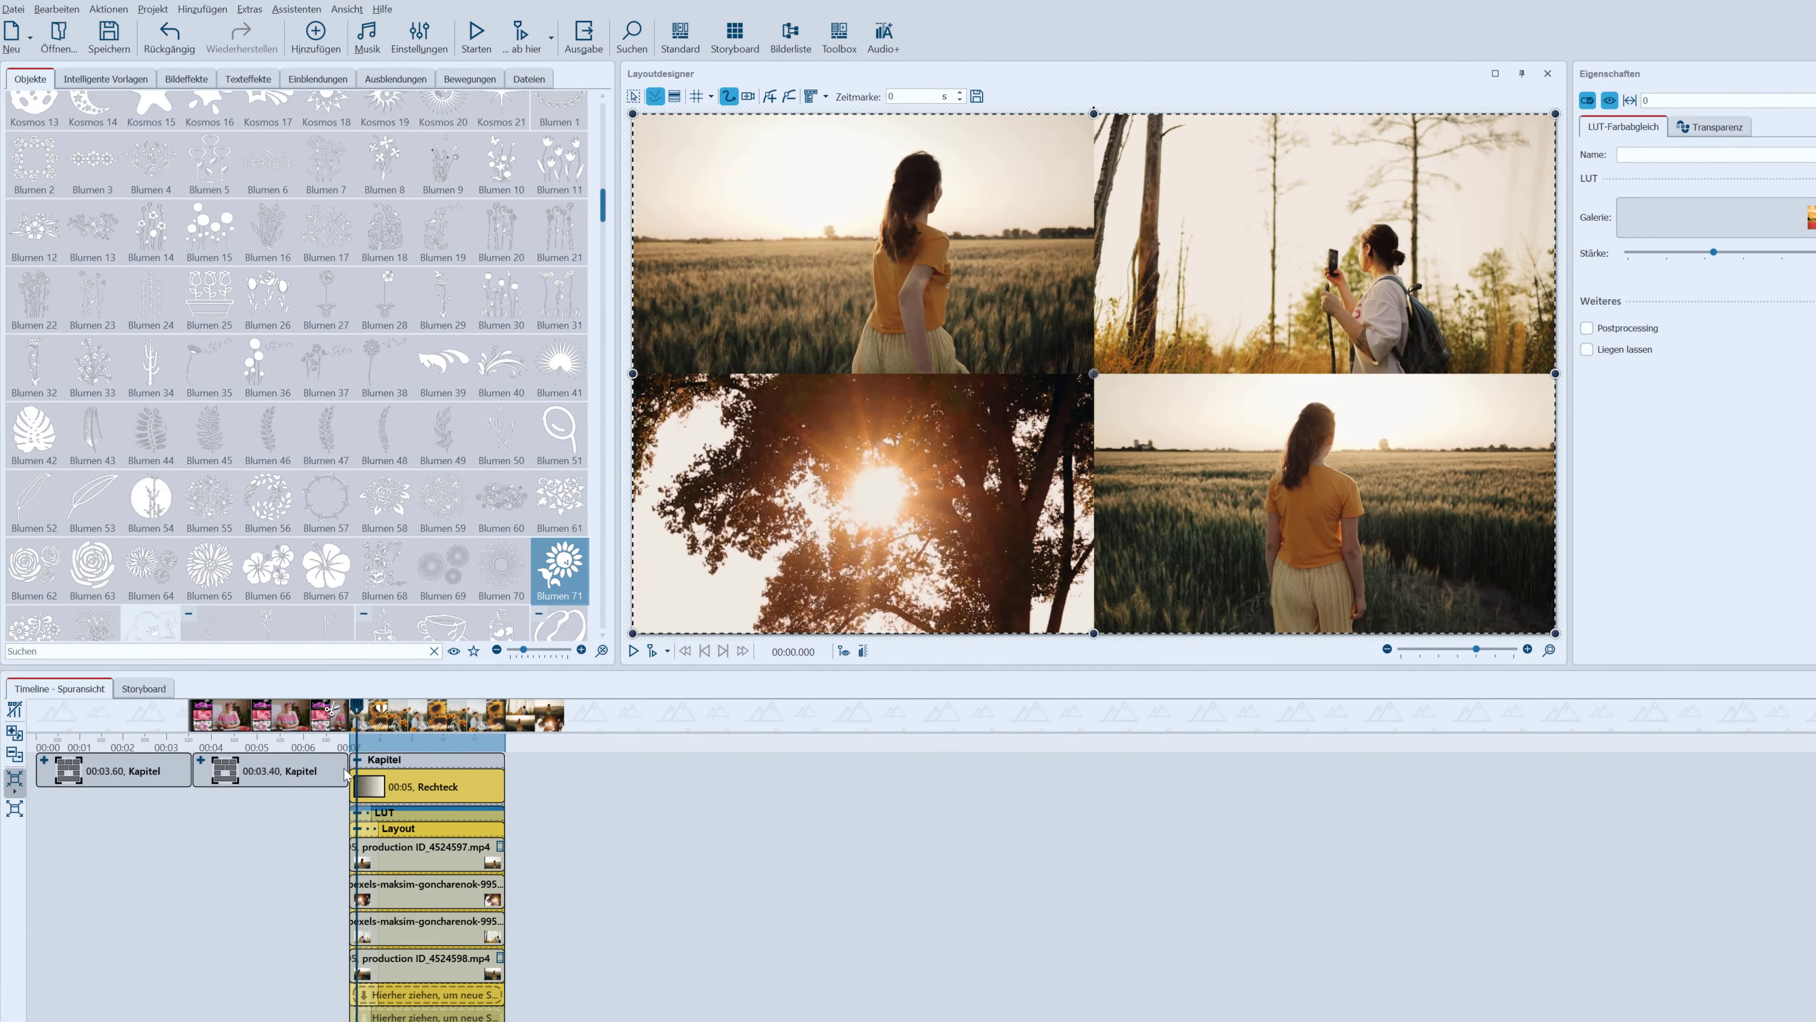
Collapse the 5 s chapter, add a new Kapitel at the end of the timeline and insert a Rechteck into it
left_click(44, 704)
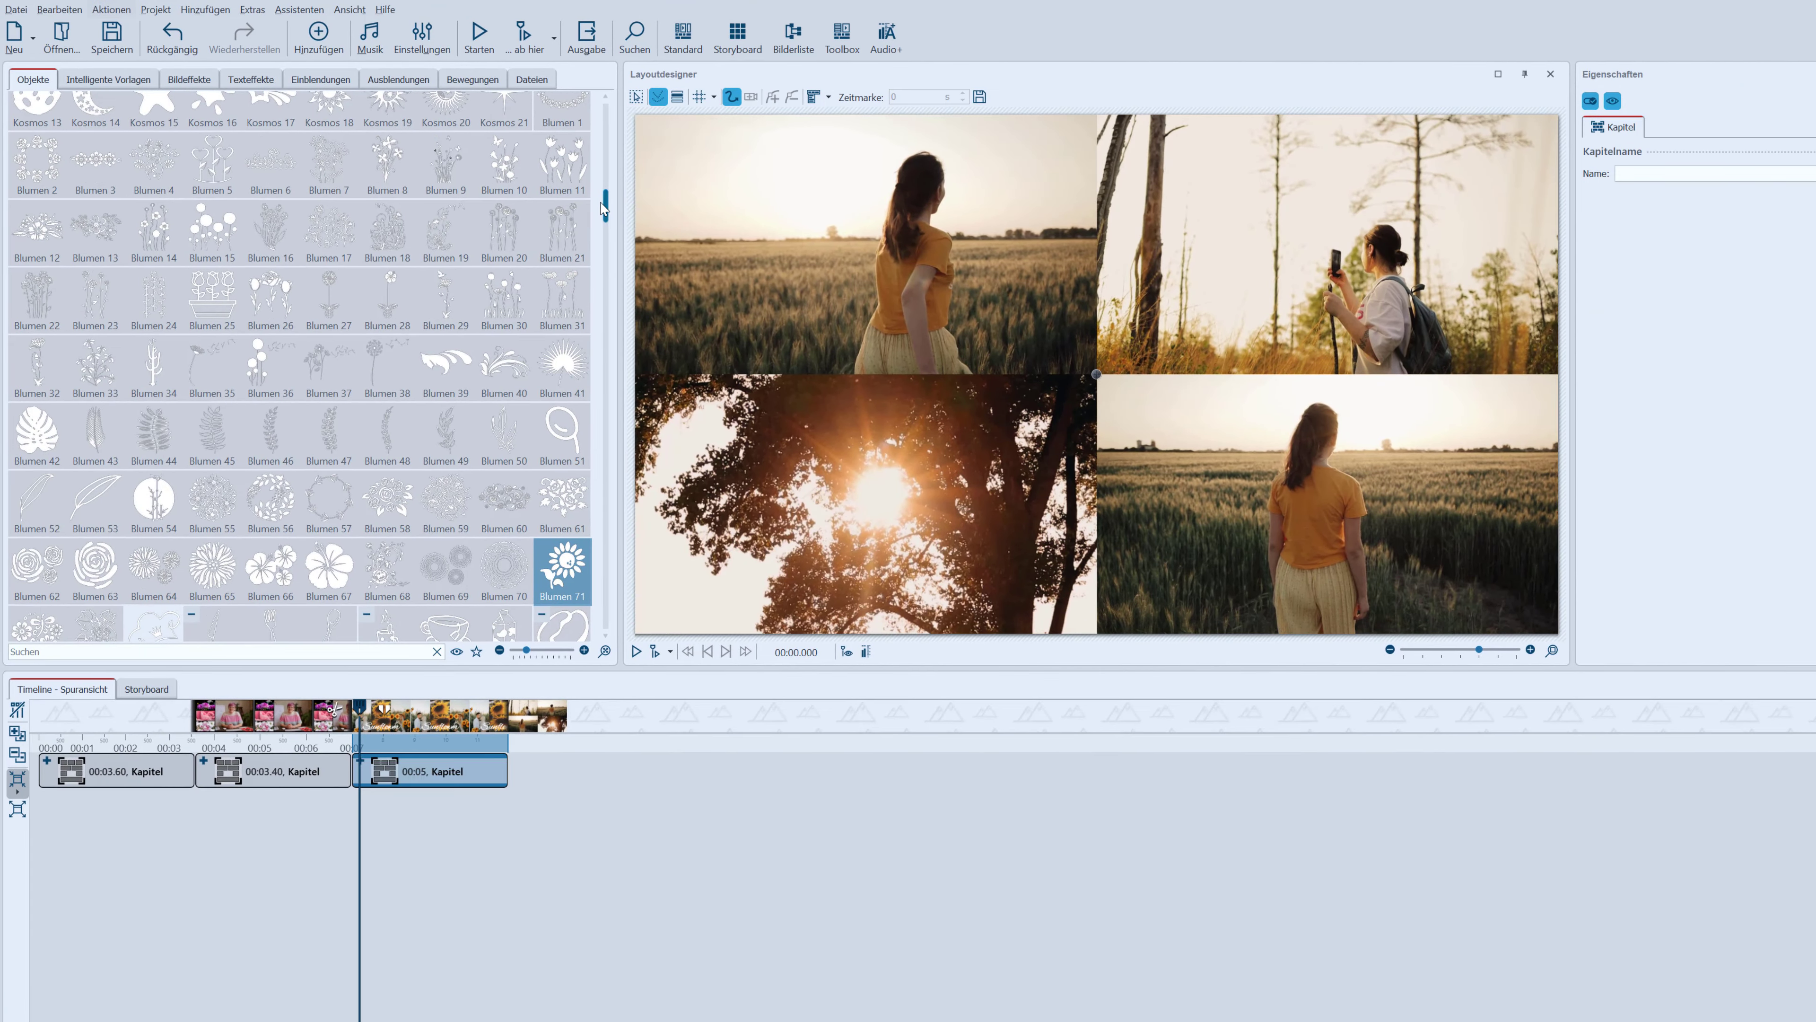
left_click_drag(606, 166, 606, 121)
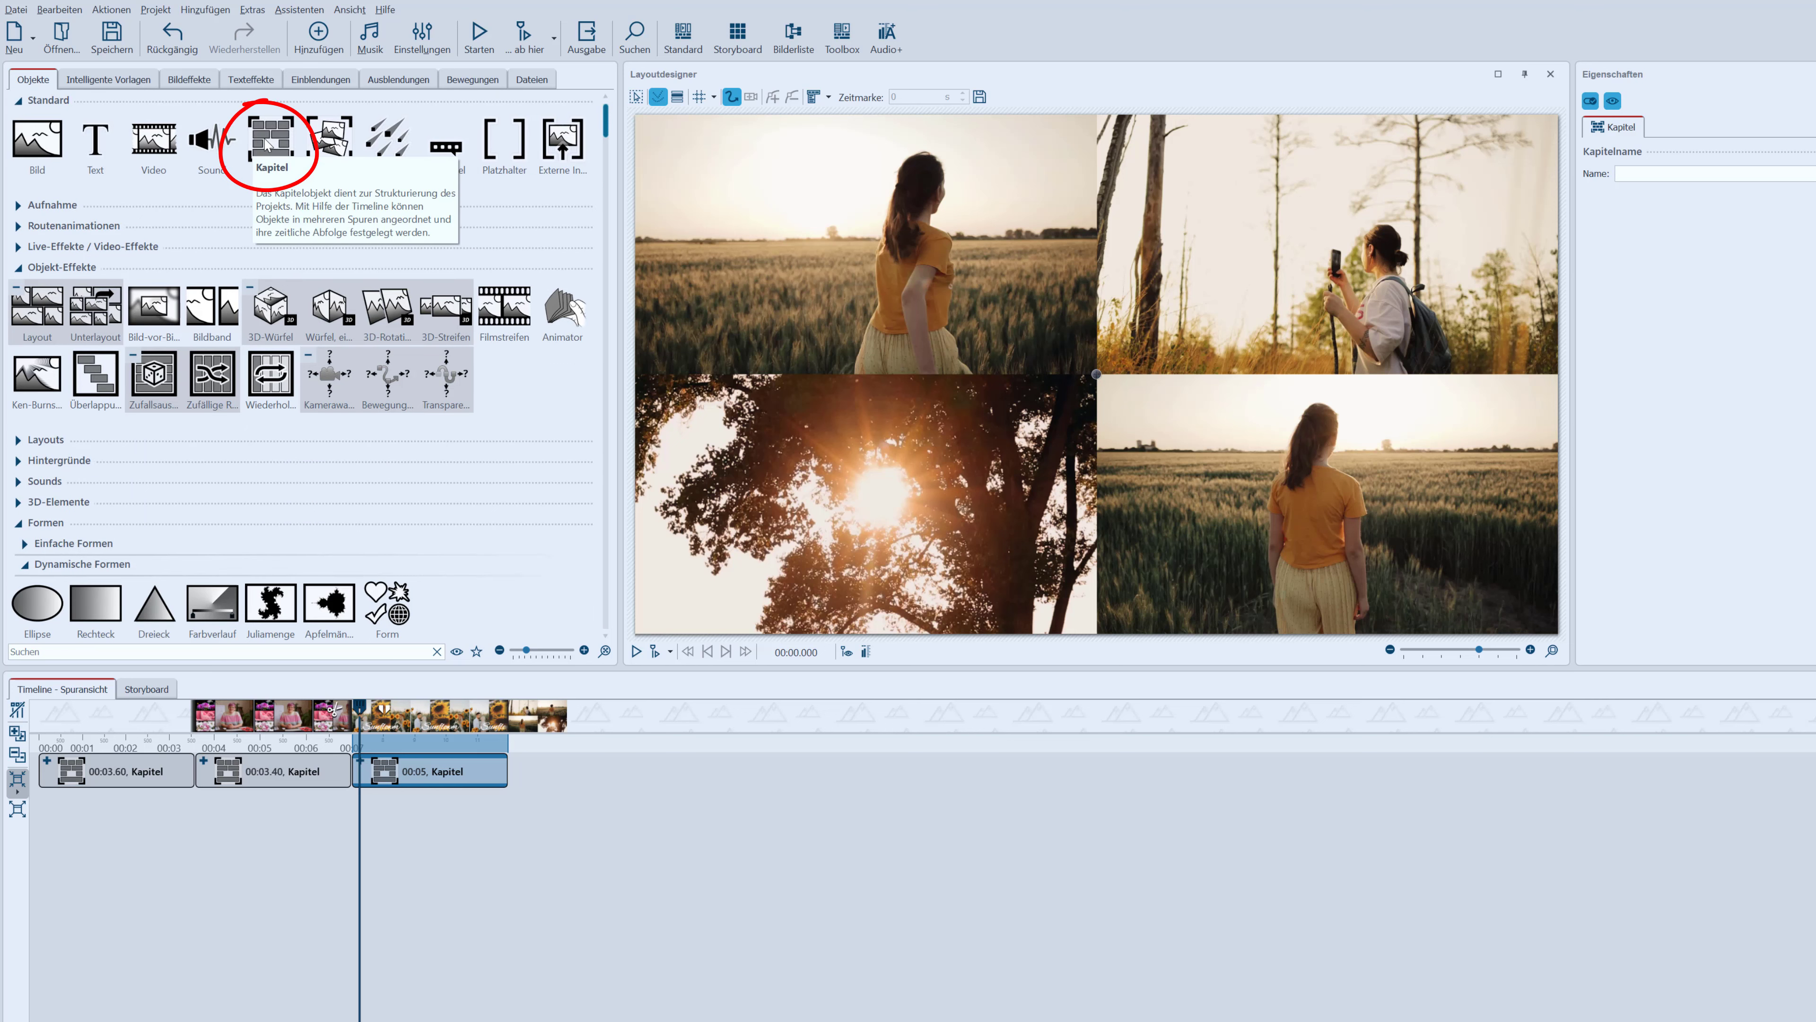
left_click_drag(717, 846, 647, 826)
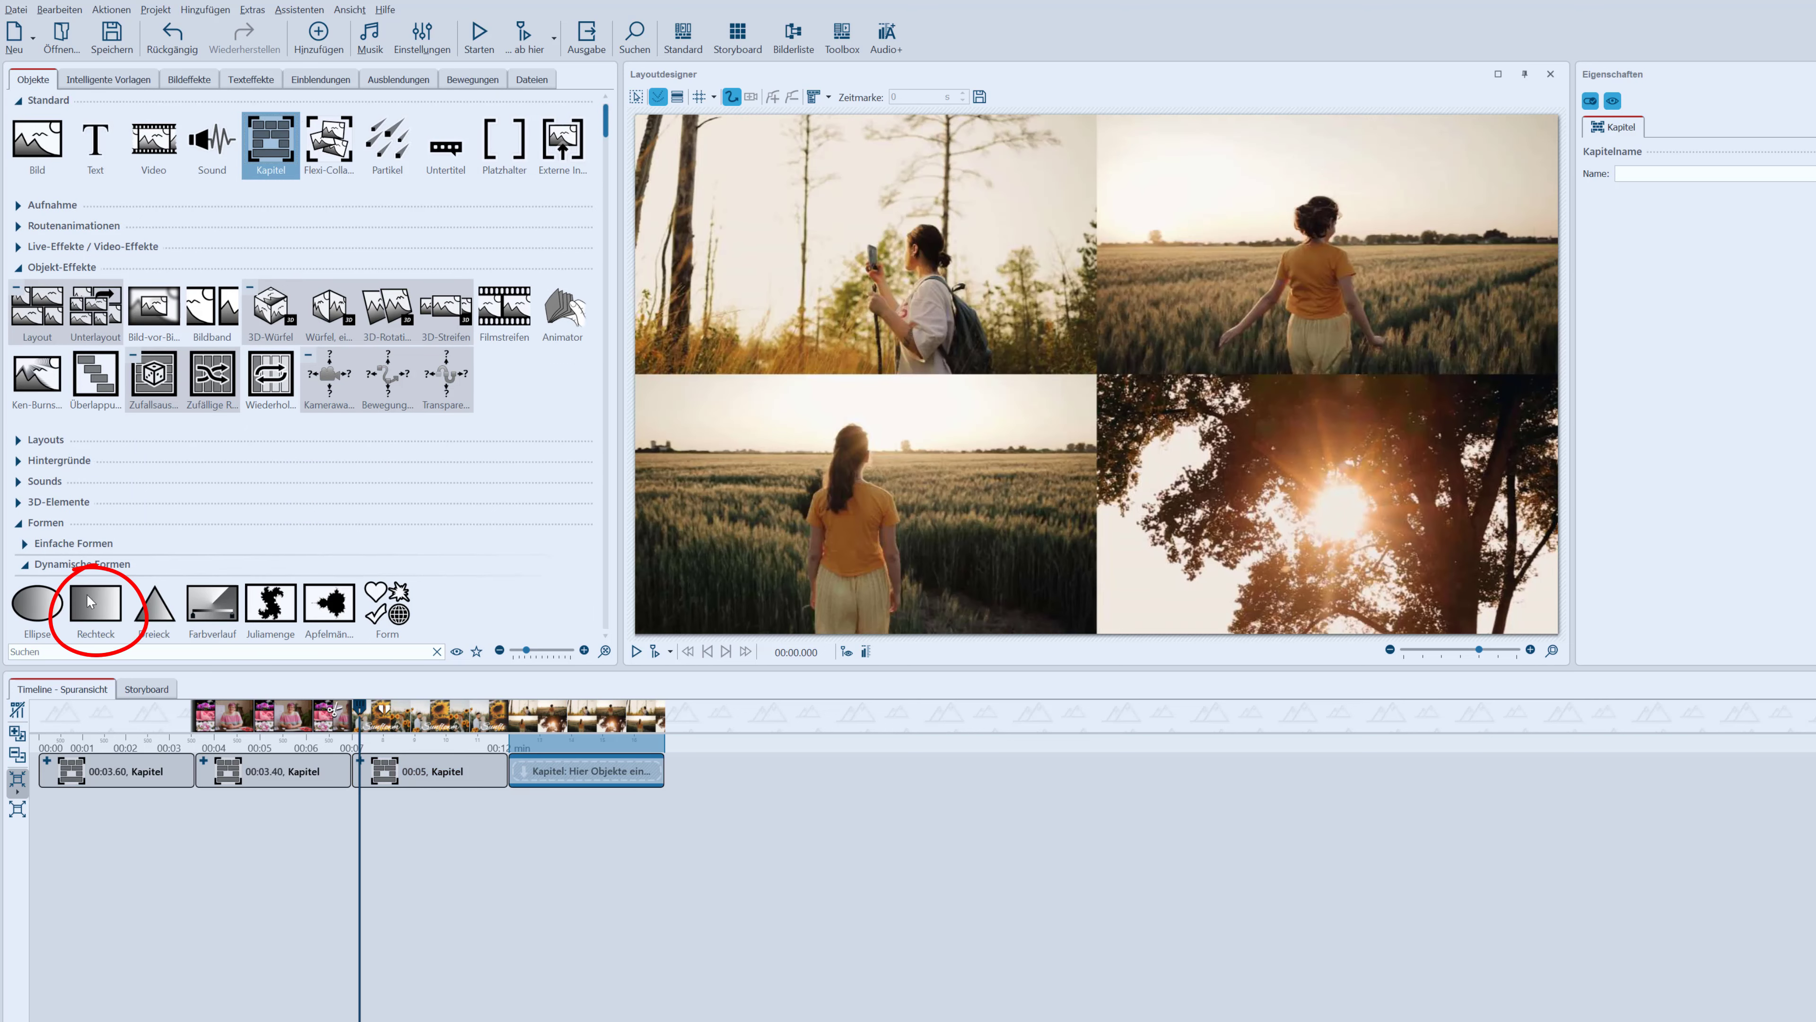
left_click_drag(89, 614, 568, 770)
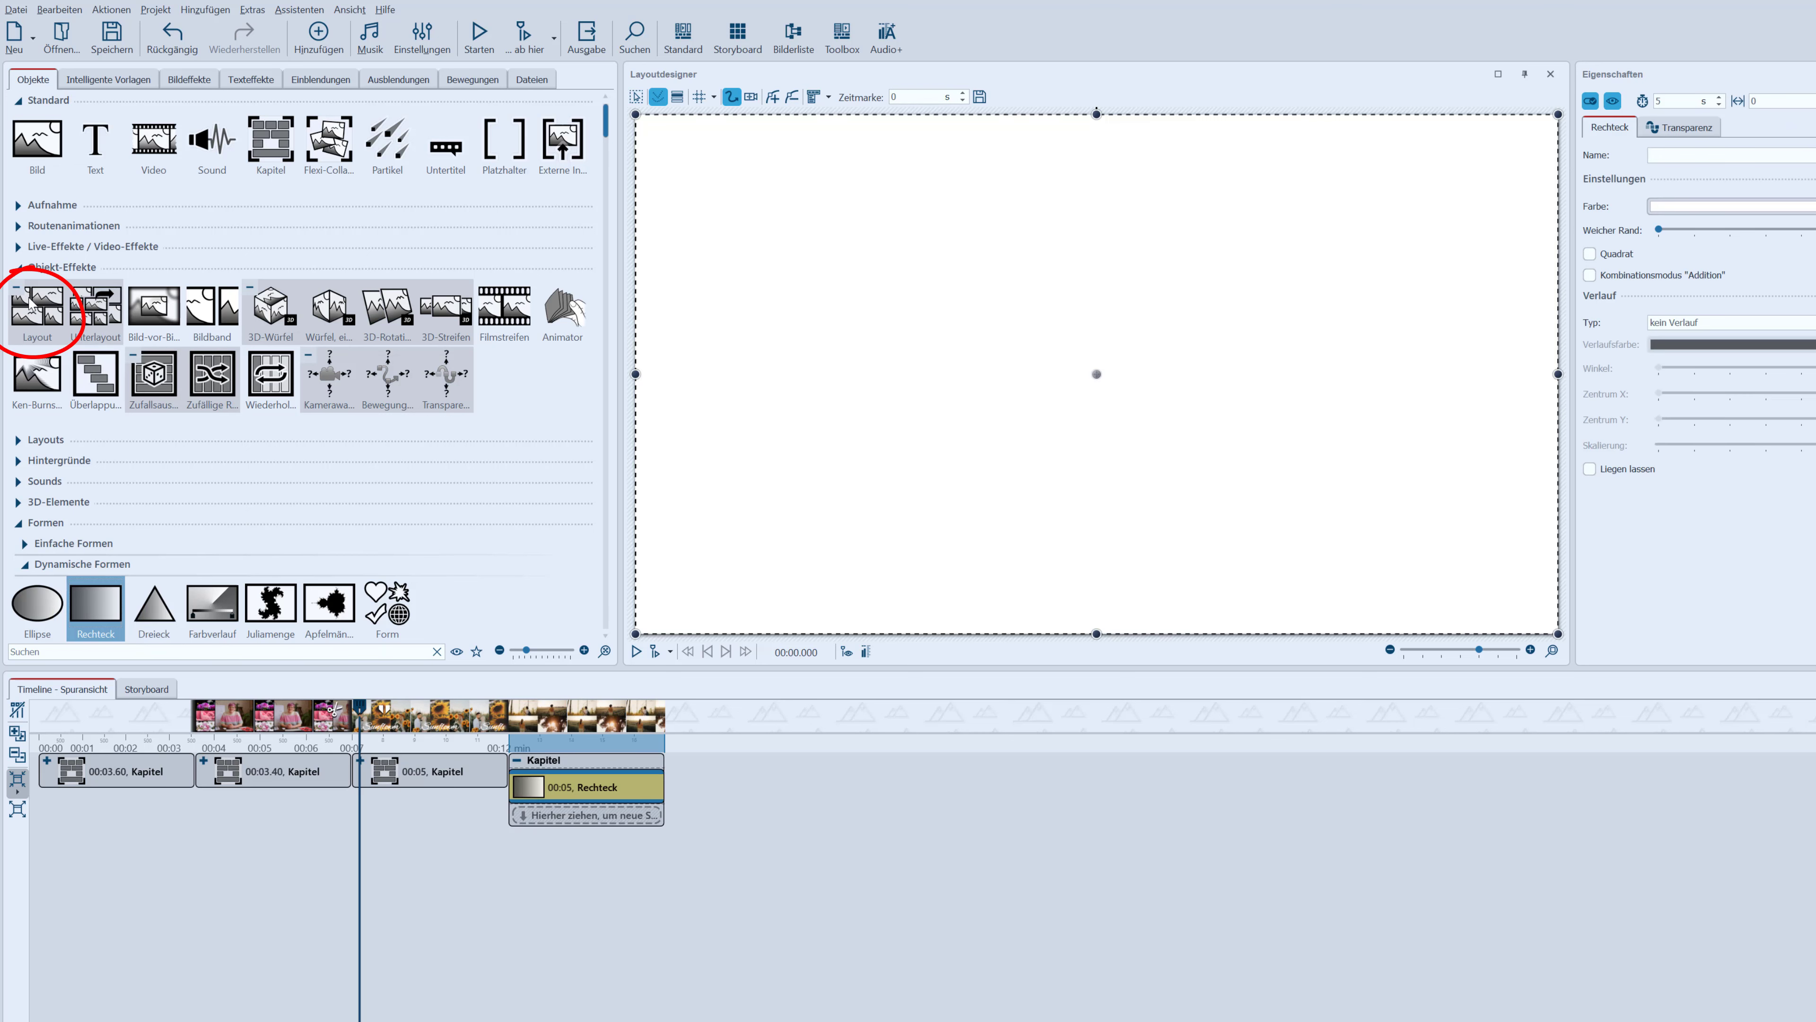
Insert a Layout below the Rechteck and fill it with the videos 9953265, 9953266, production ID_4524597 and production ID_4524598
mouse_move(30, 304)
left_mouse_down()
mouse_move(36, 335)
mouse_move(86, 374)
mouse_move(212, 377)
mouse_move(358, 500)
mouse_move(558, 736)
mouse_move(547, 823)
left_mouse_up()
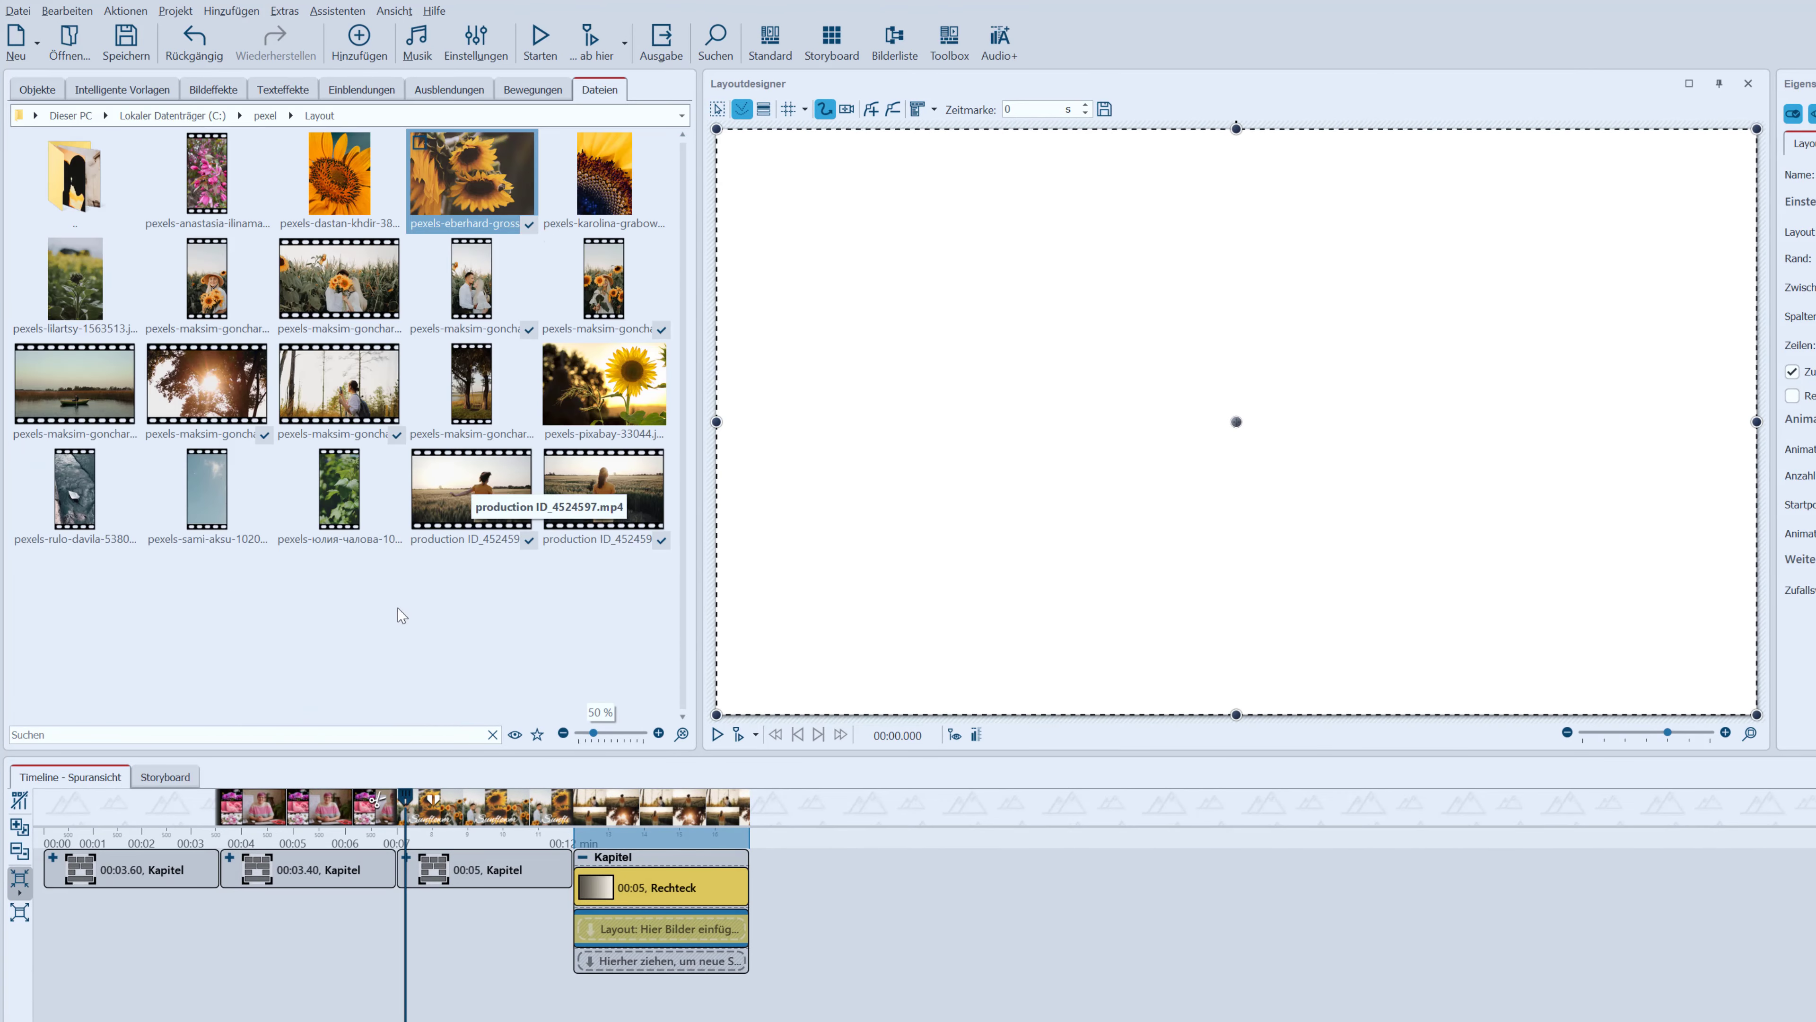
left_click(304, 379)
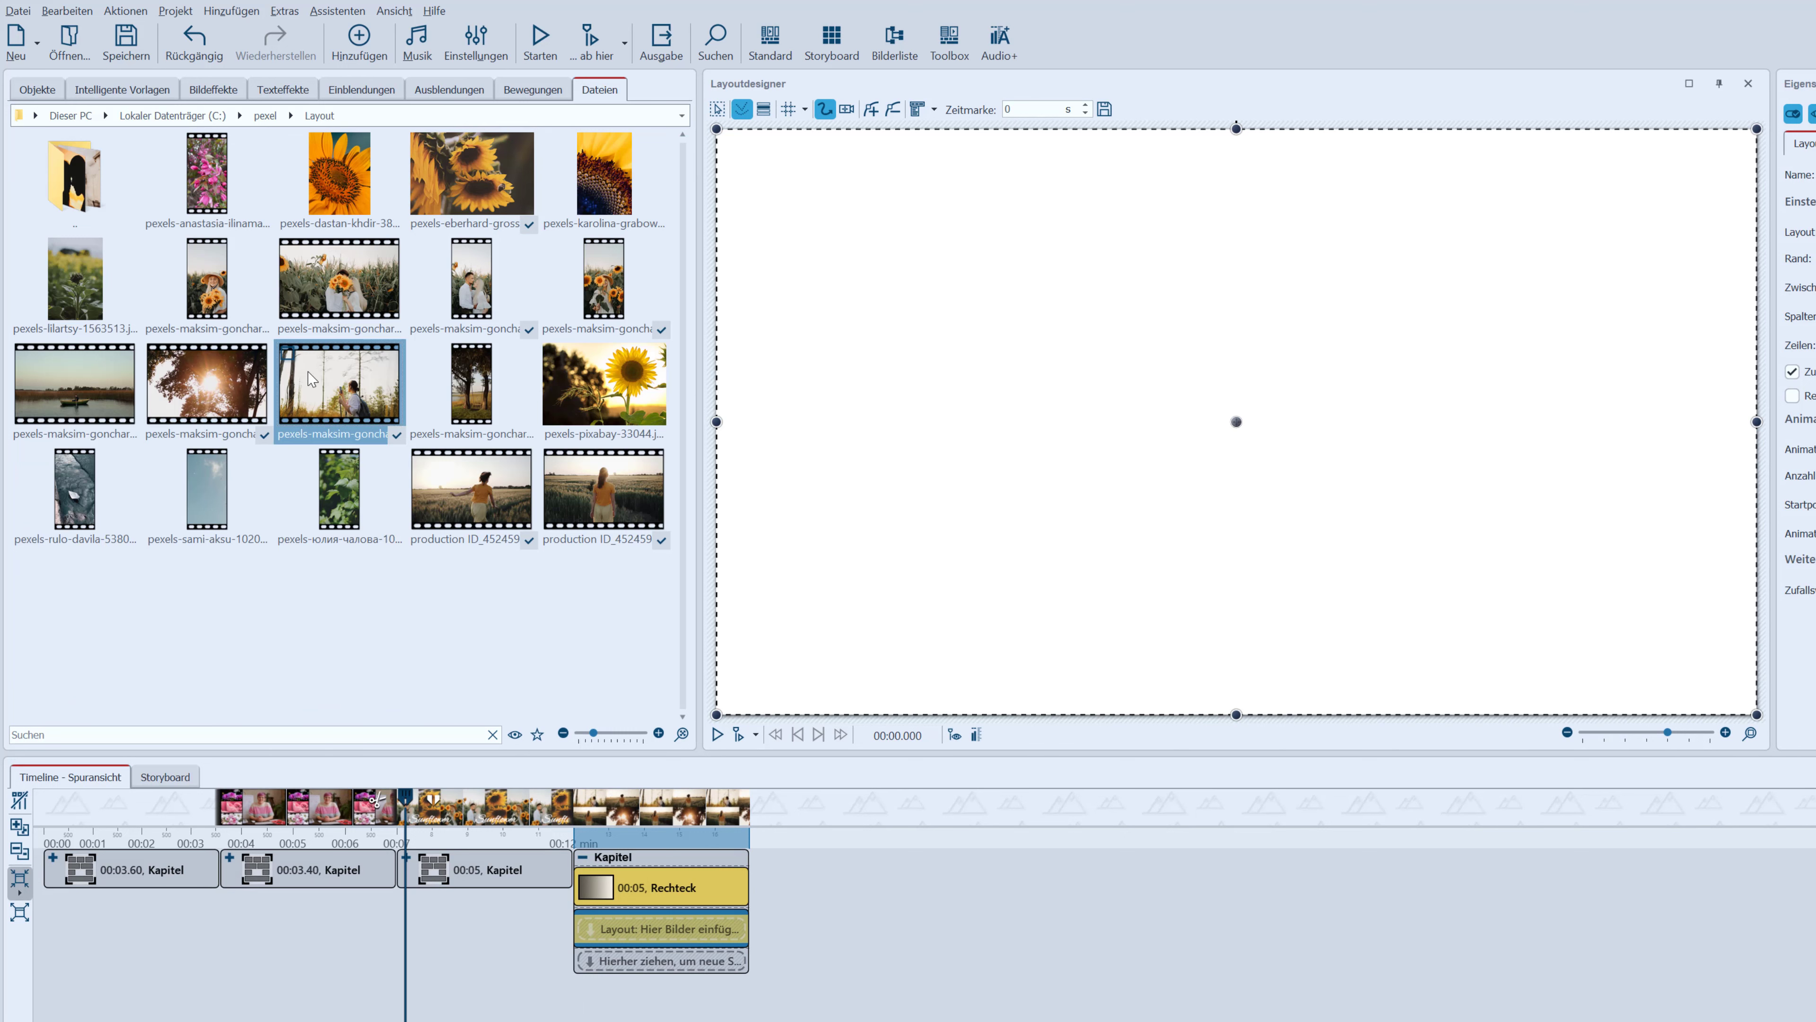
left_click(471, 494, "ctrl")
left_click_drag(616, 514, 661, 929)
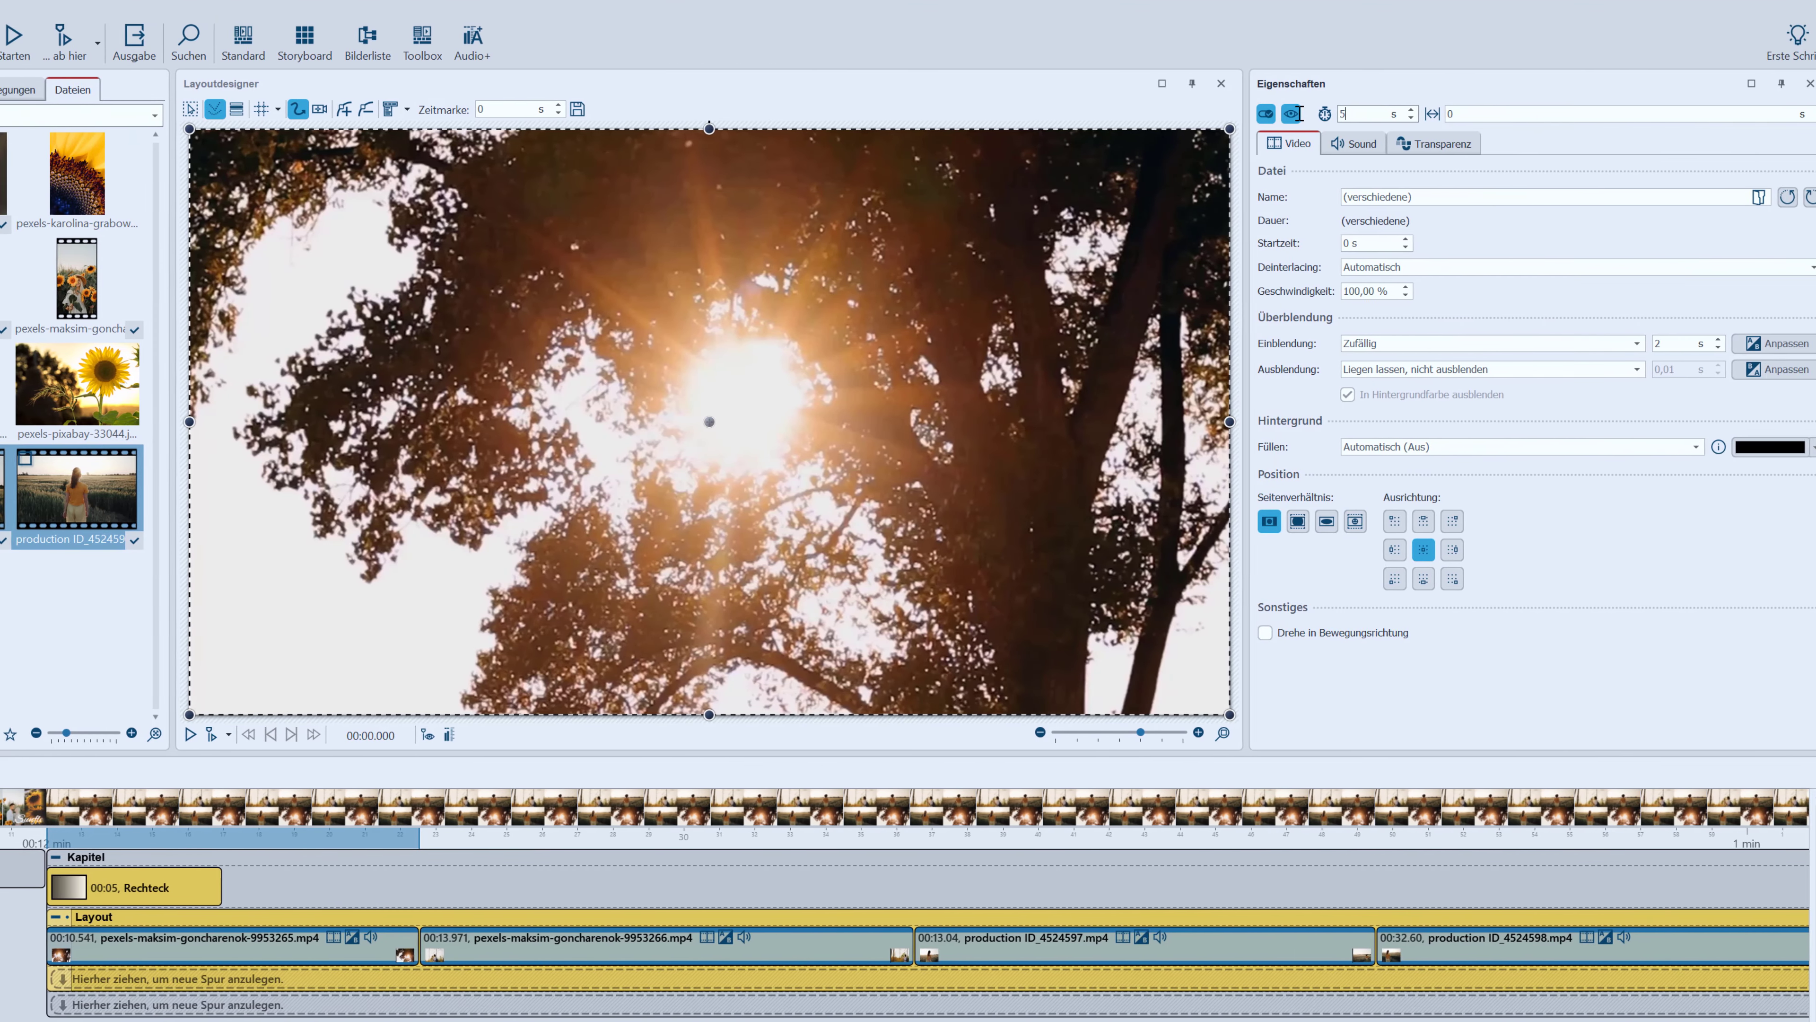
Set the duration of the four layout videos to 5 s and their Einblendung to Keine
type("5")
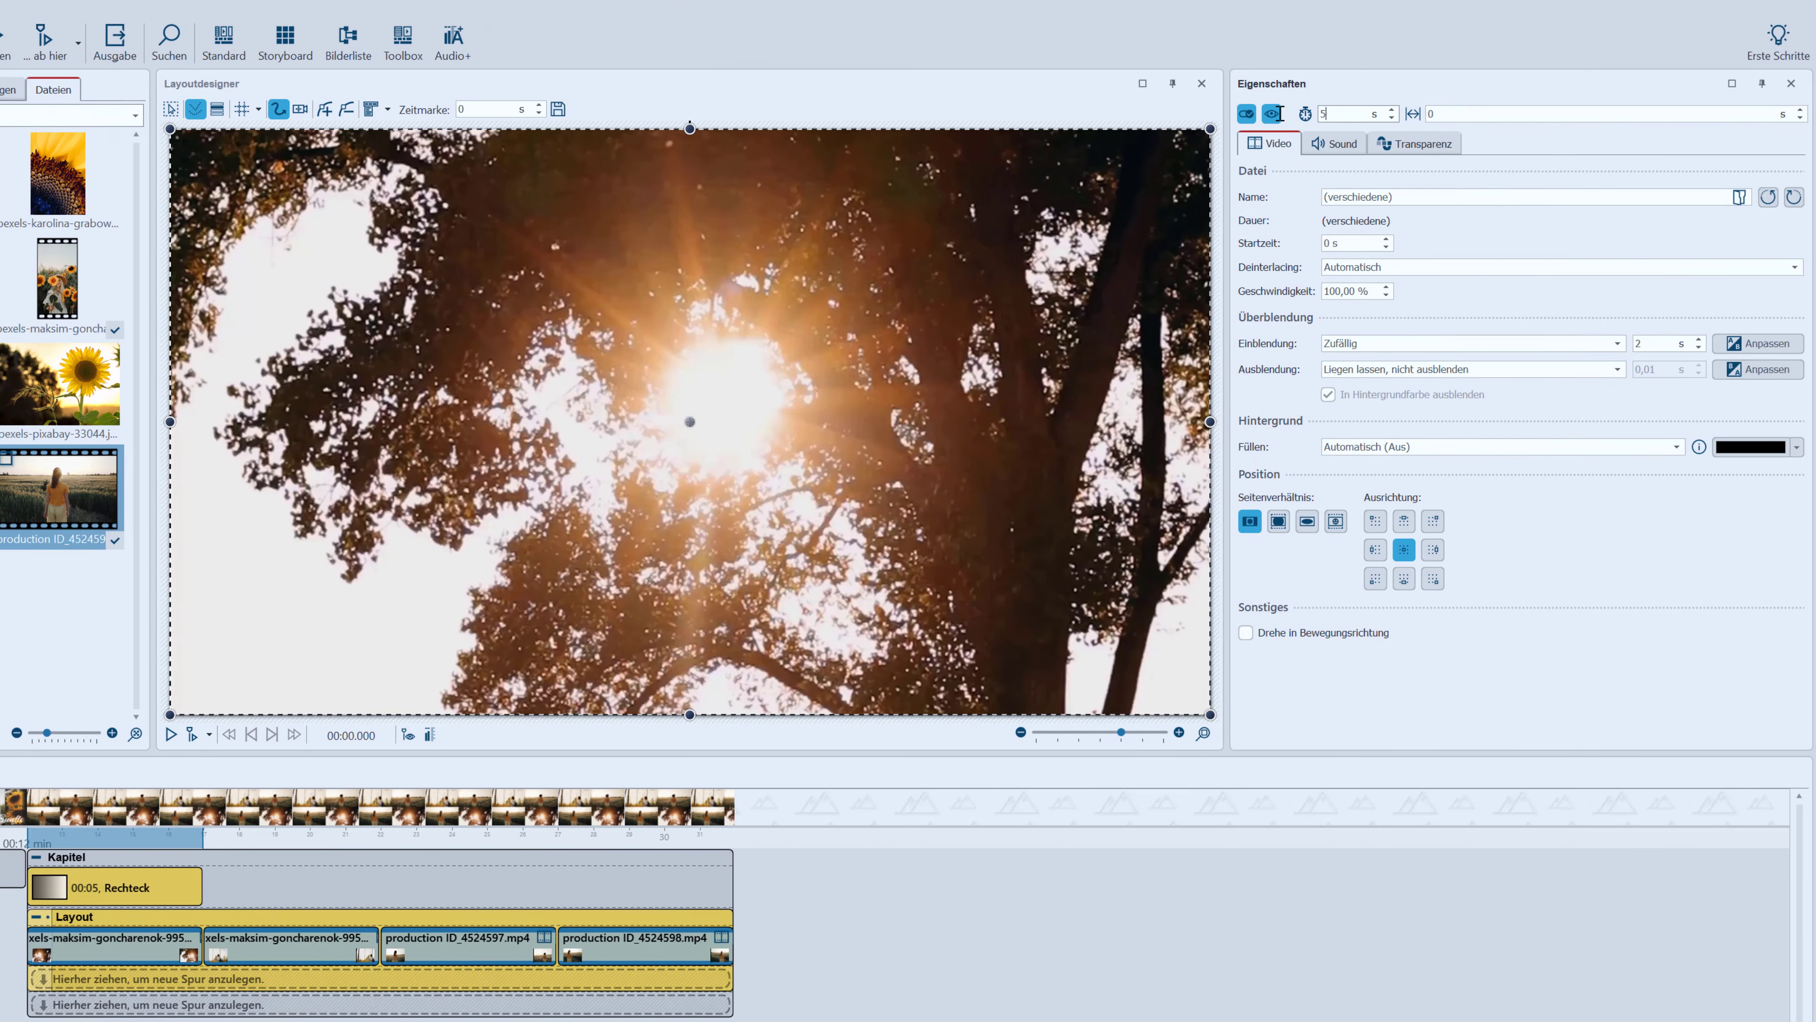
left_click(1348, 344)
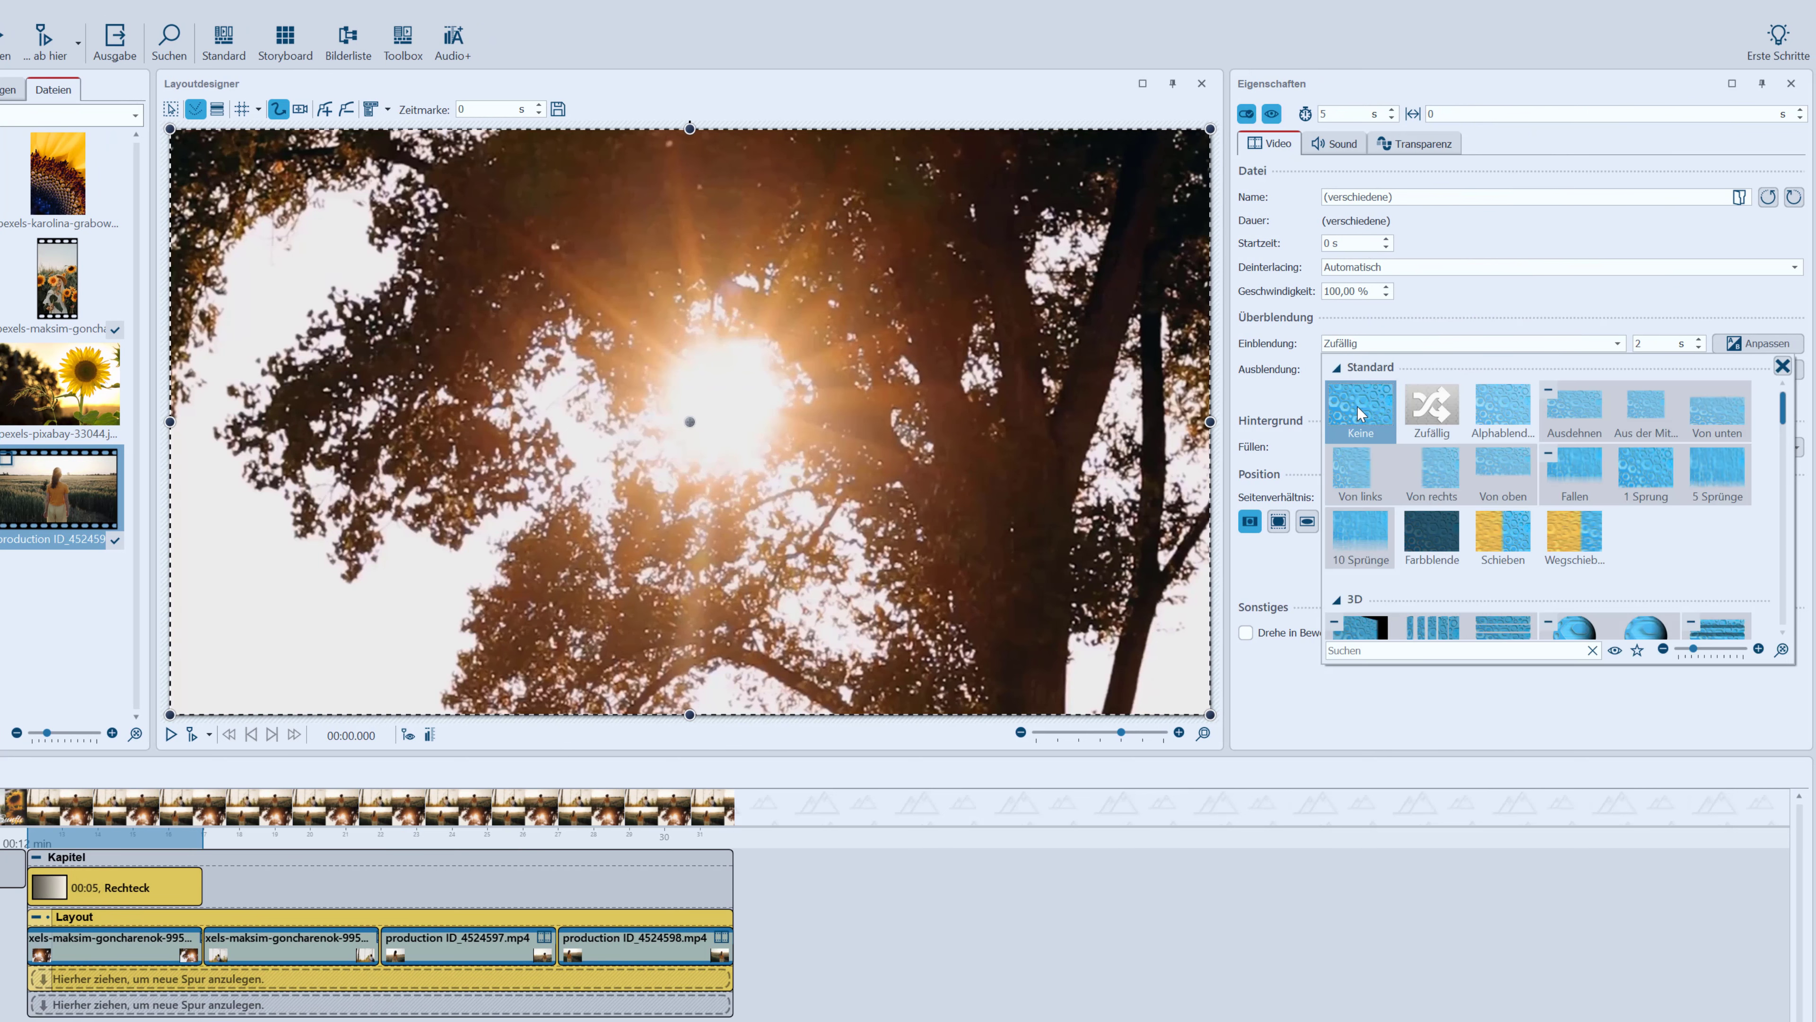
left_click(1502, 408)
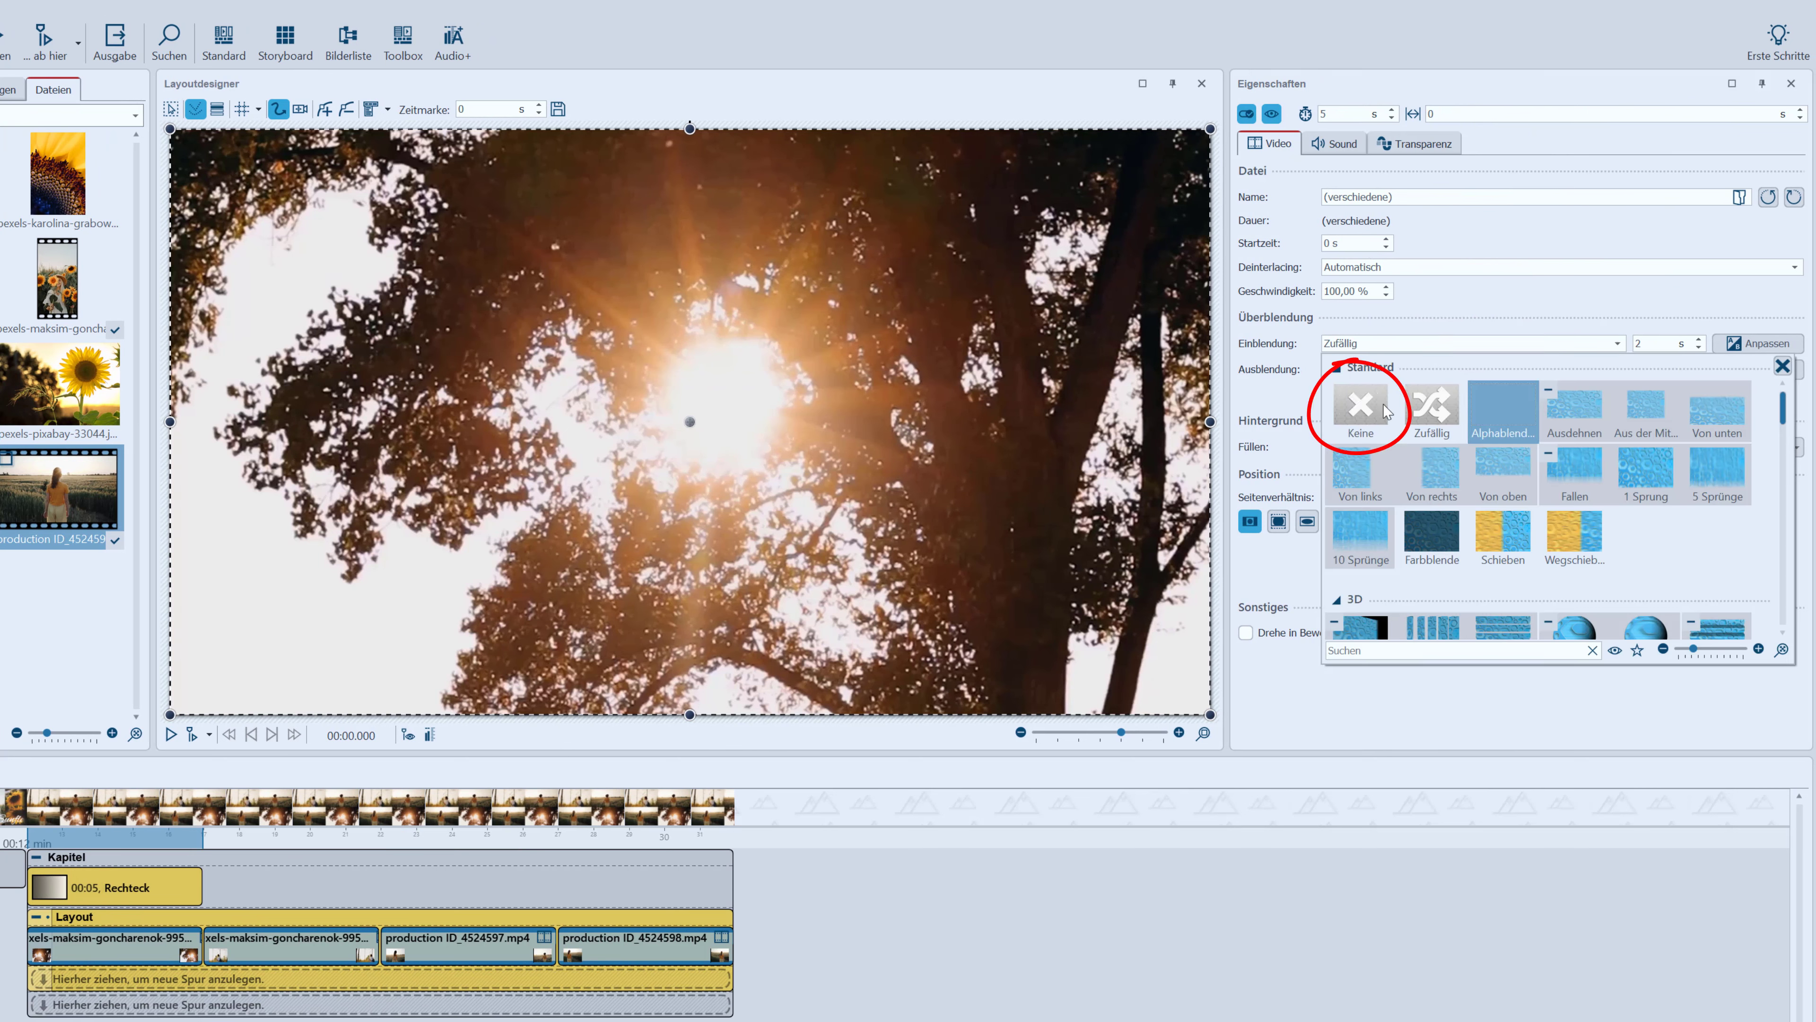
left_click(1348, 409)
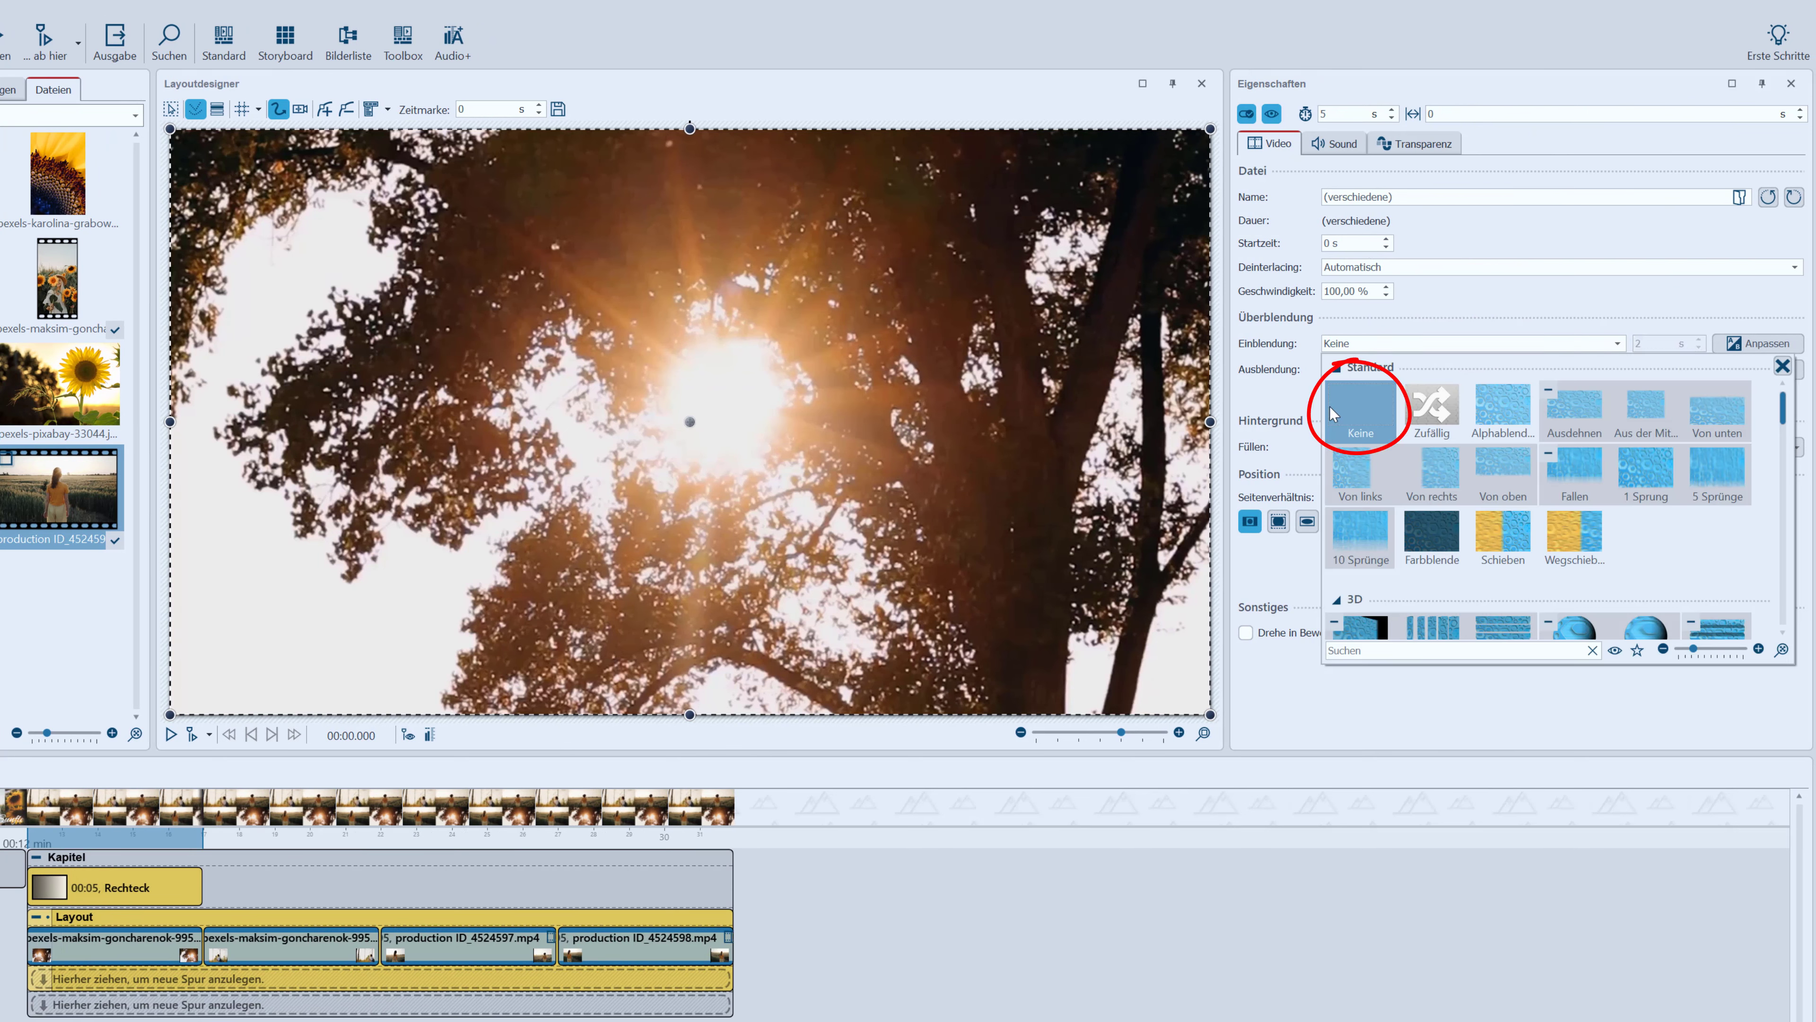
Stack the four videos on separate tracks inside the layout, with production ID_4524598 uppermost, and select the Layout object
left_click(254, 945)
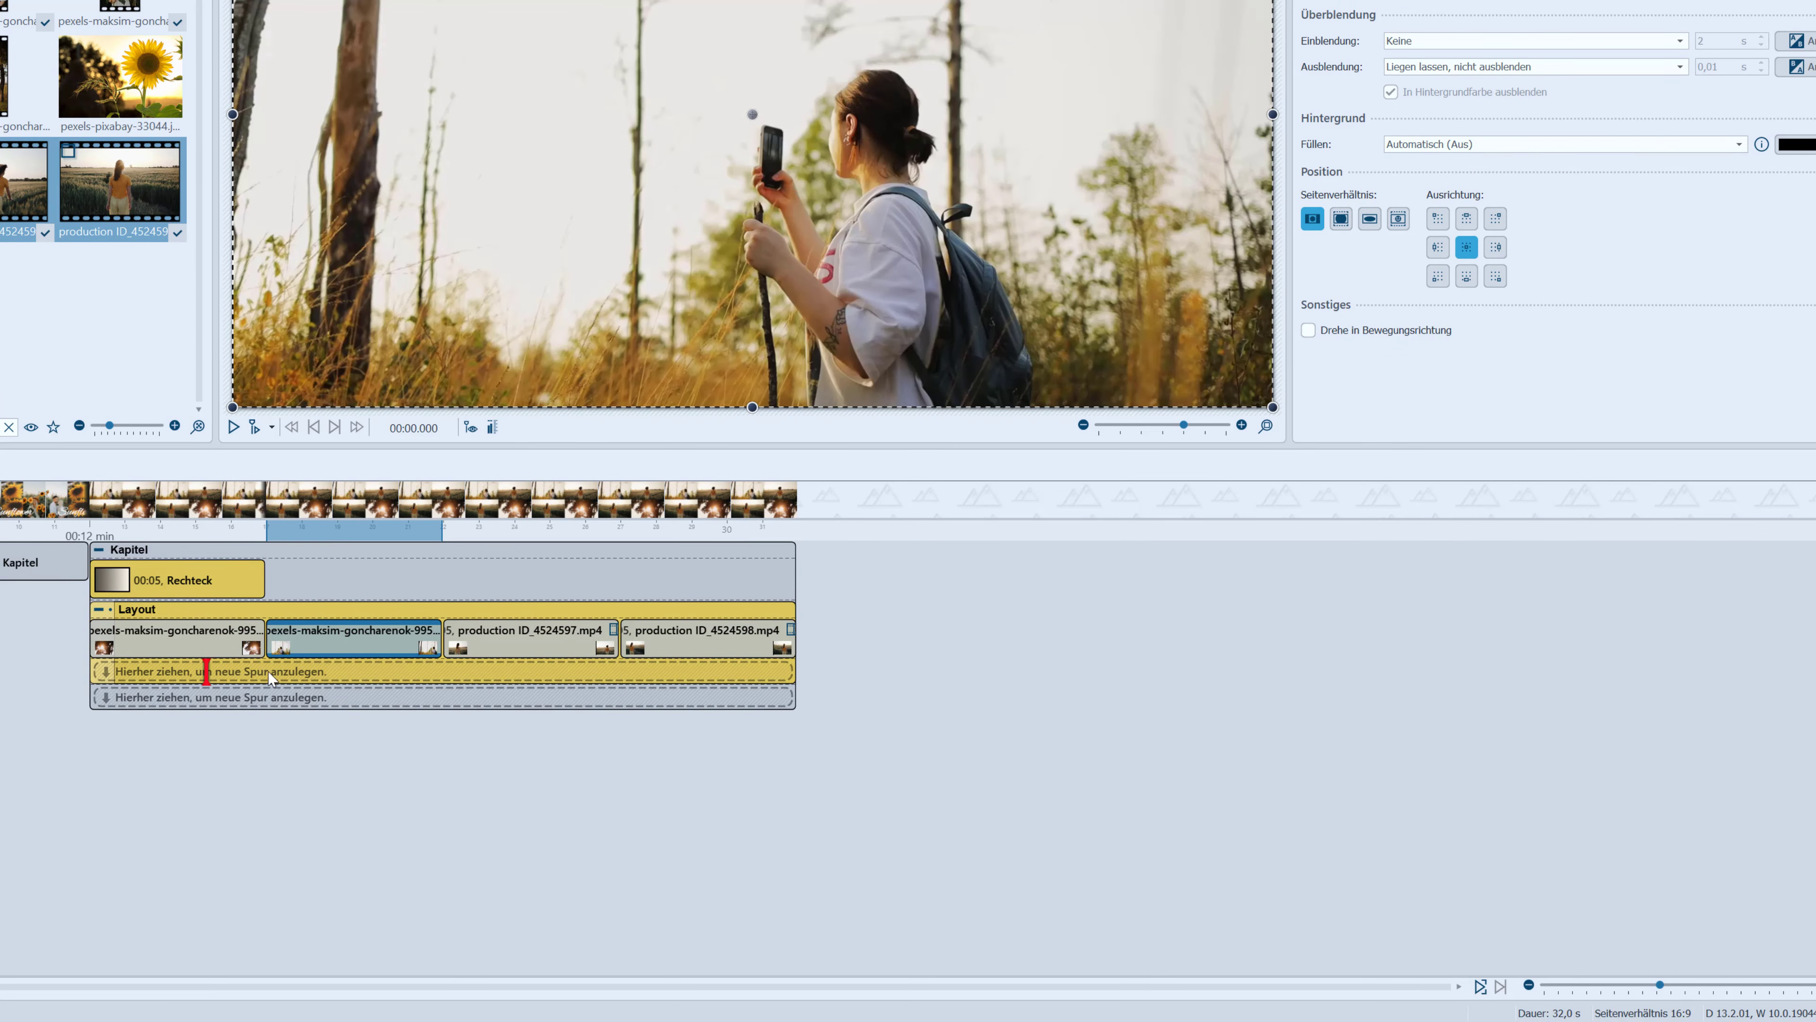
left_click_drag(270, 678, 154, 680)
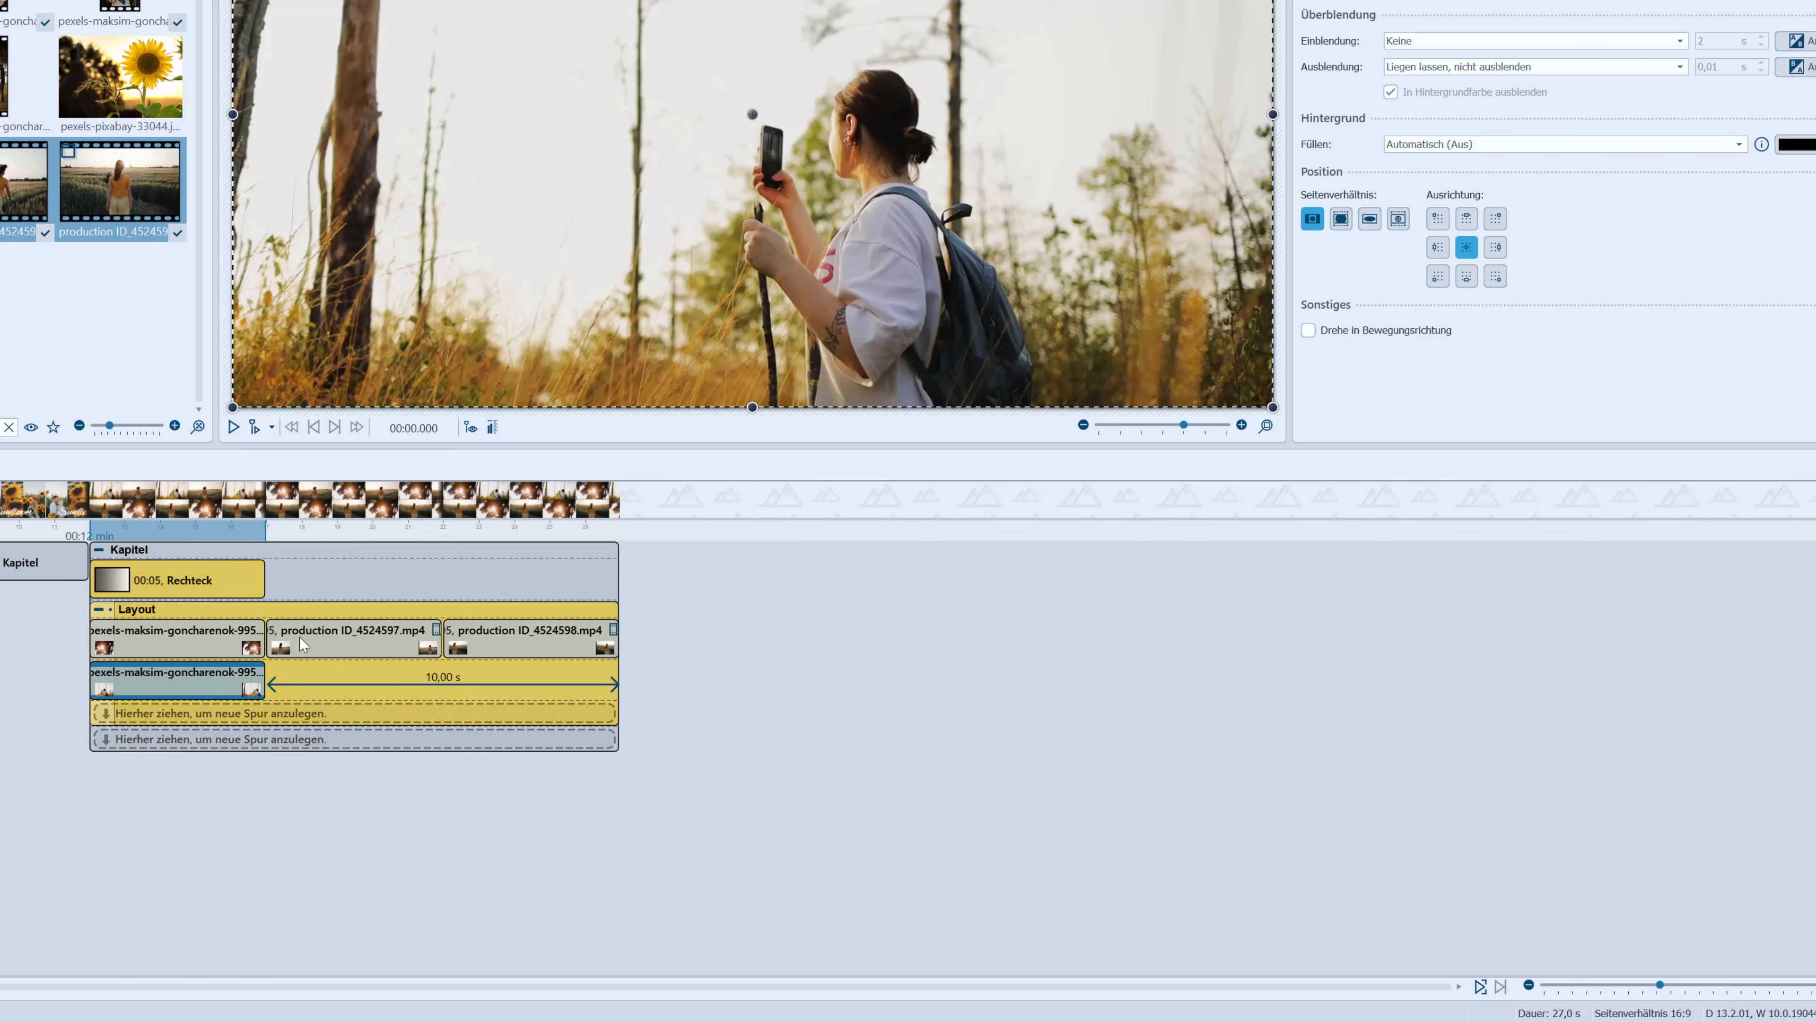
left_click_drag(304, 644, 228, 728)
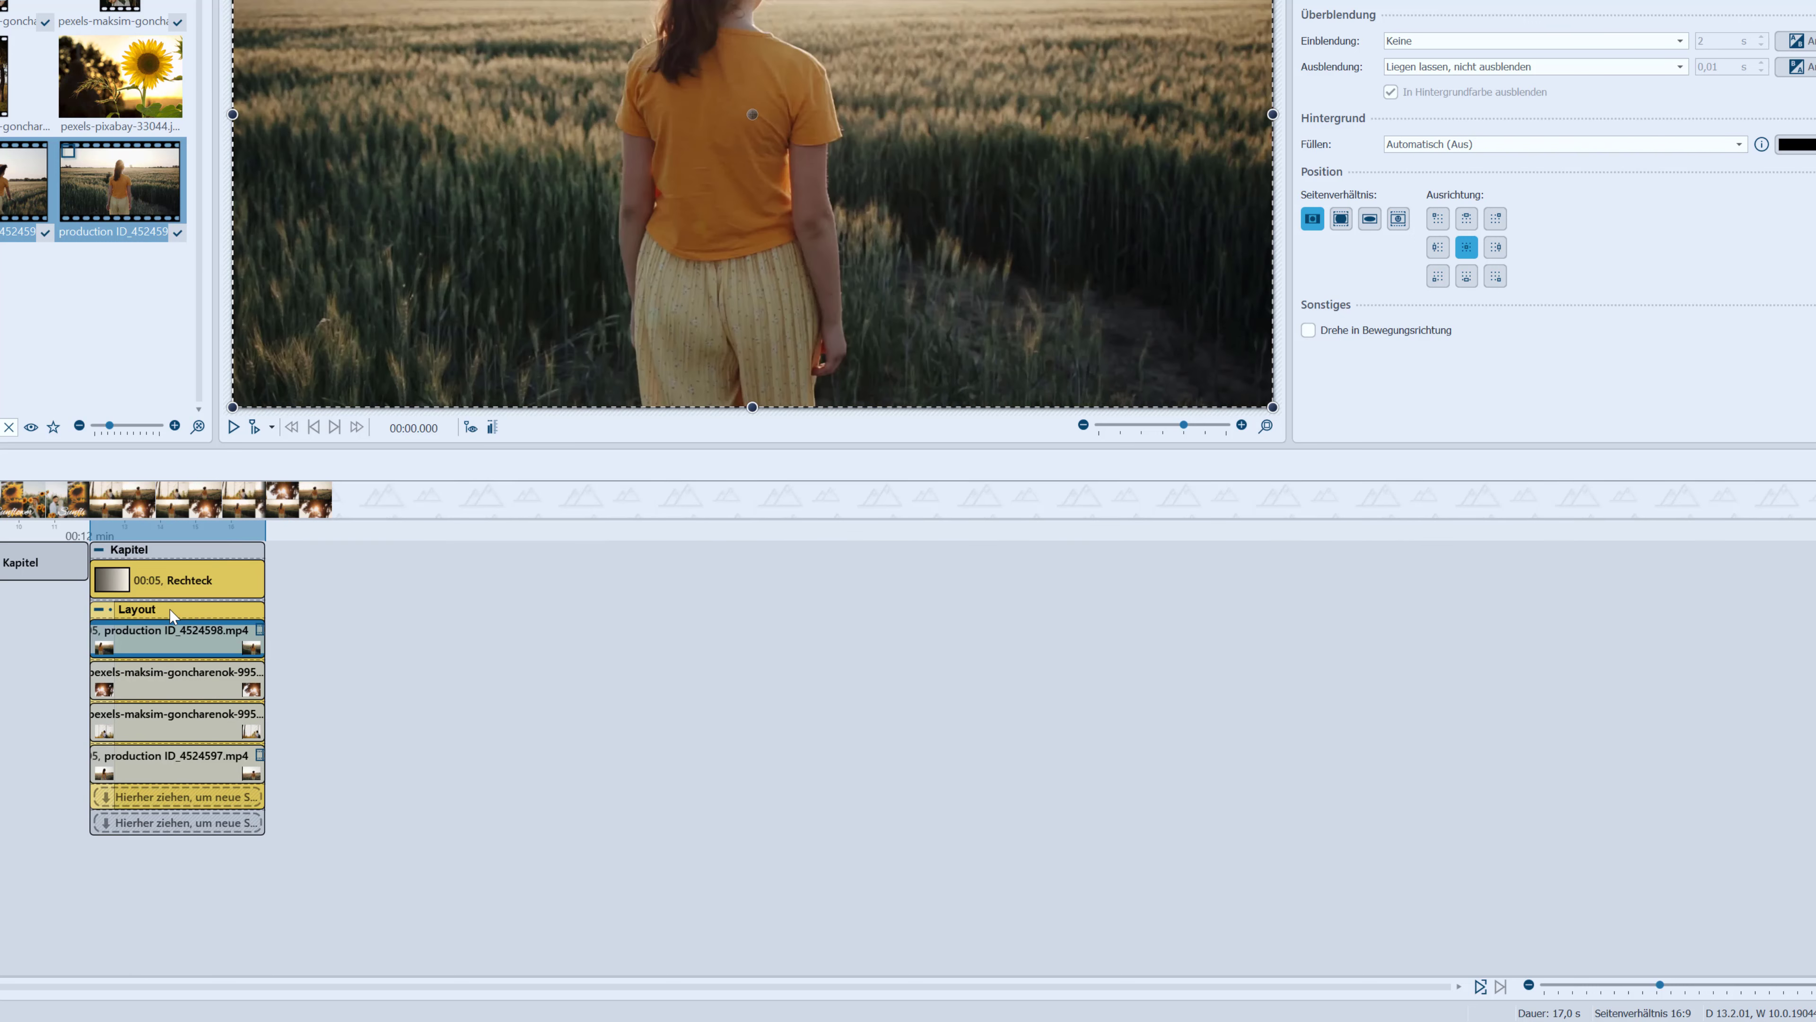
left_click(172, 615)
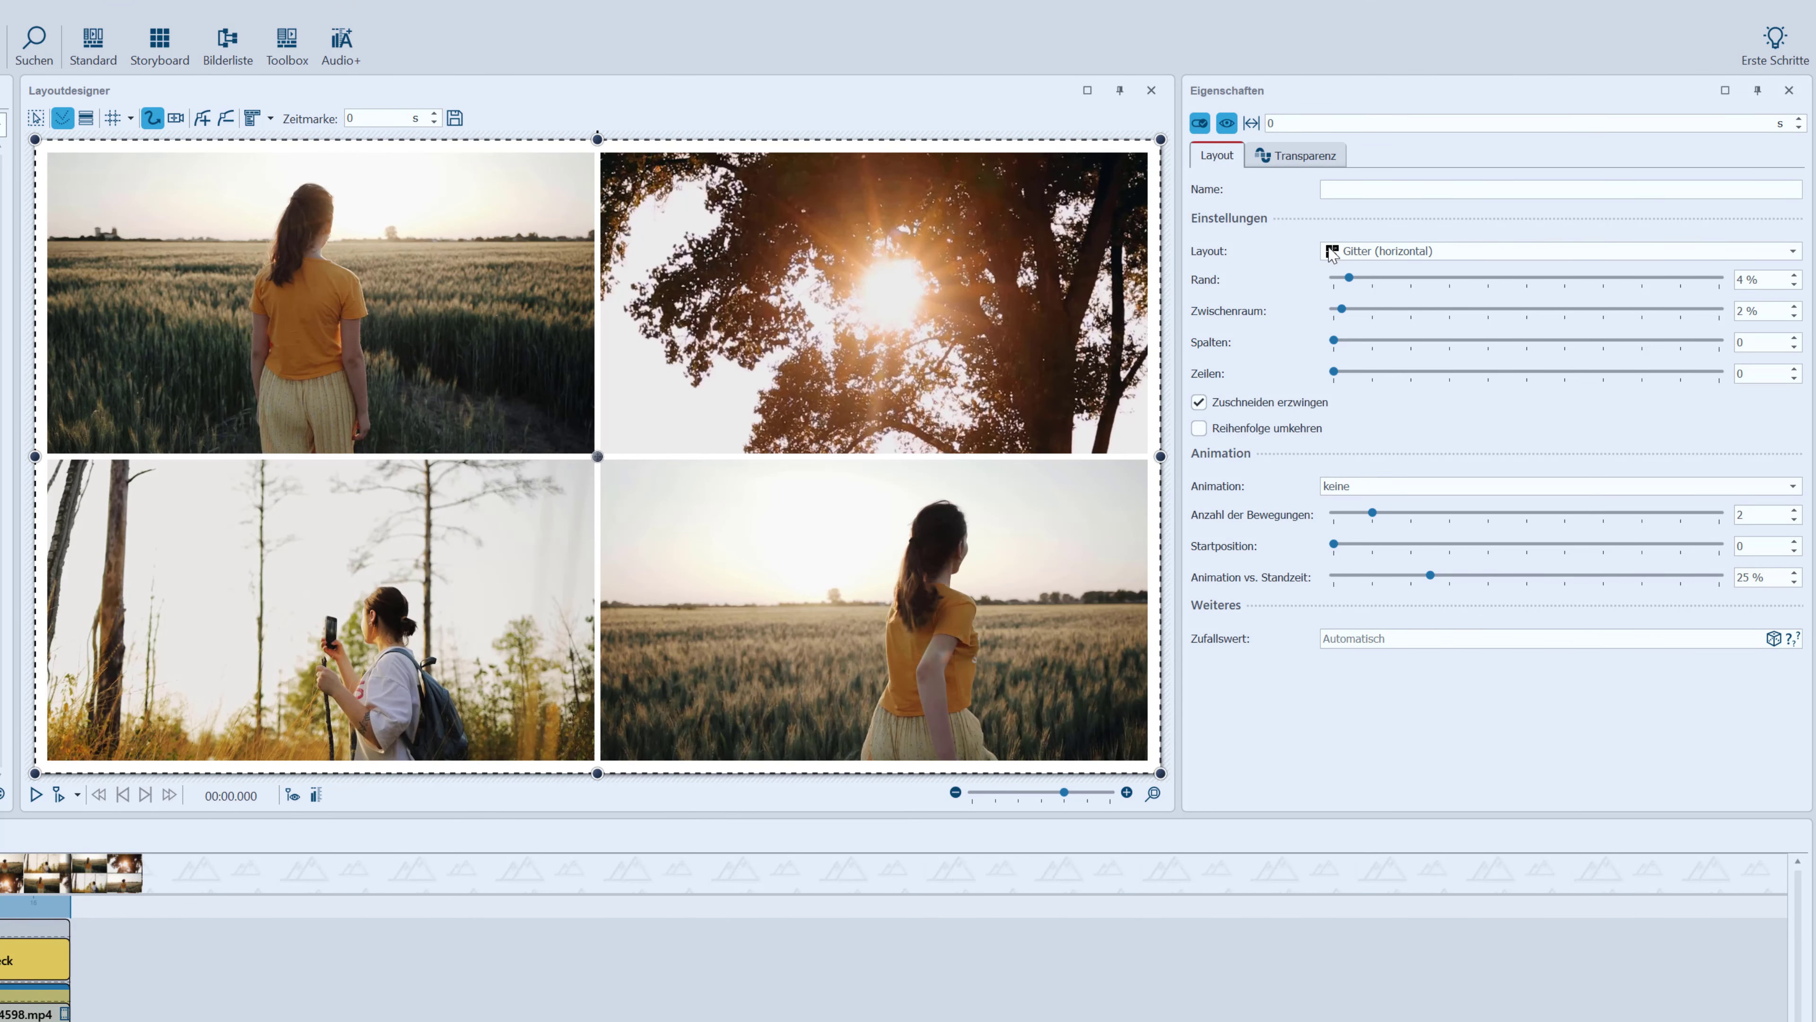
Try the arrangements Gitter (vertikal), Gitter (horizontal) and Zufällig aufteilen on the layout
left_click(1363, 256)
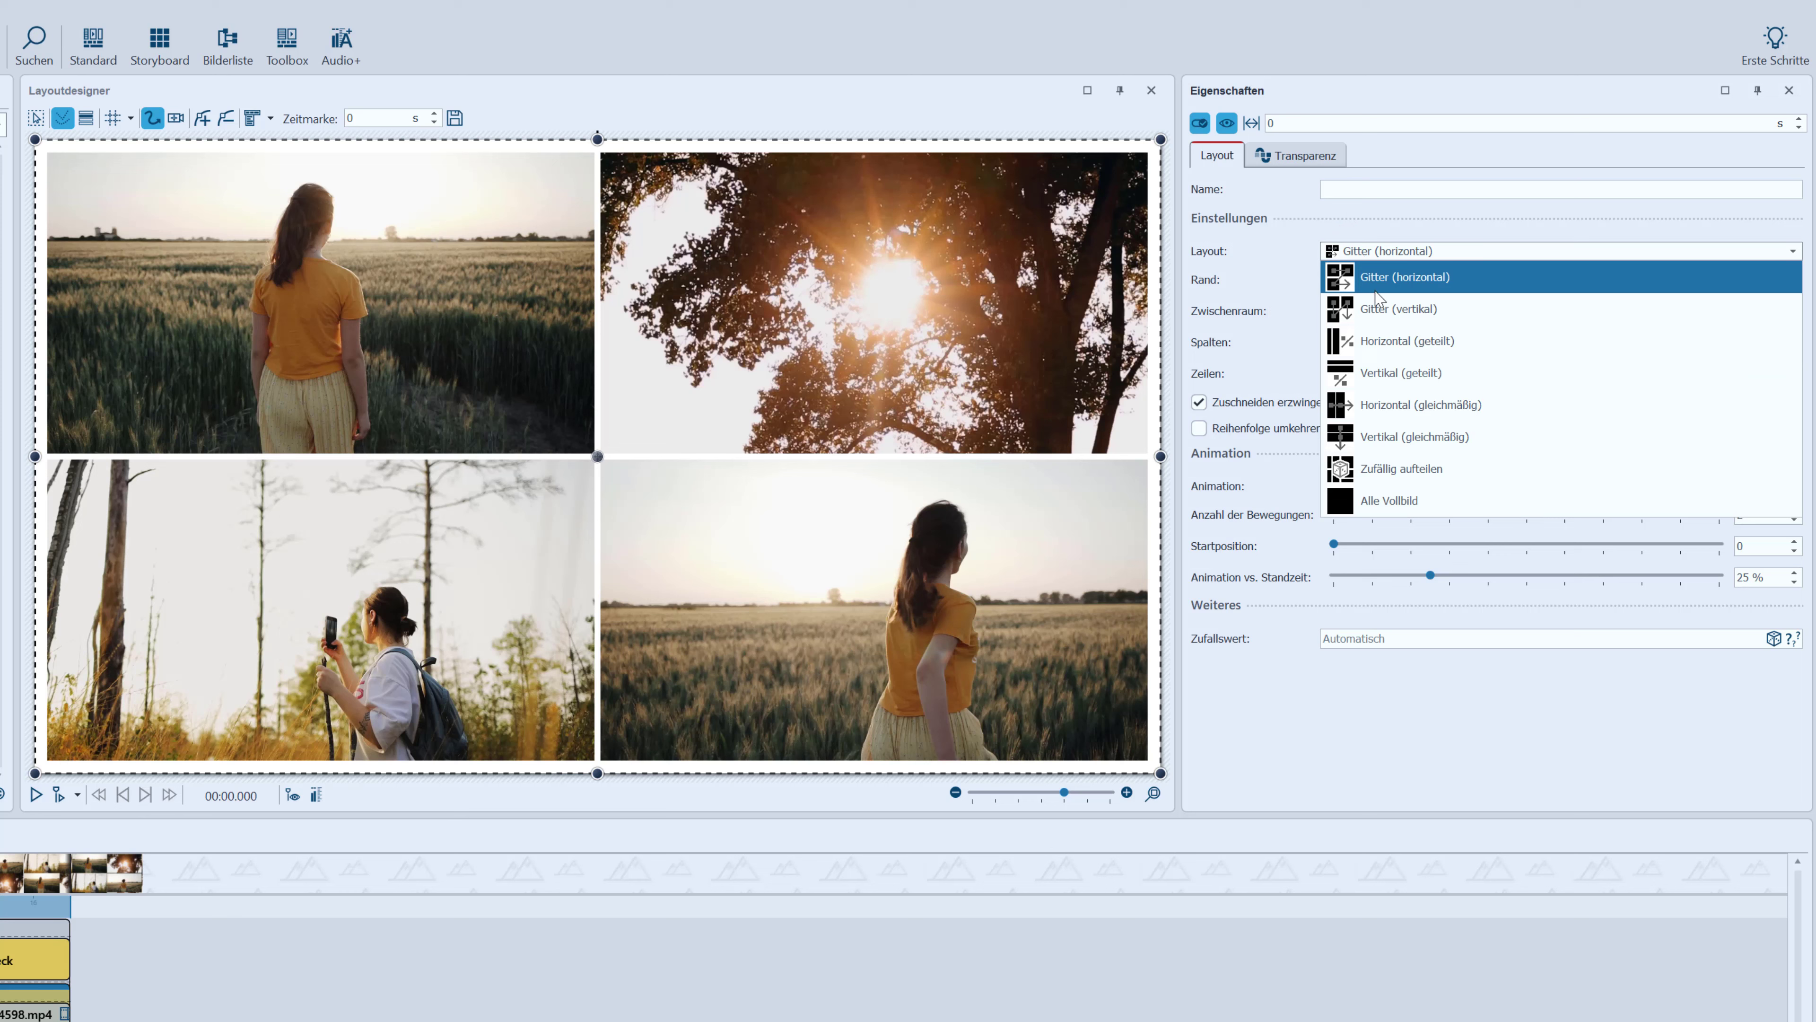
left_click(1381, 309)
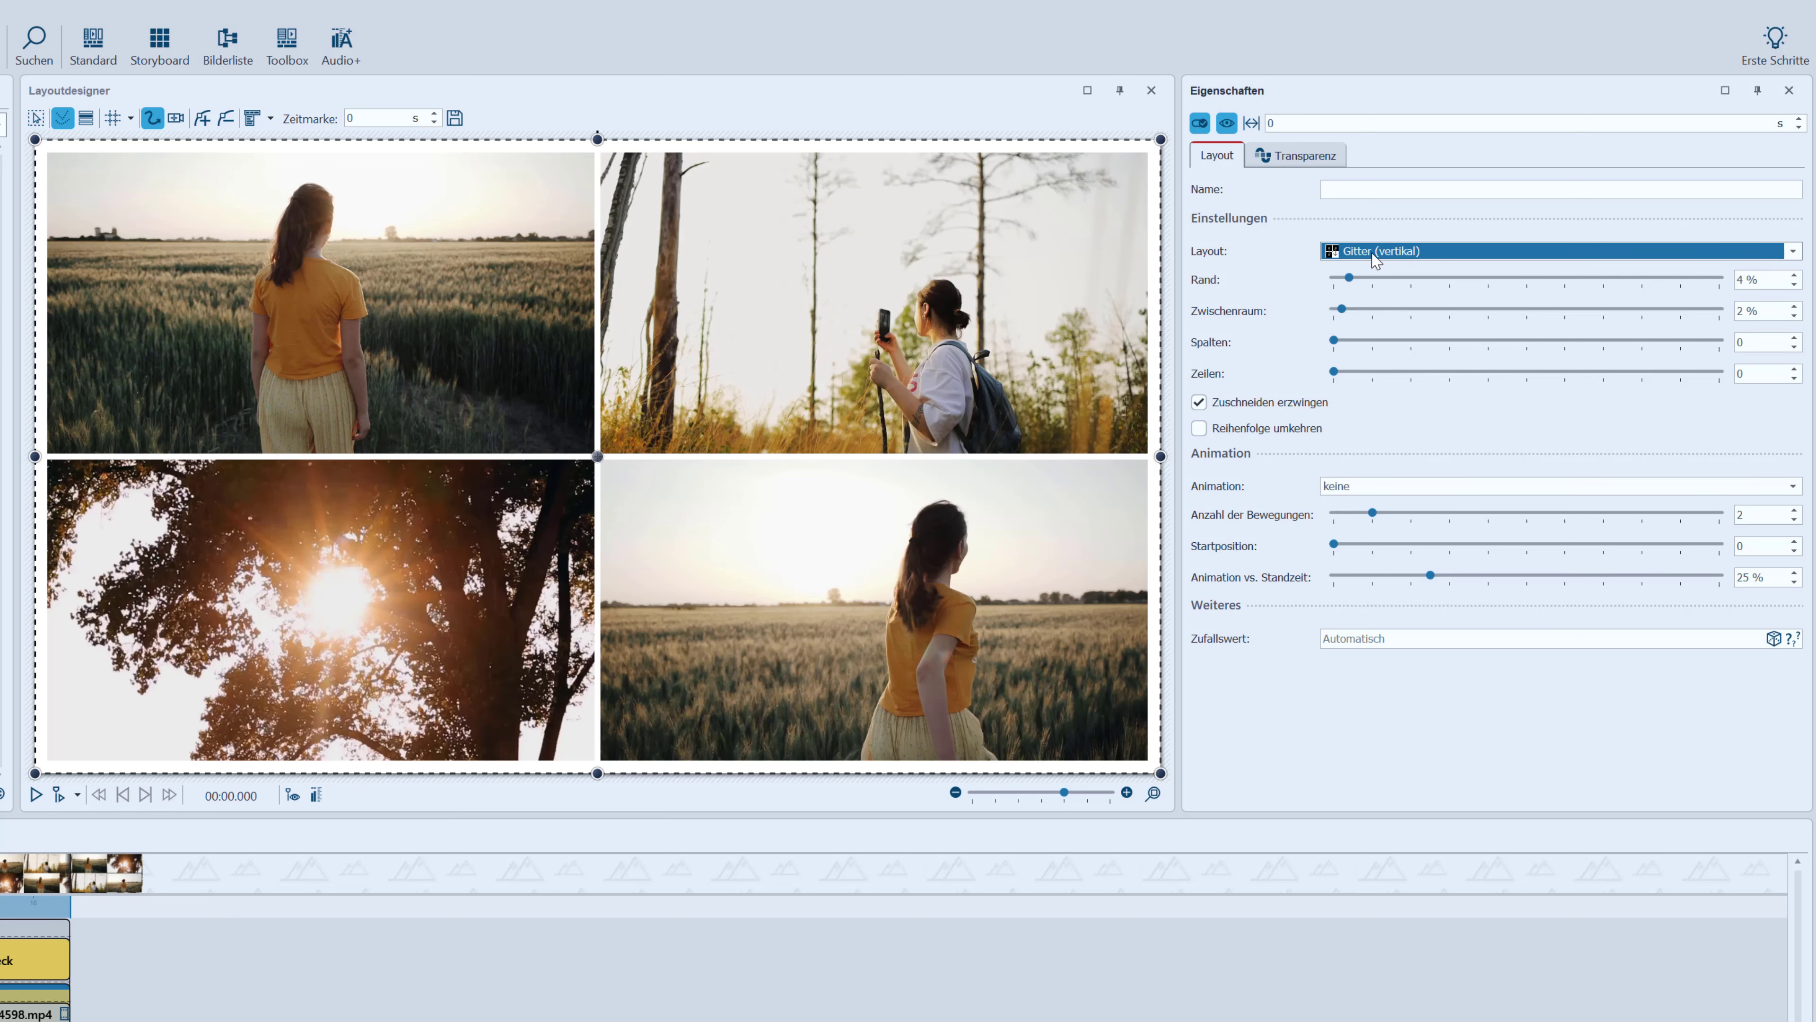
left_click(1375, 260)
left_click(1370, 275)
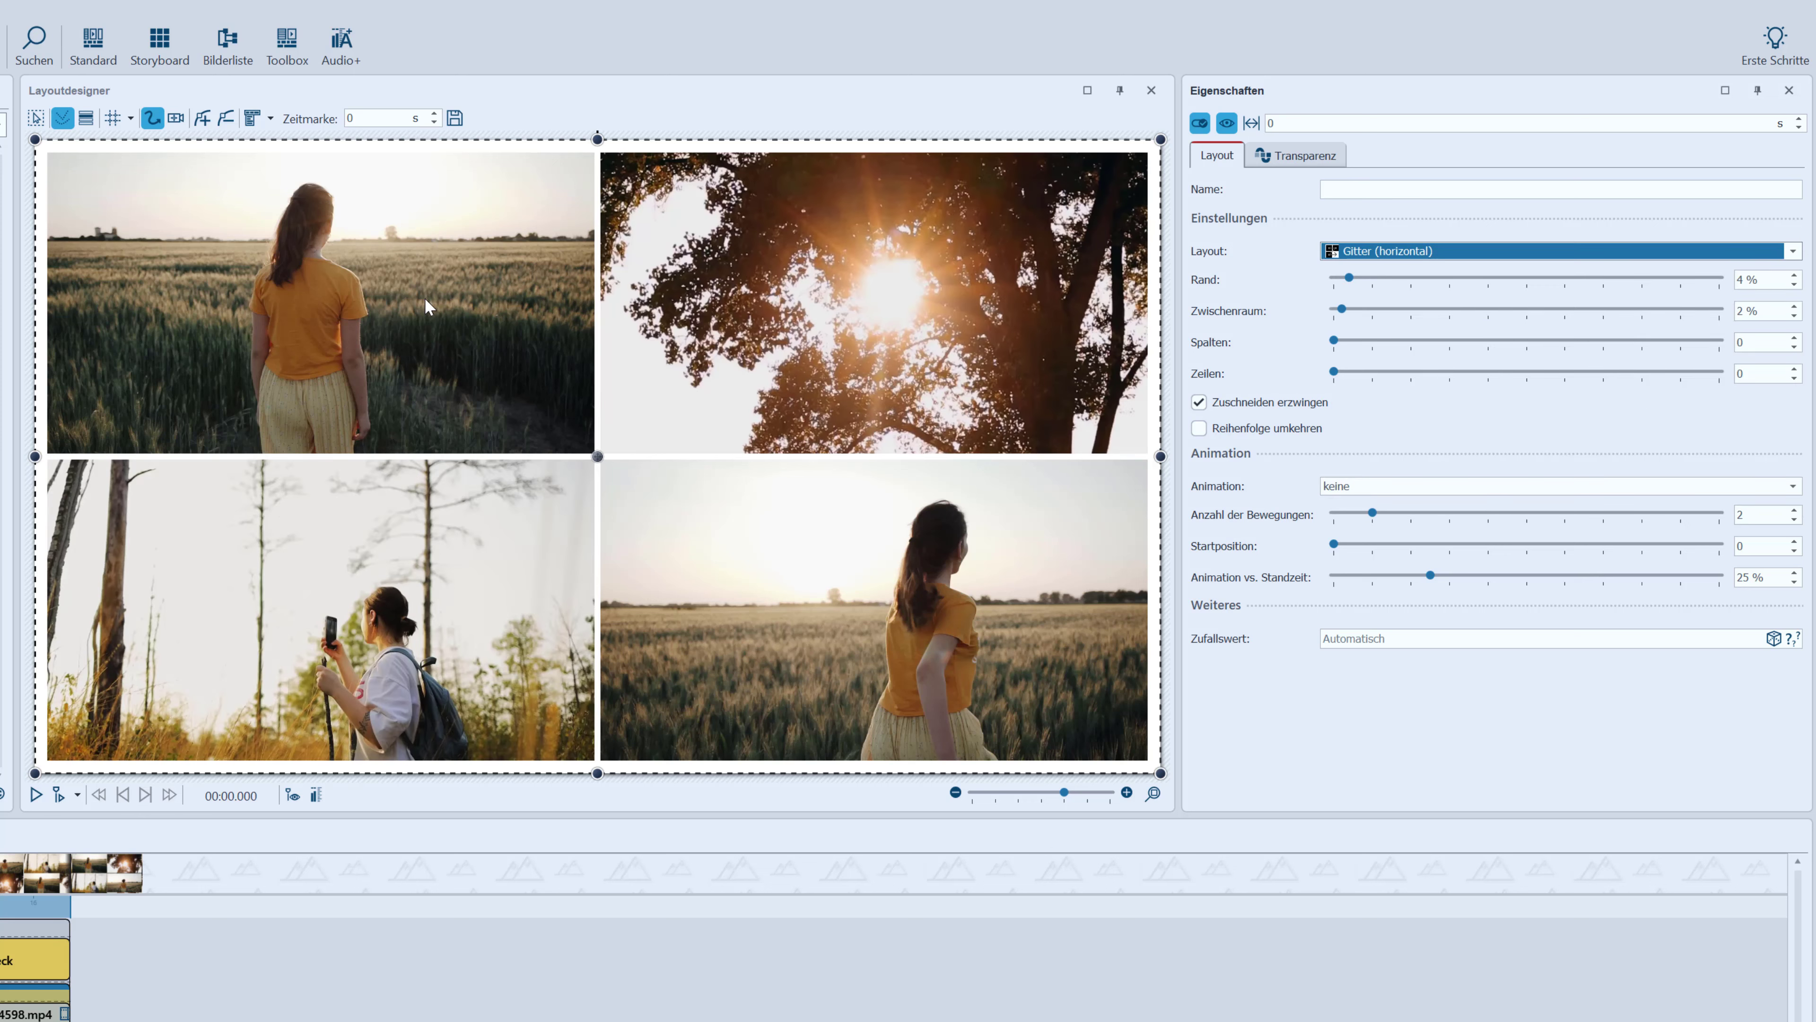
left_click(1363, 250)
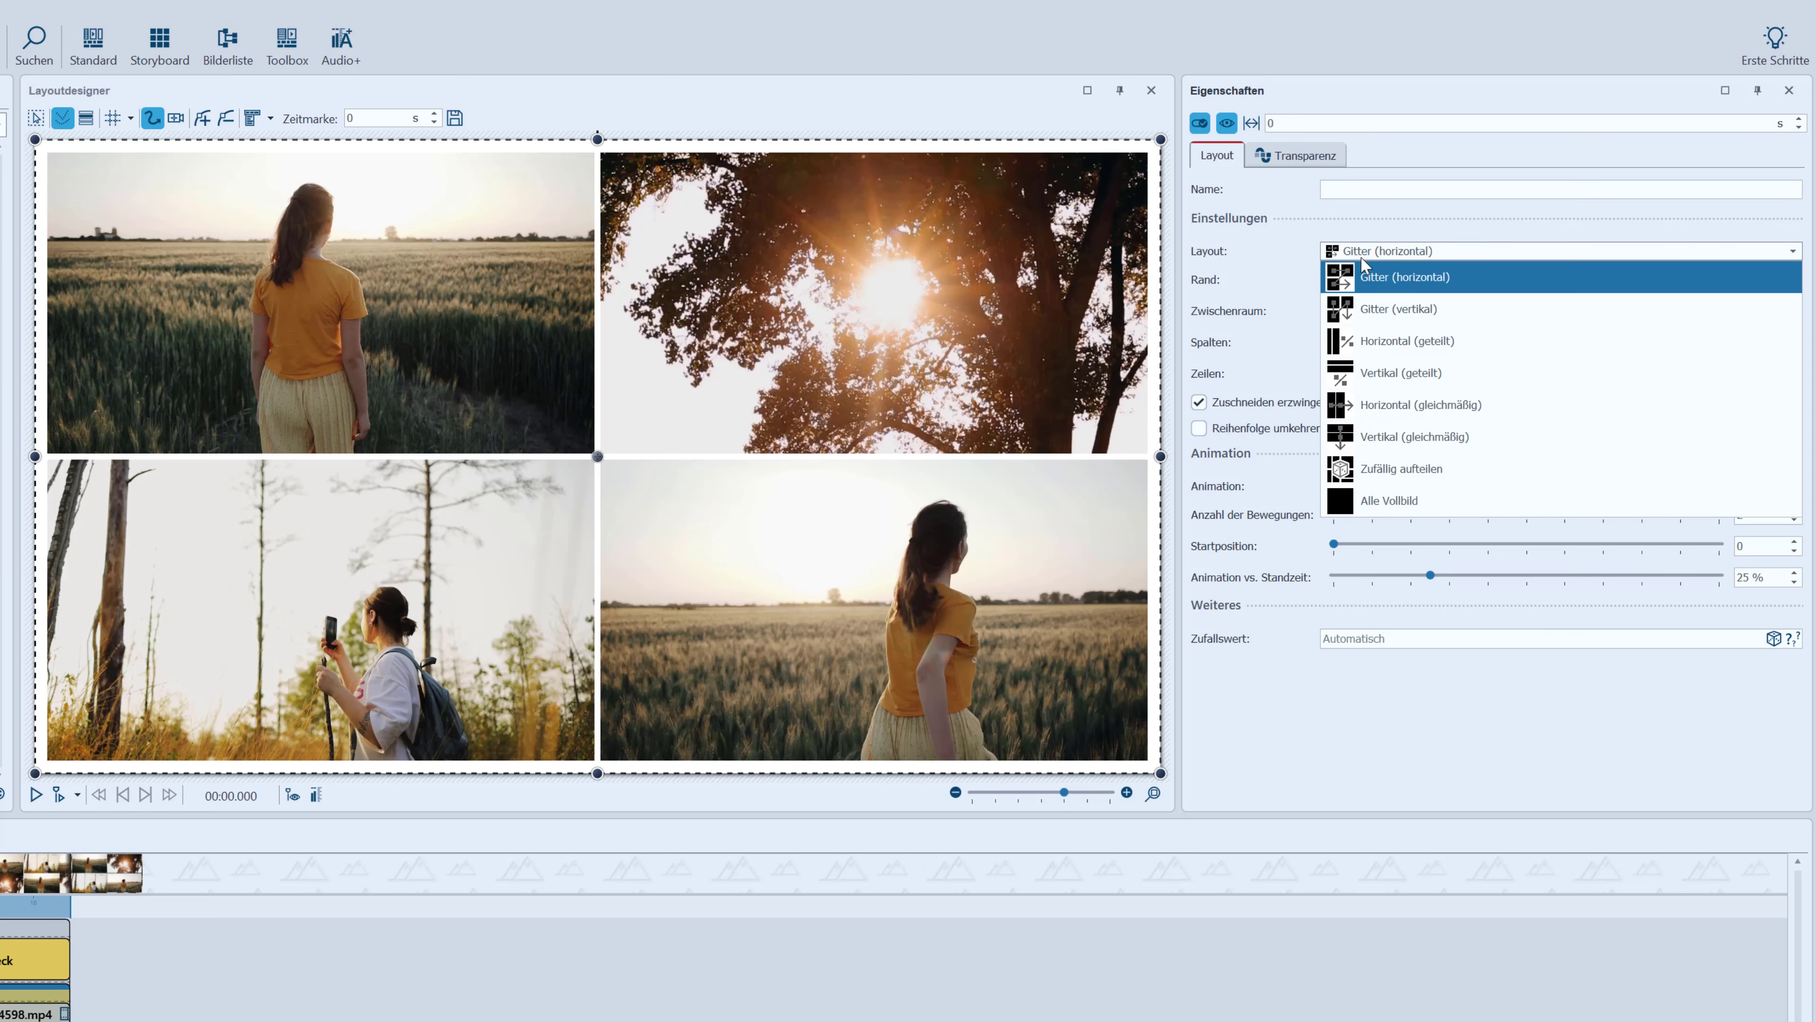
left_click(1394, 471)
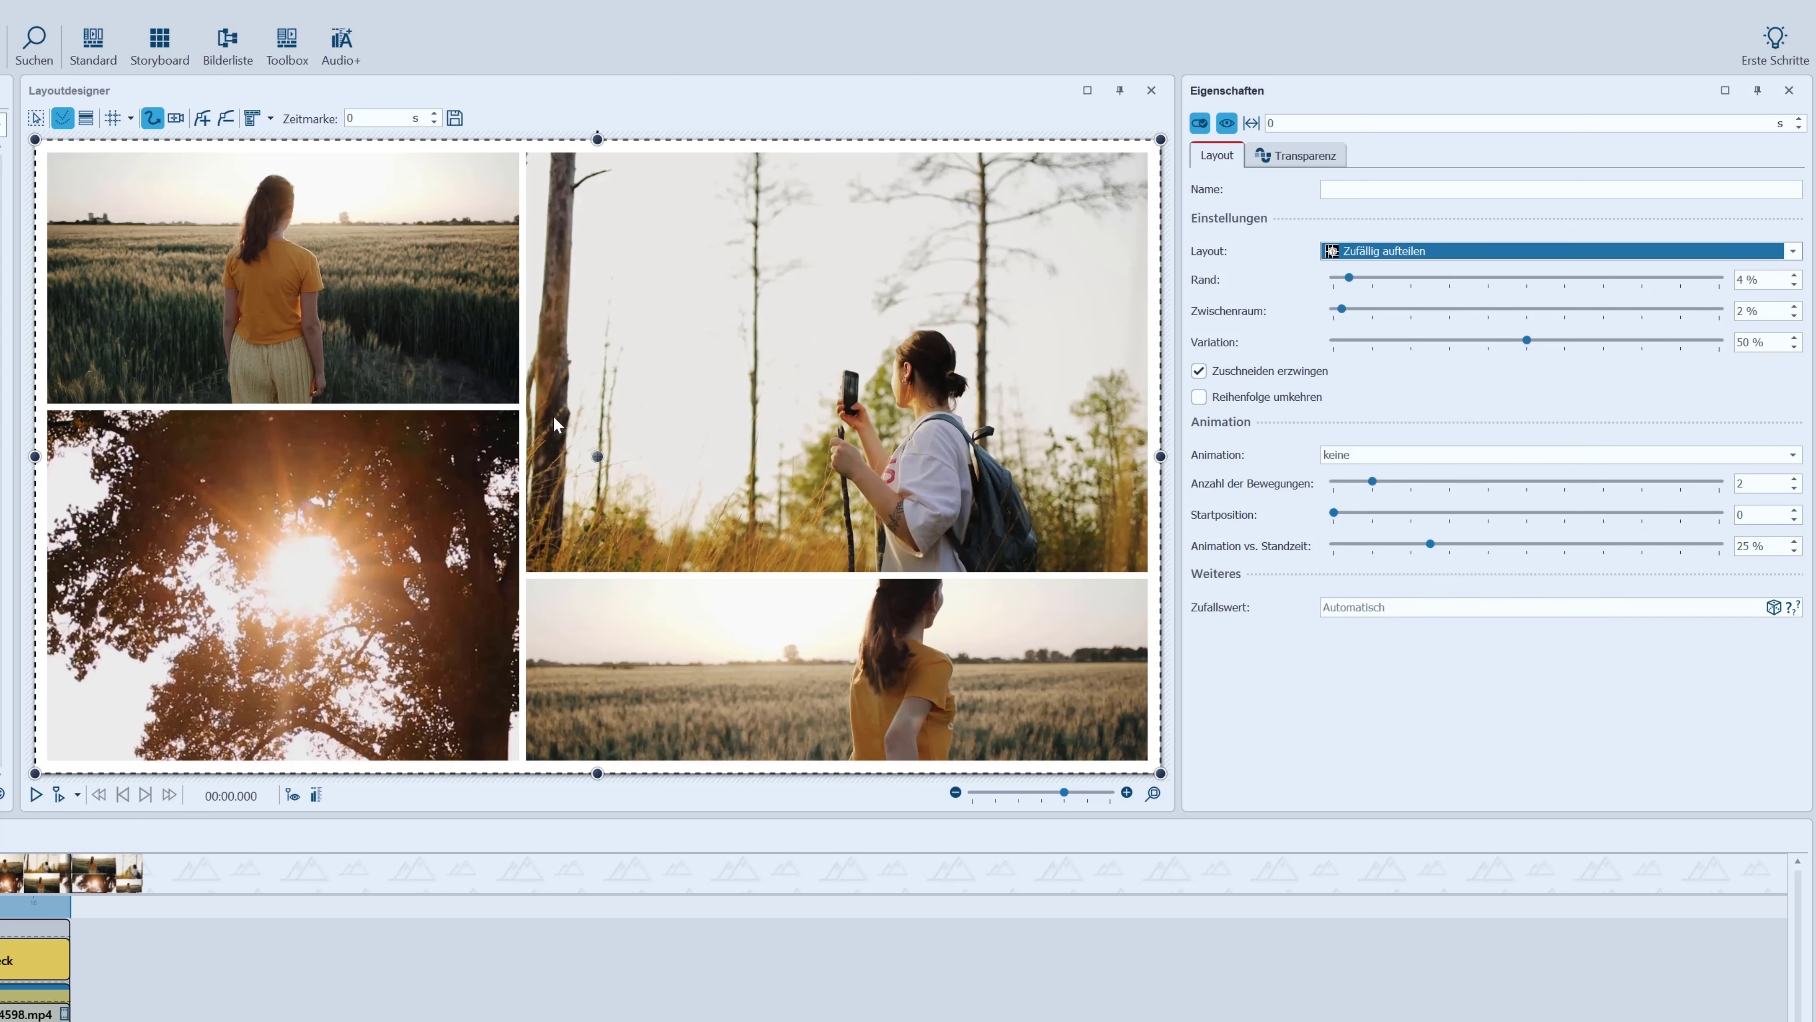
Set the layout's Rand and Zwischenraum to 0 % and arrange the videos as Gitter (horizontal)
left_click_drag(1349, 280, 1329, 284)
left_click(1387, 250)
left_click(1384, 280)
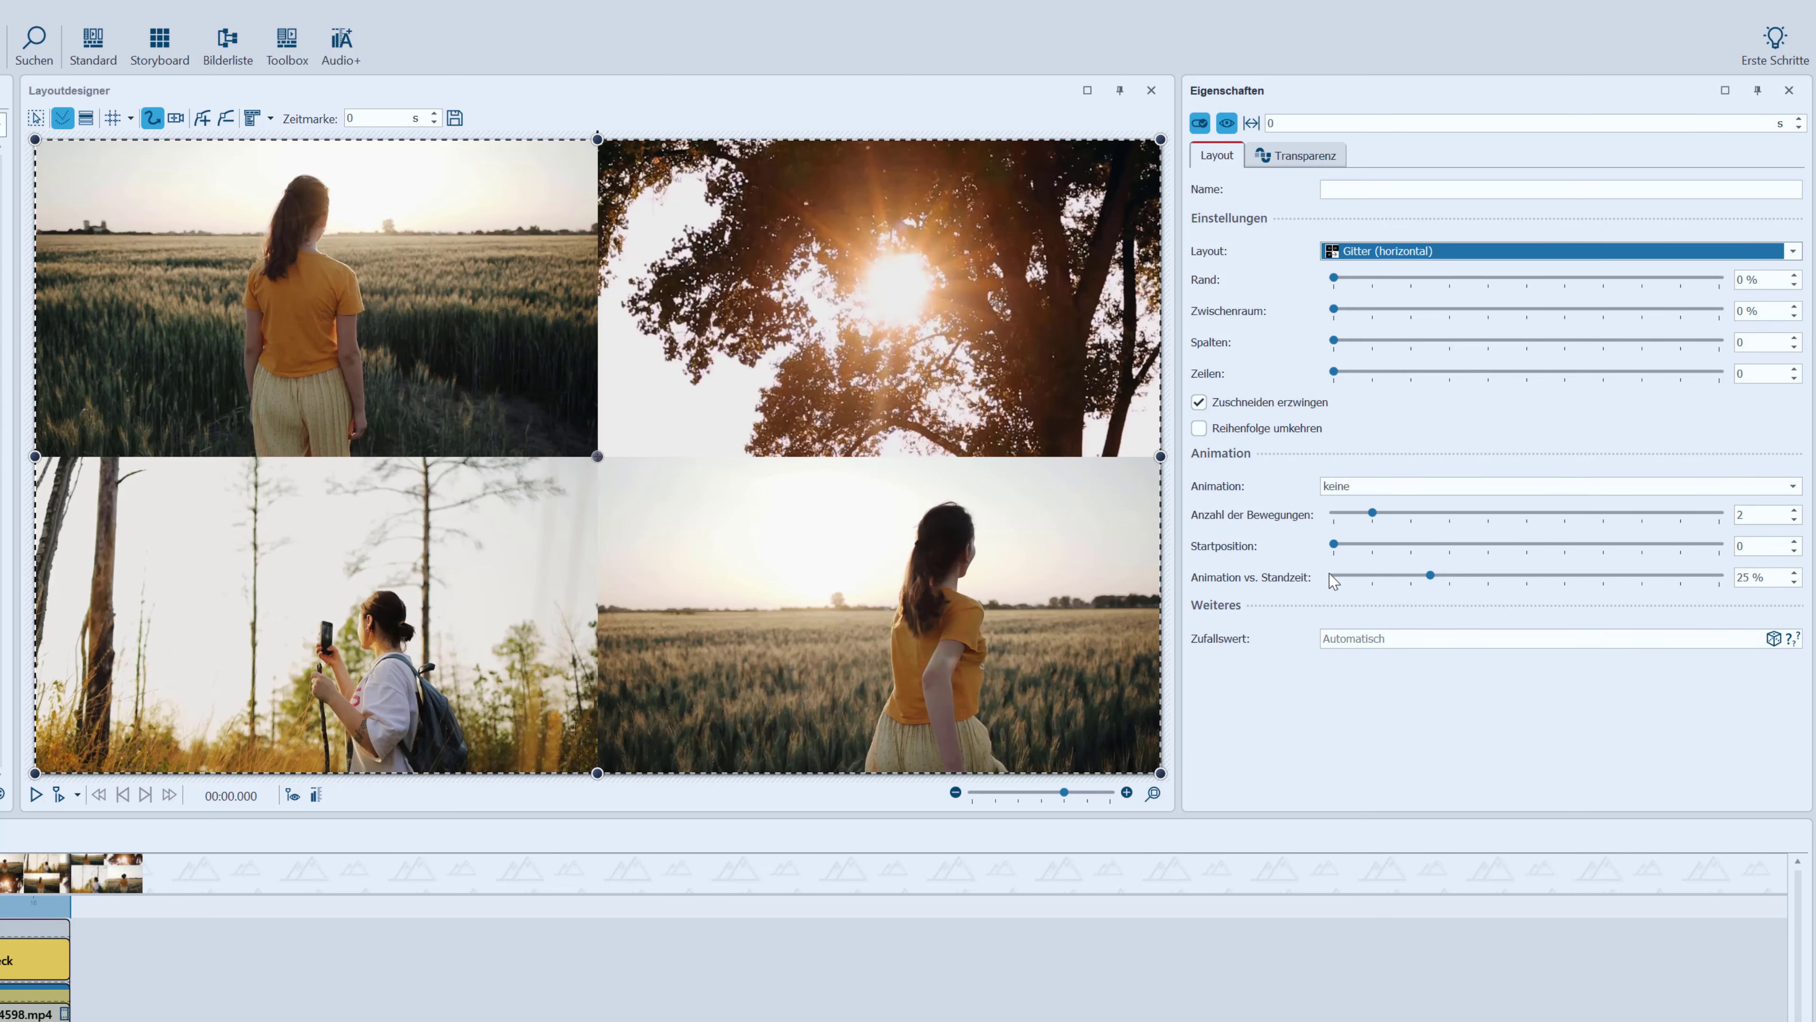
Give the layout the Bilder tauschen animation with Startposition 18, slightly reduce Animation vs. Standzeit, and preview it
left_click(1353, 491)
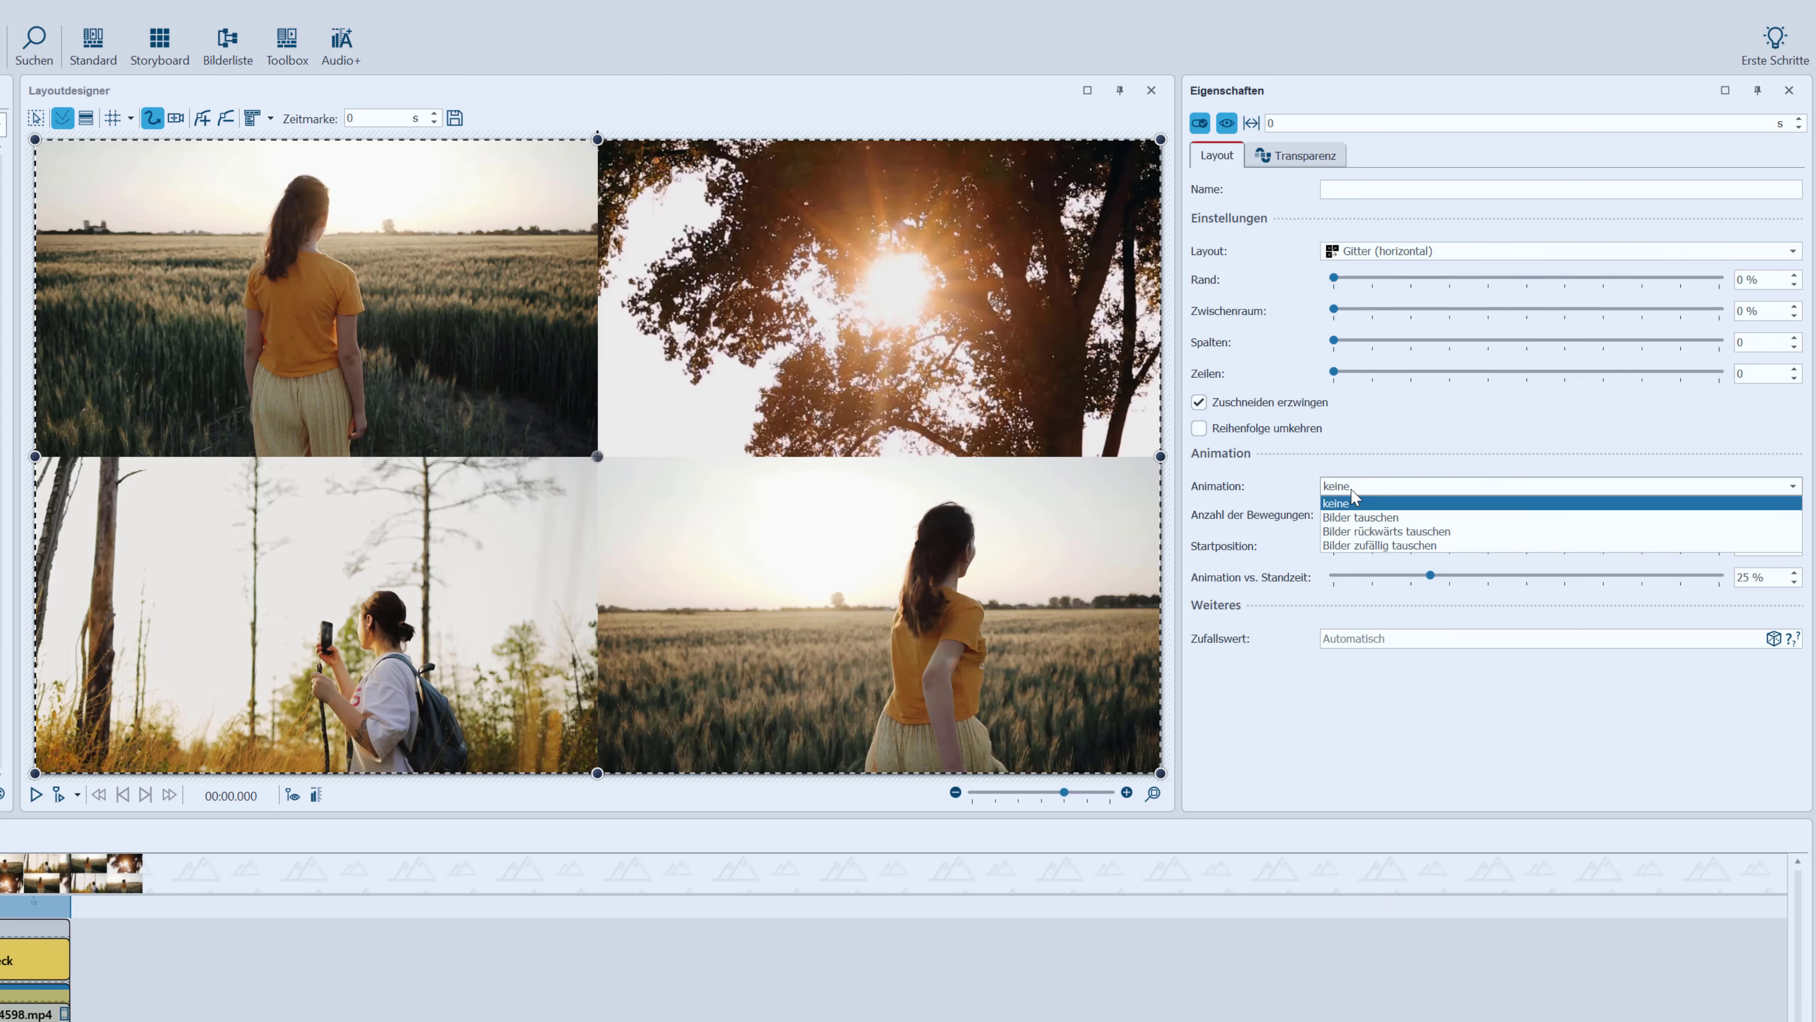
left_click(1362, 518)
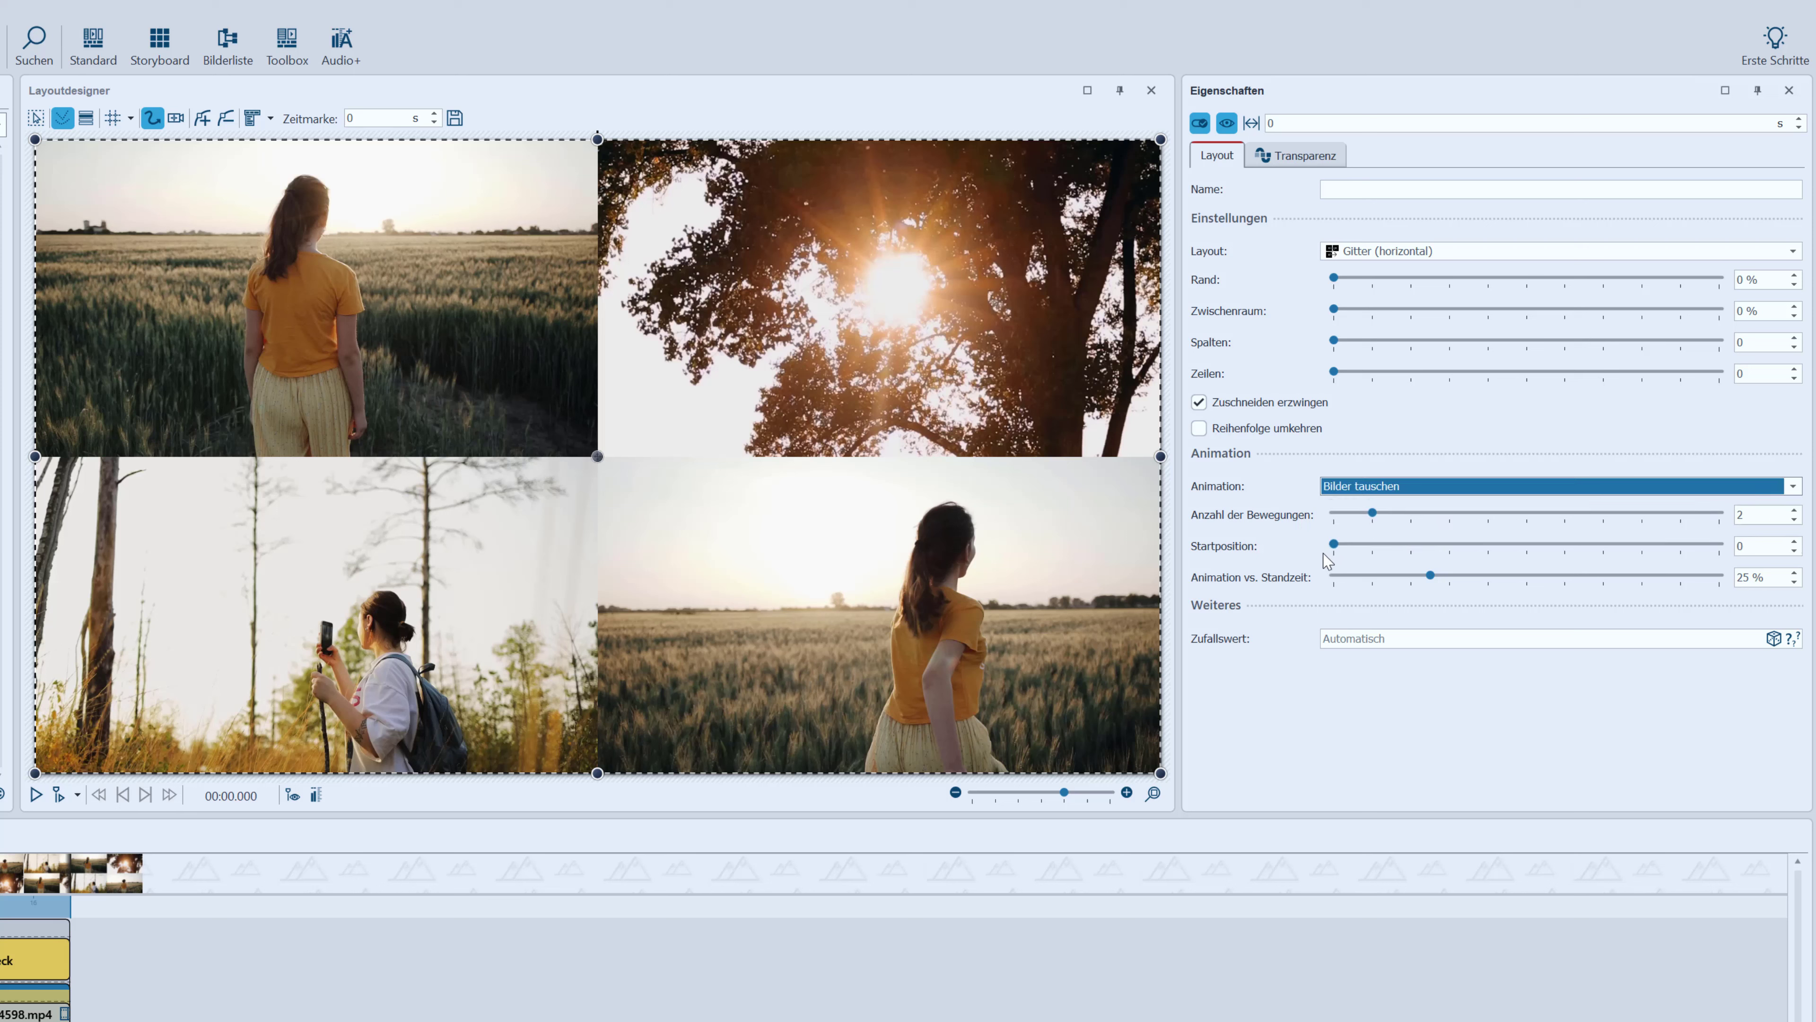
left_click(1337, 546)
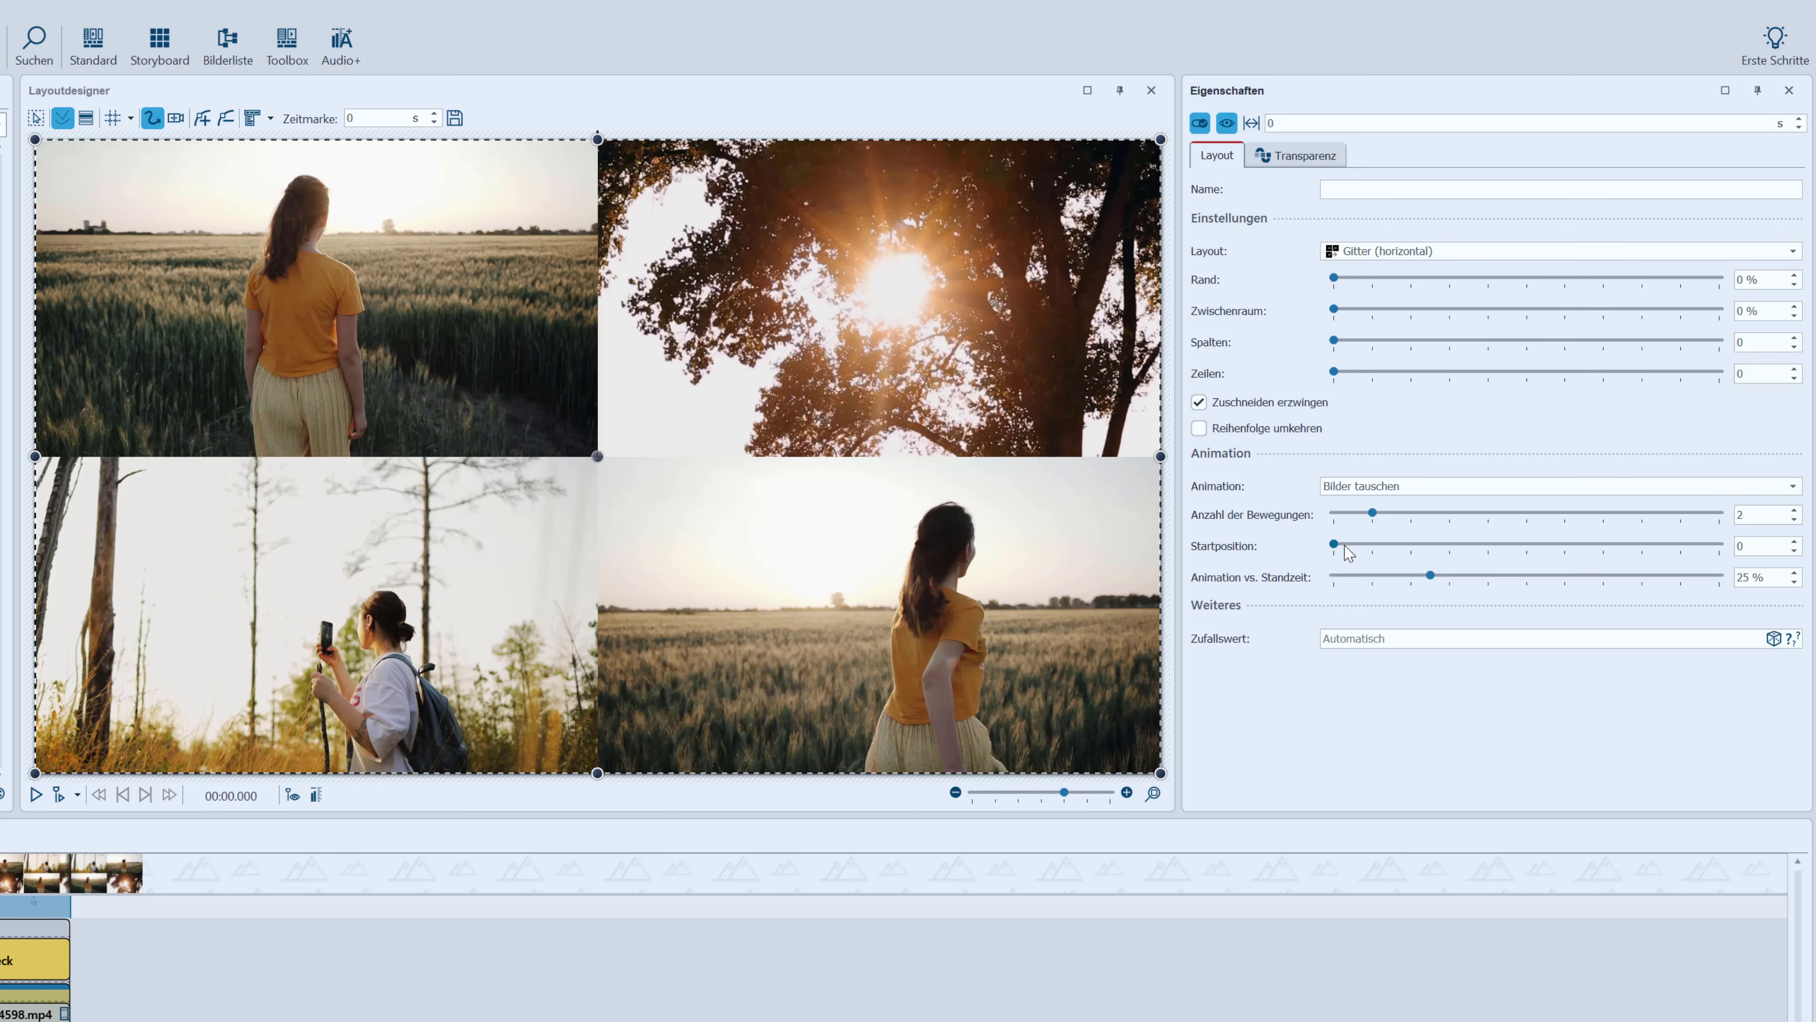
left_click_drag(1346, 546, 1530, 558)
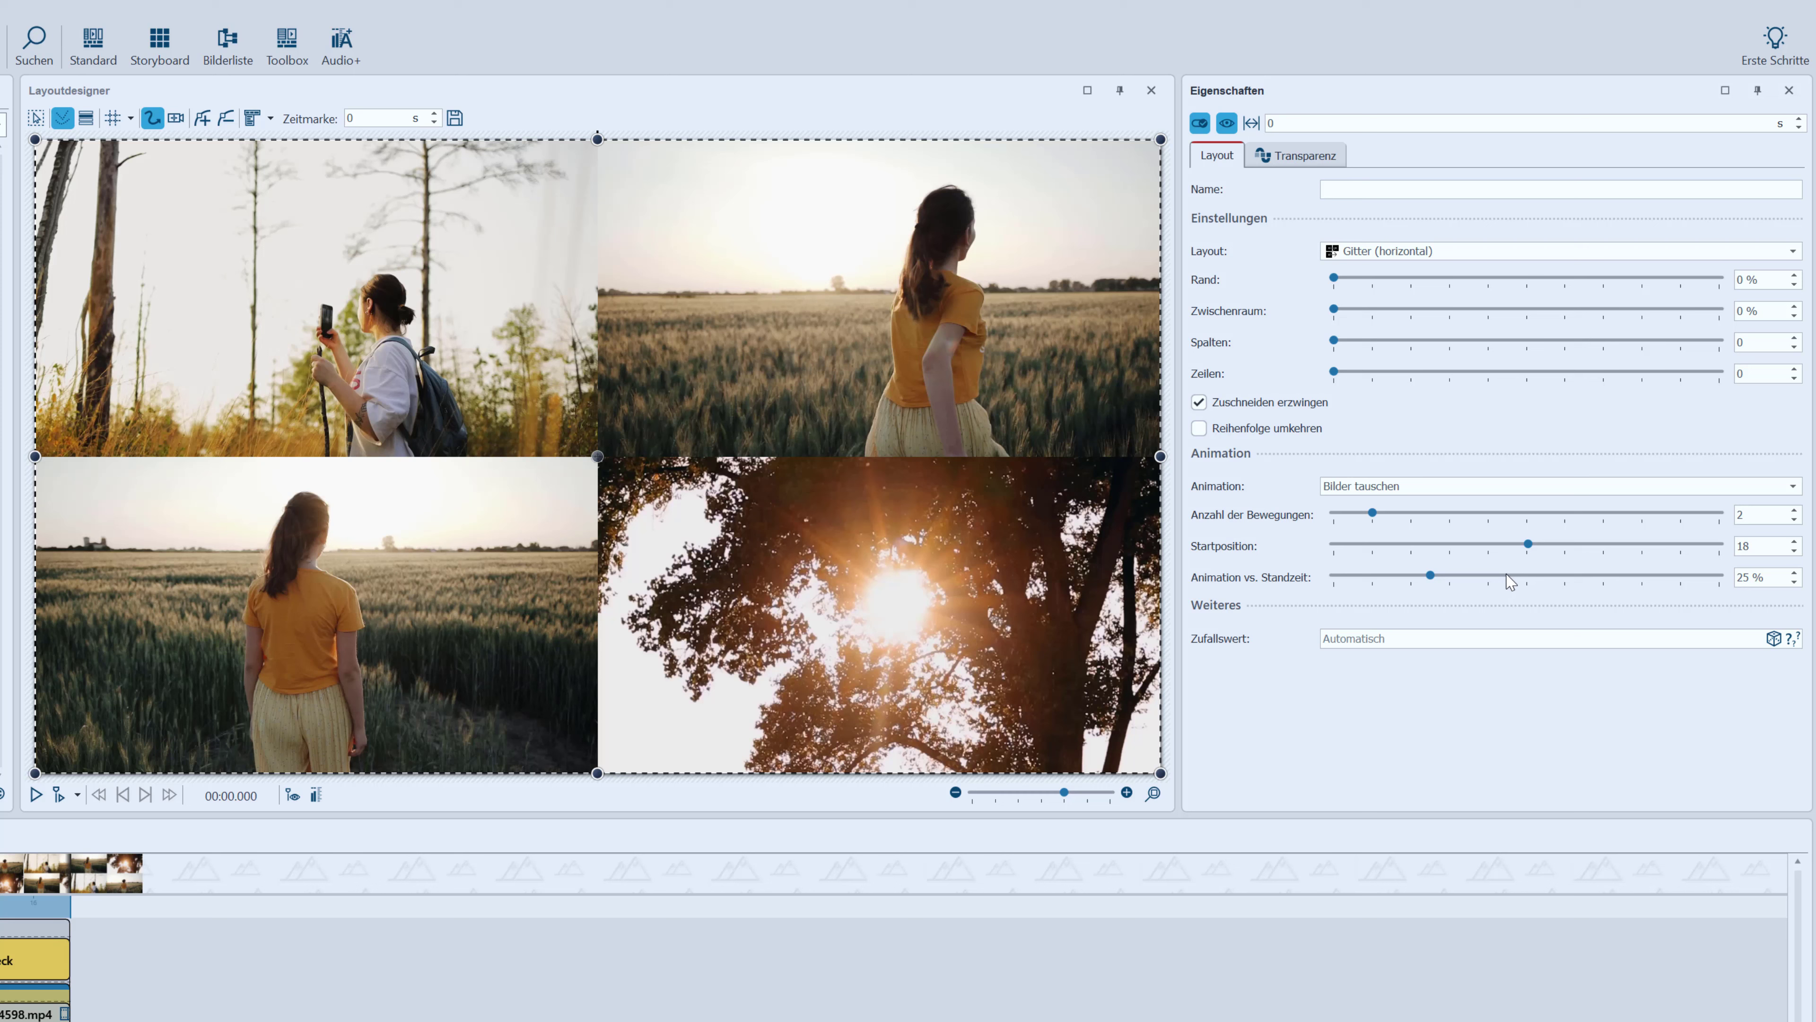
mouse_move(1431, 576)
left_mouse_down()
mouse_move(1398, 577)
mouse_move(1414, 576)
left_mouse_up()
left_click(58, 797)
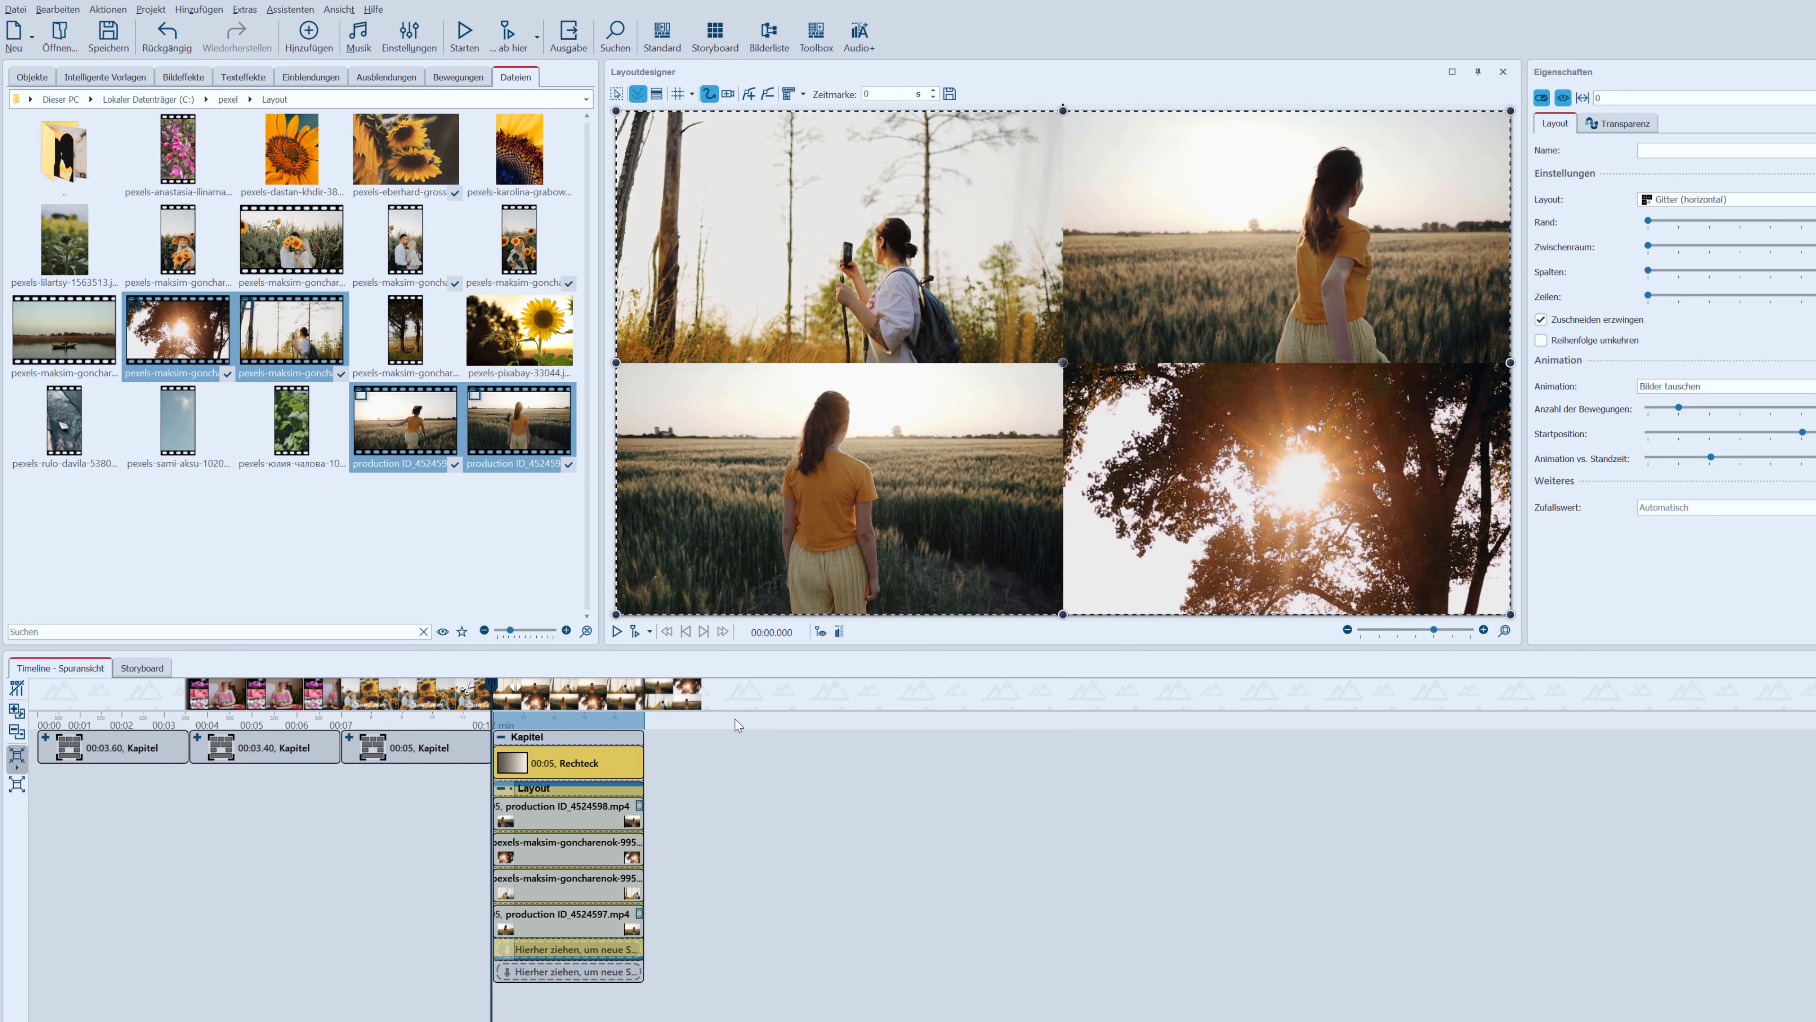
Collapse the Layout object and apply the LUT live effect to it
left_click(501, 789)
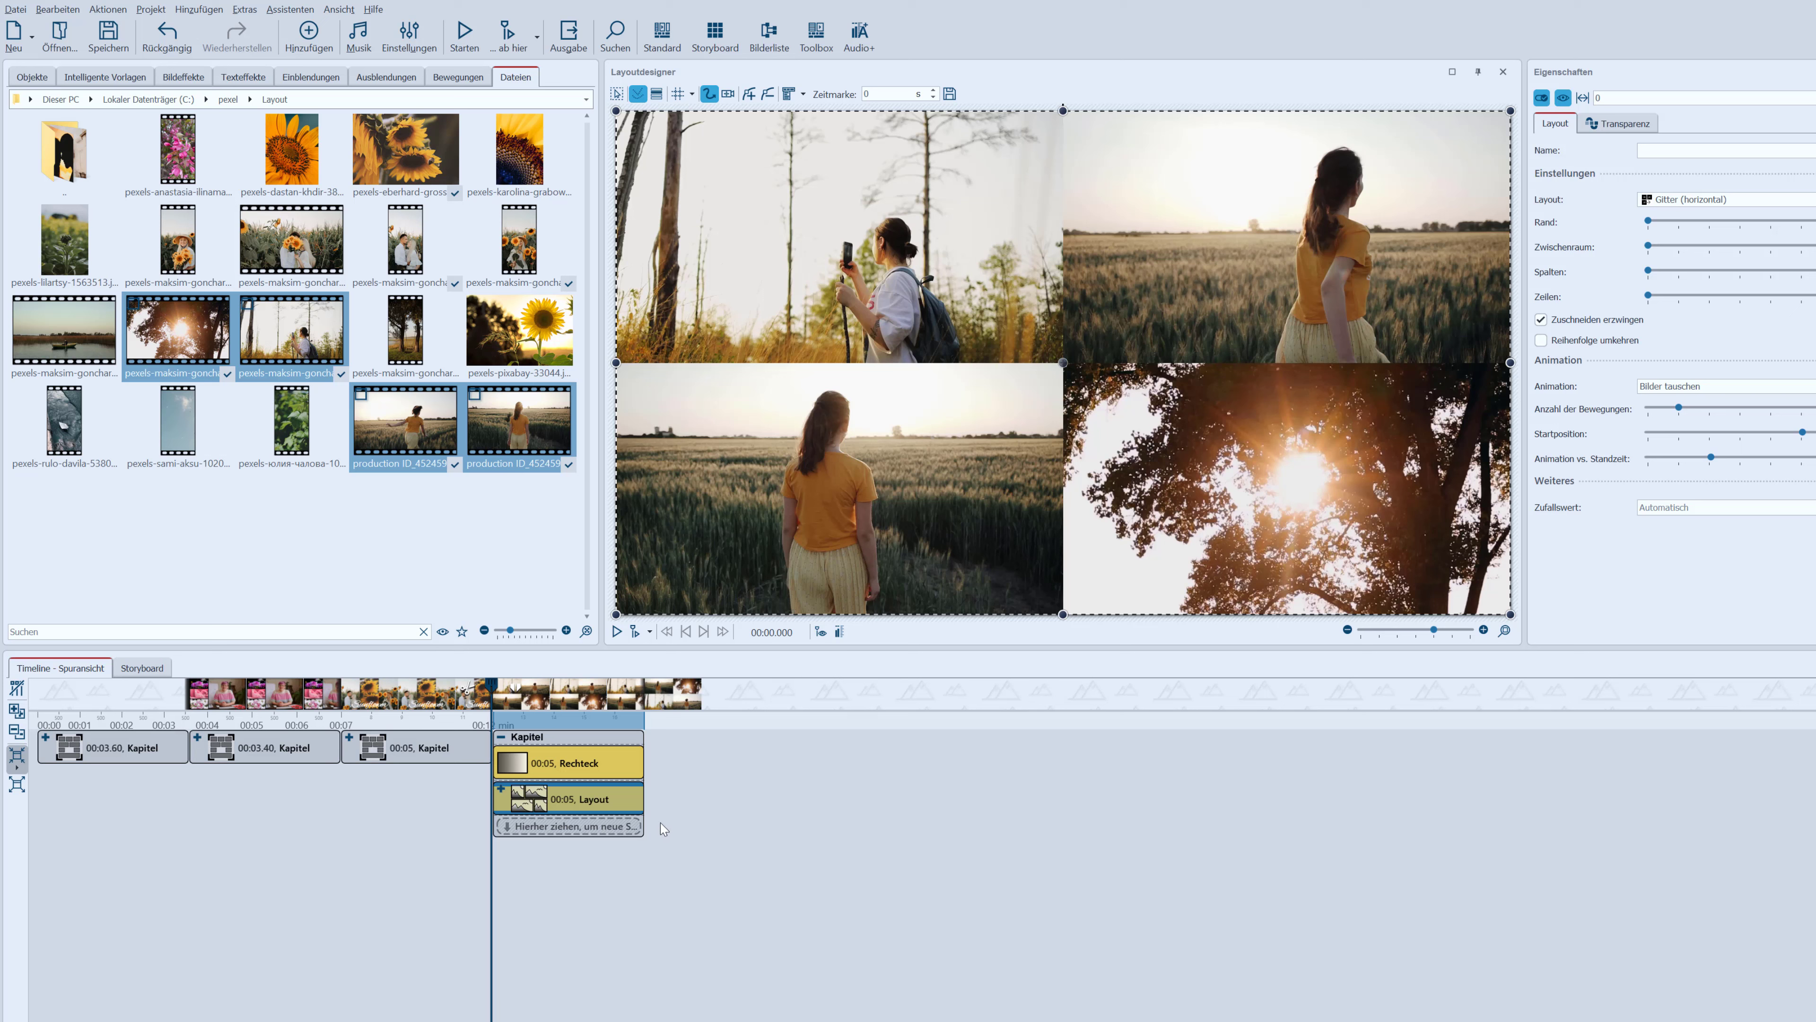
left_click(32, 77)
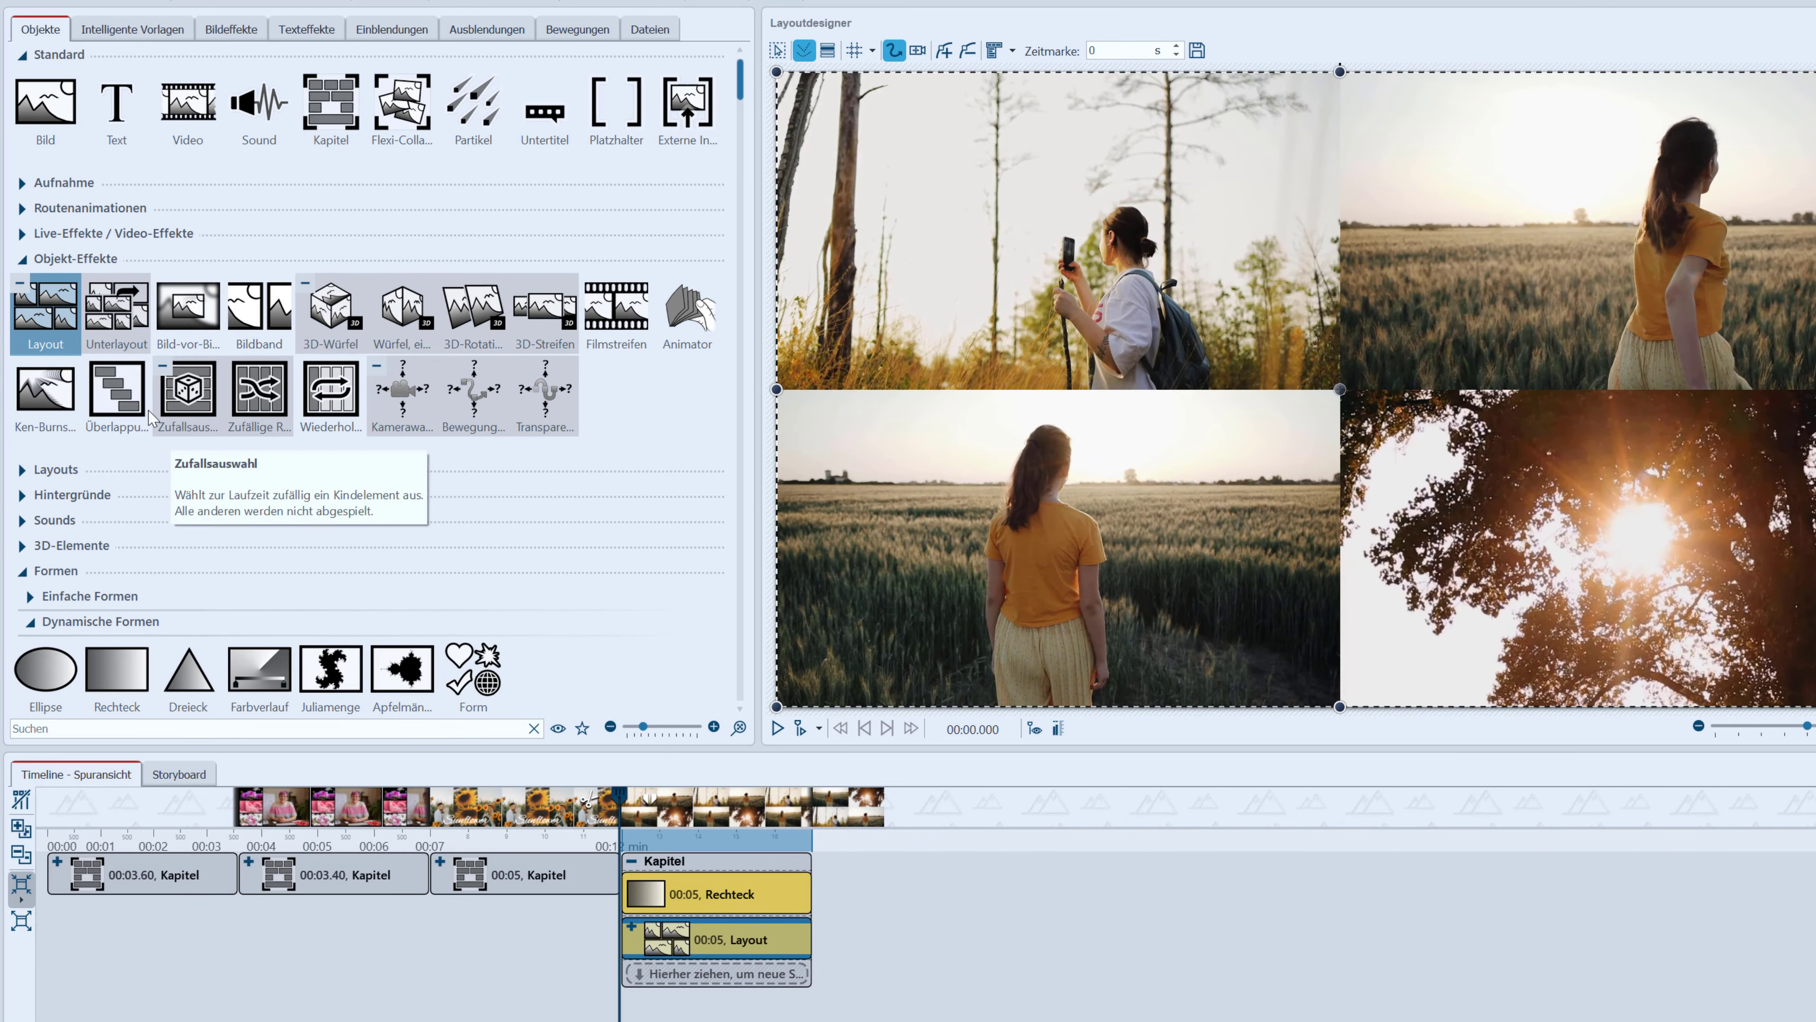
left_click(24, 236)
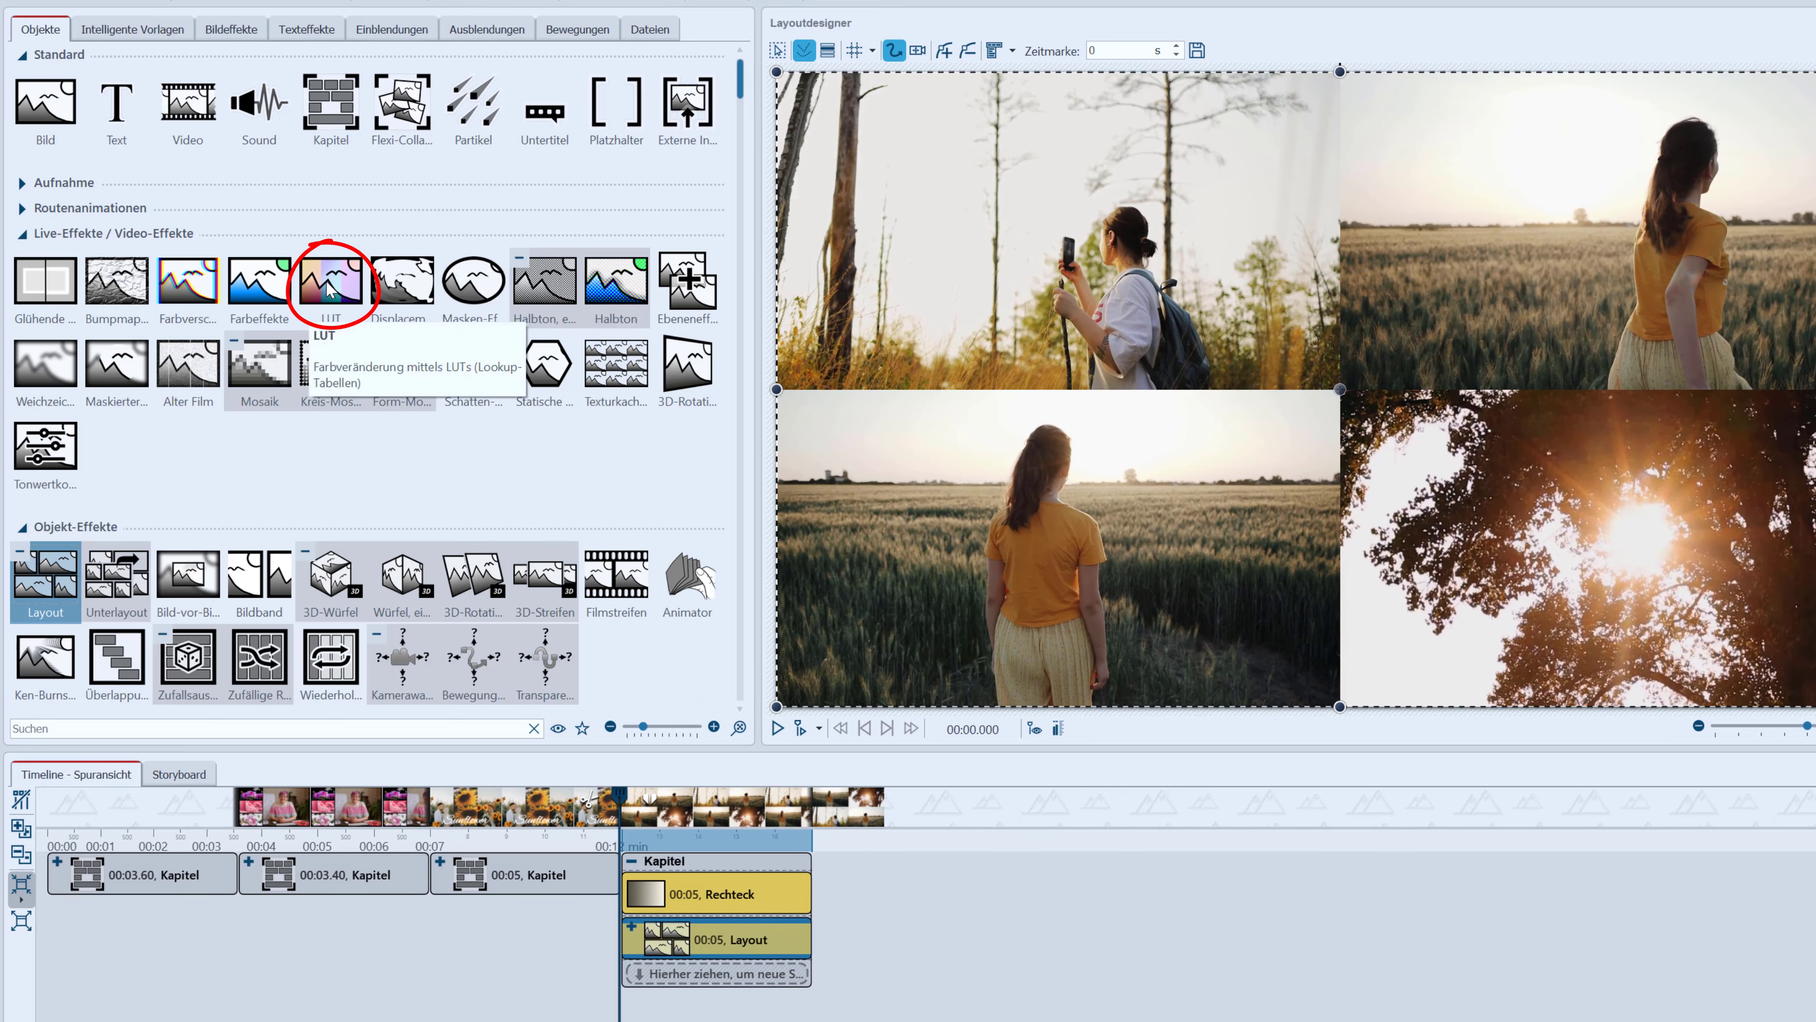
left_click_drag(328, 290, 724, 944)
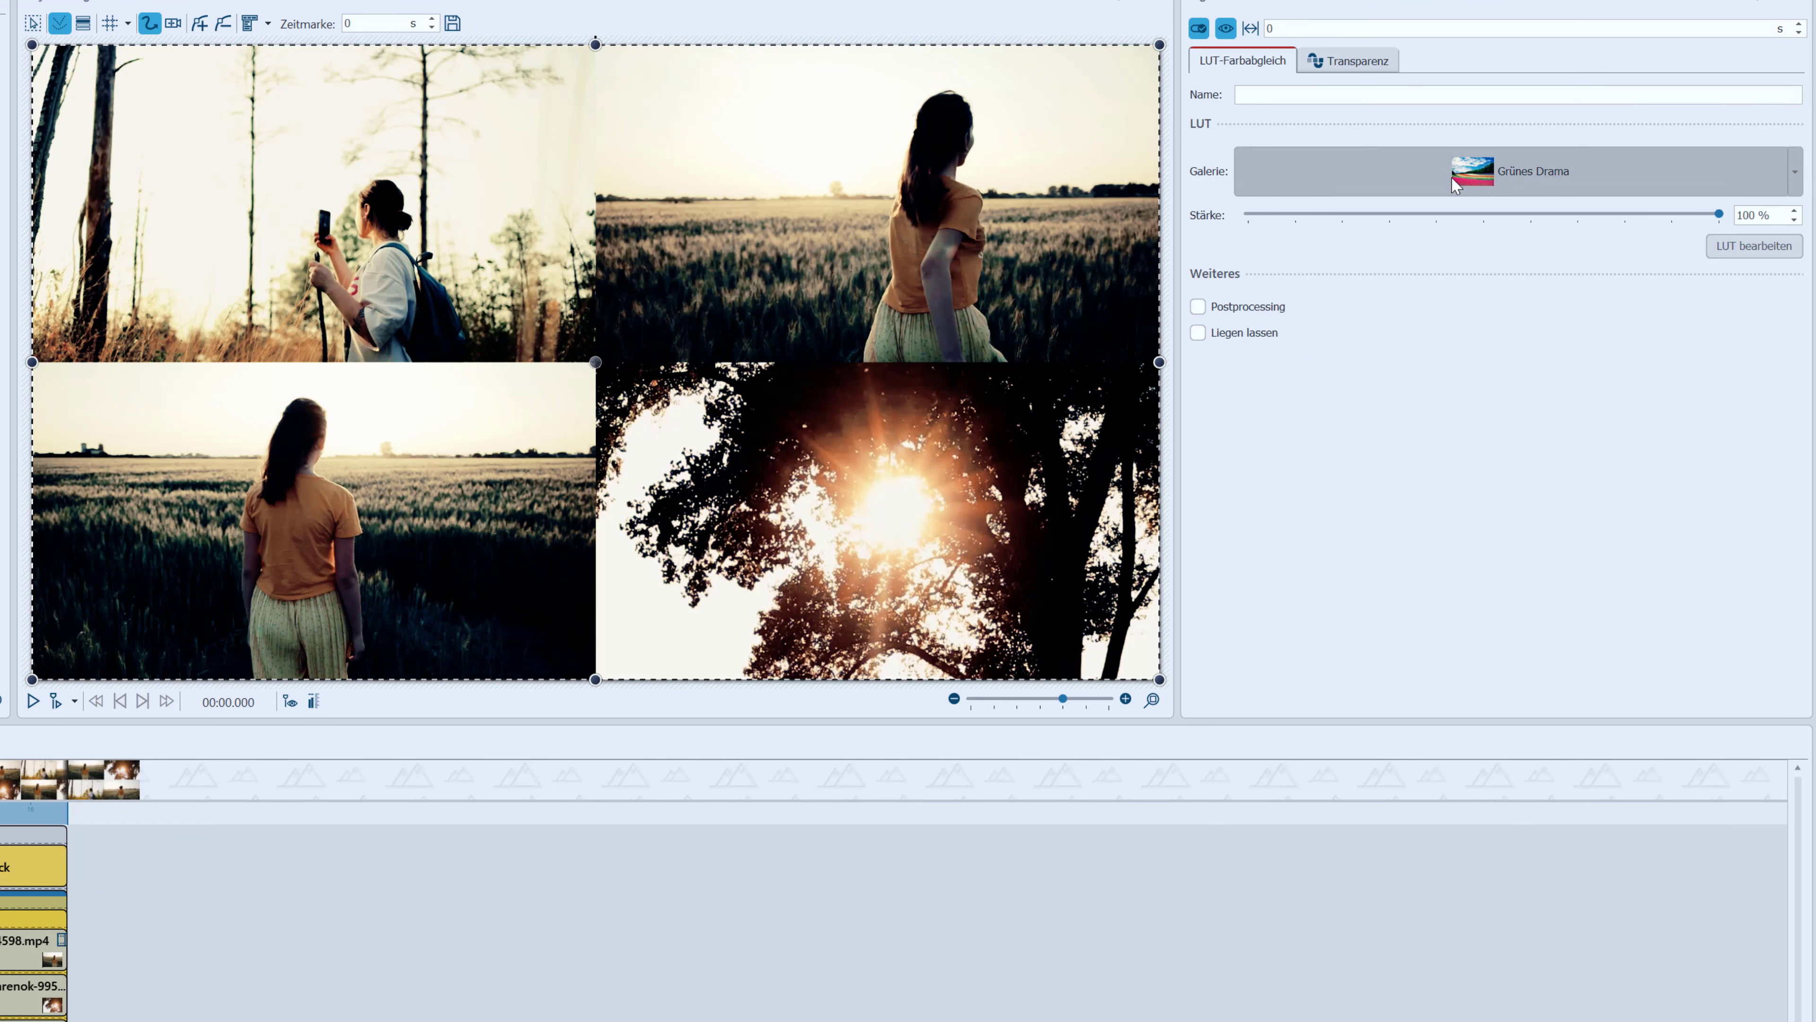
Browse the LUT gallery, try the Sepia photo filter and choose Orange for the layout
left_click(1797, 173)
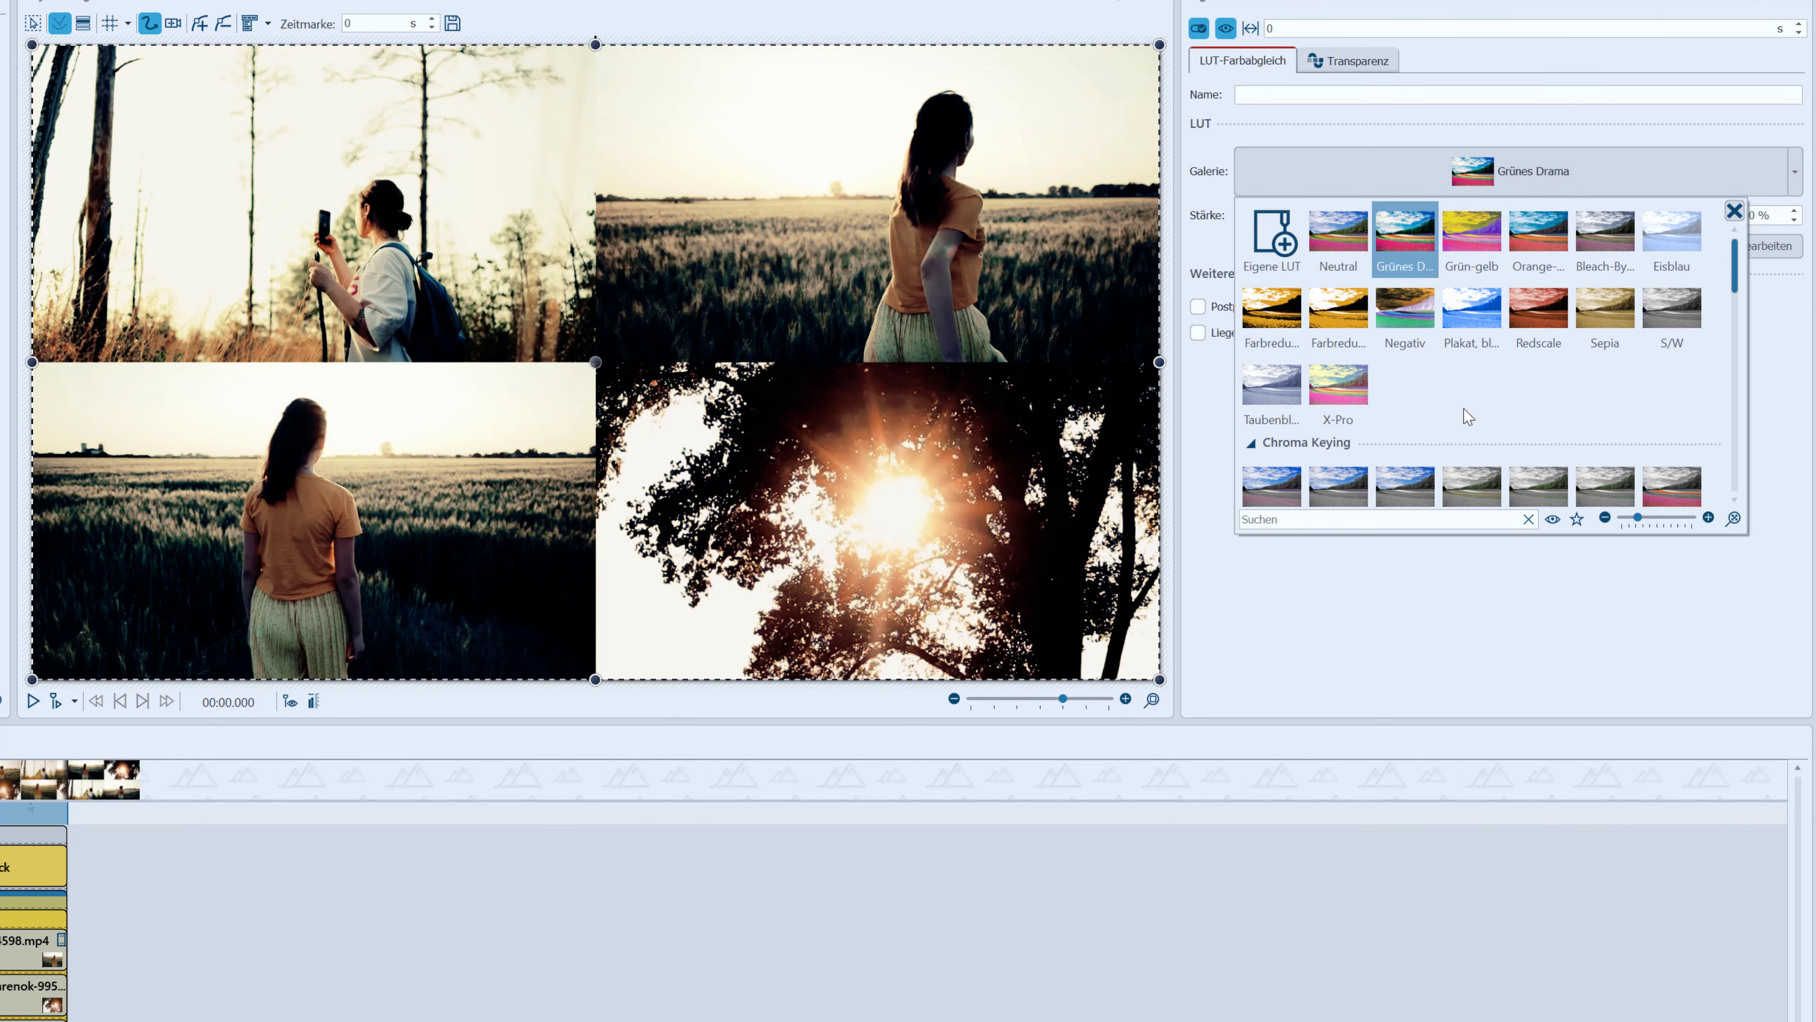
scroll(1463, 404, "down", 3)
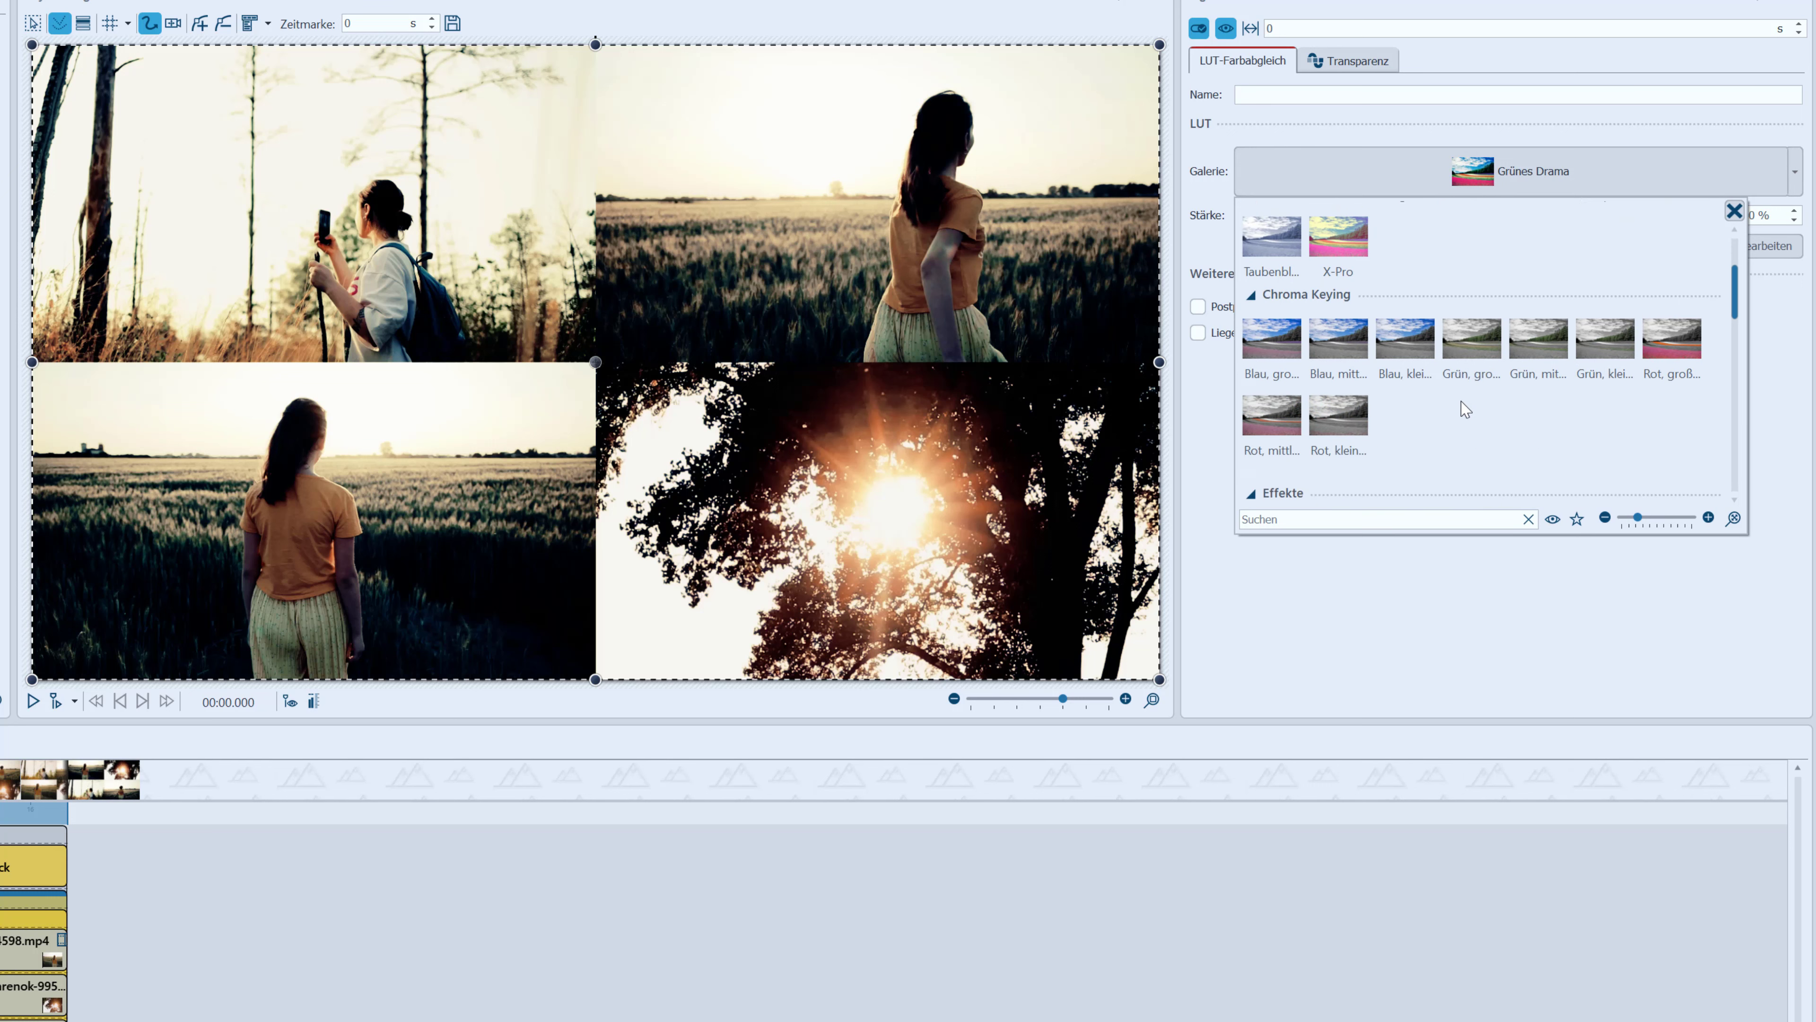
scroll(1463, 407, "down", 8)
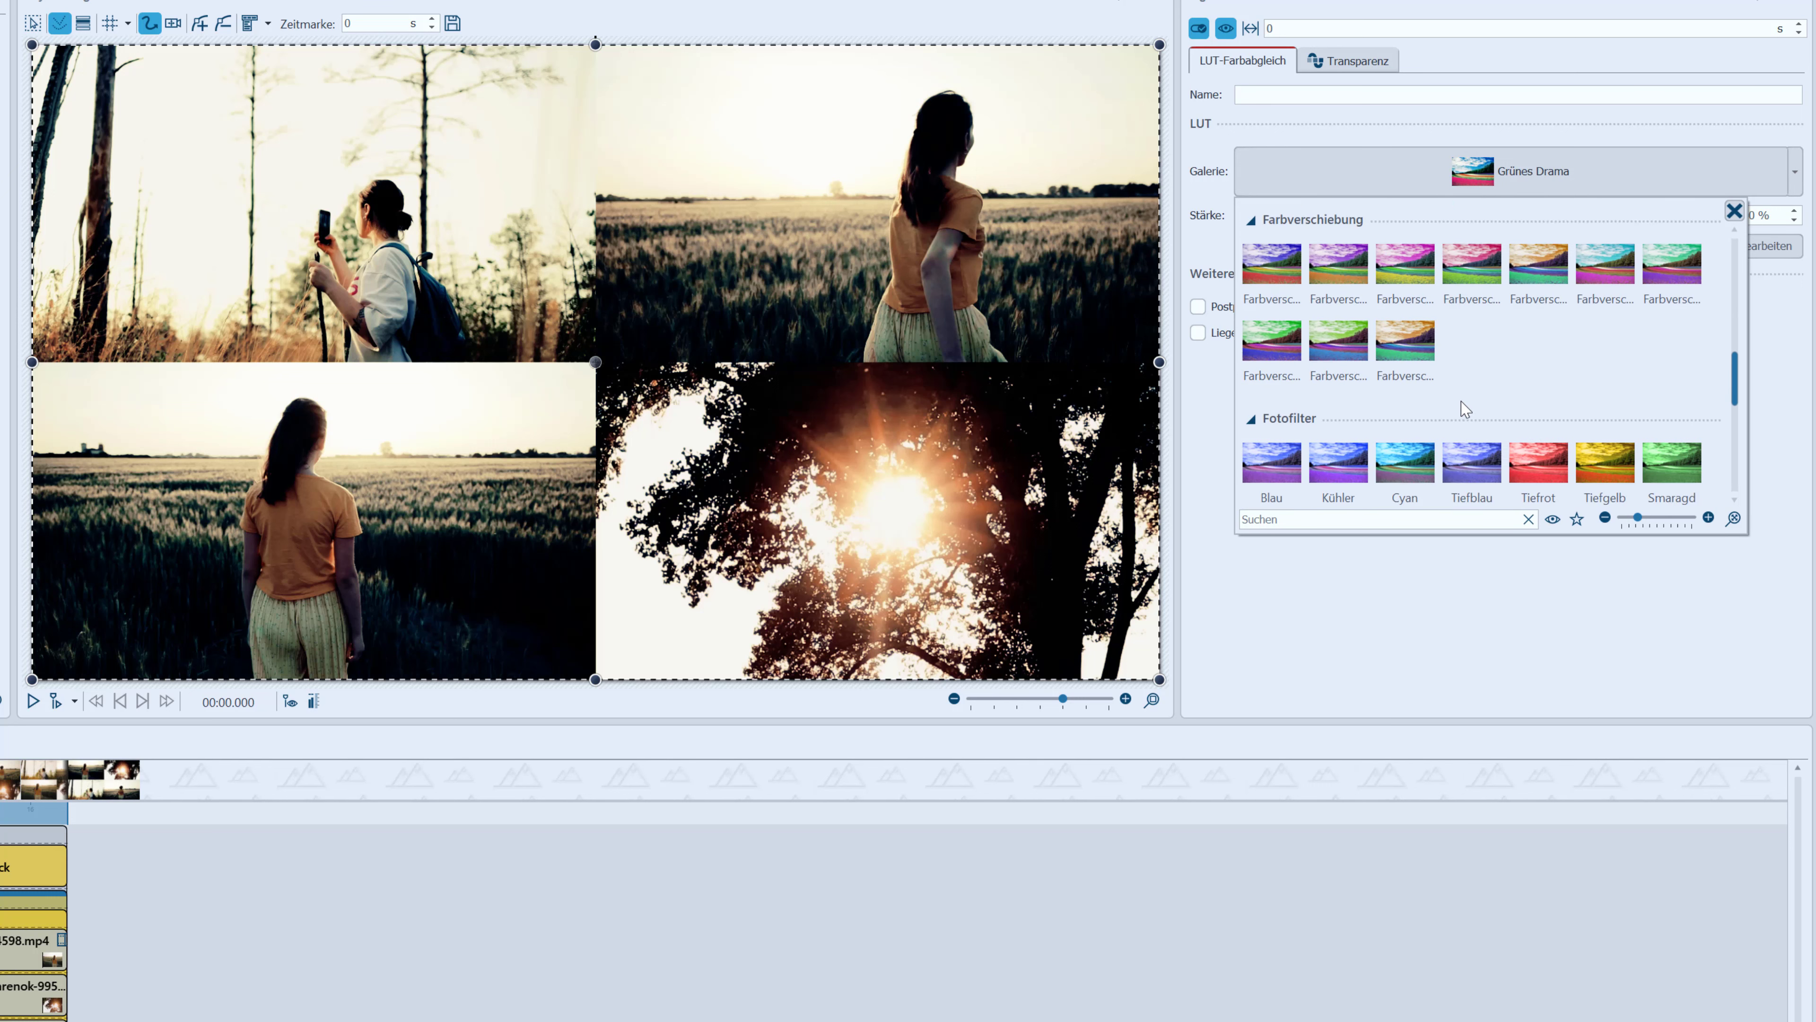
scroll(1463, 408, "down", 3)
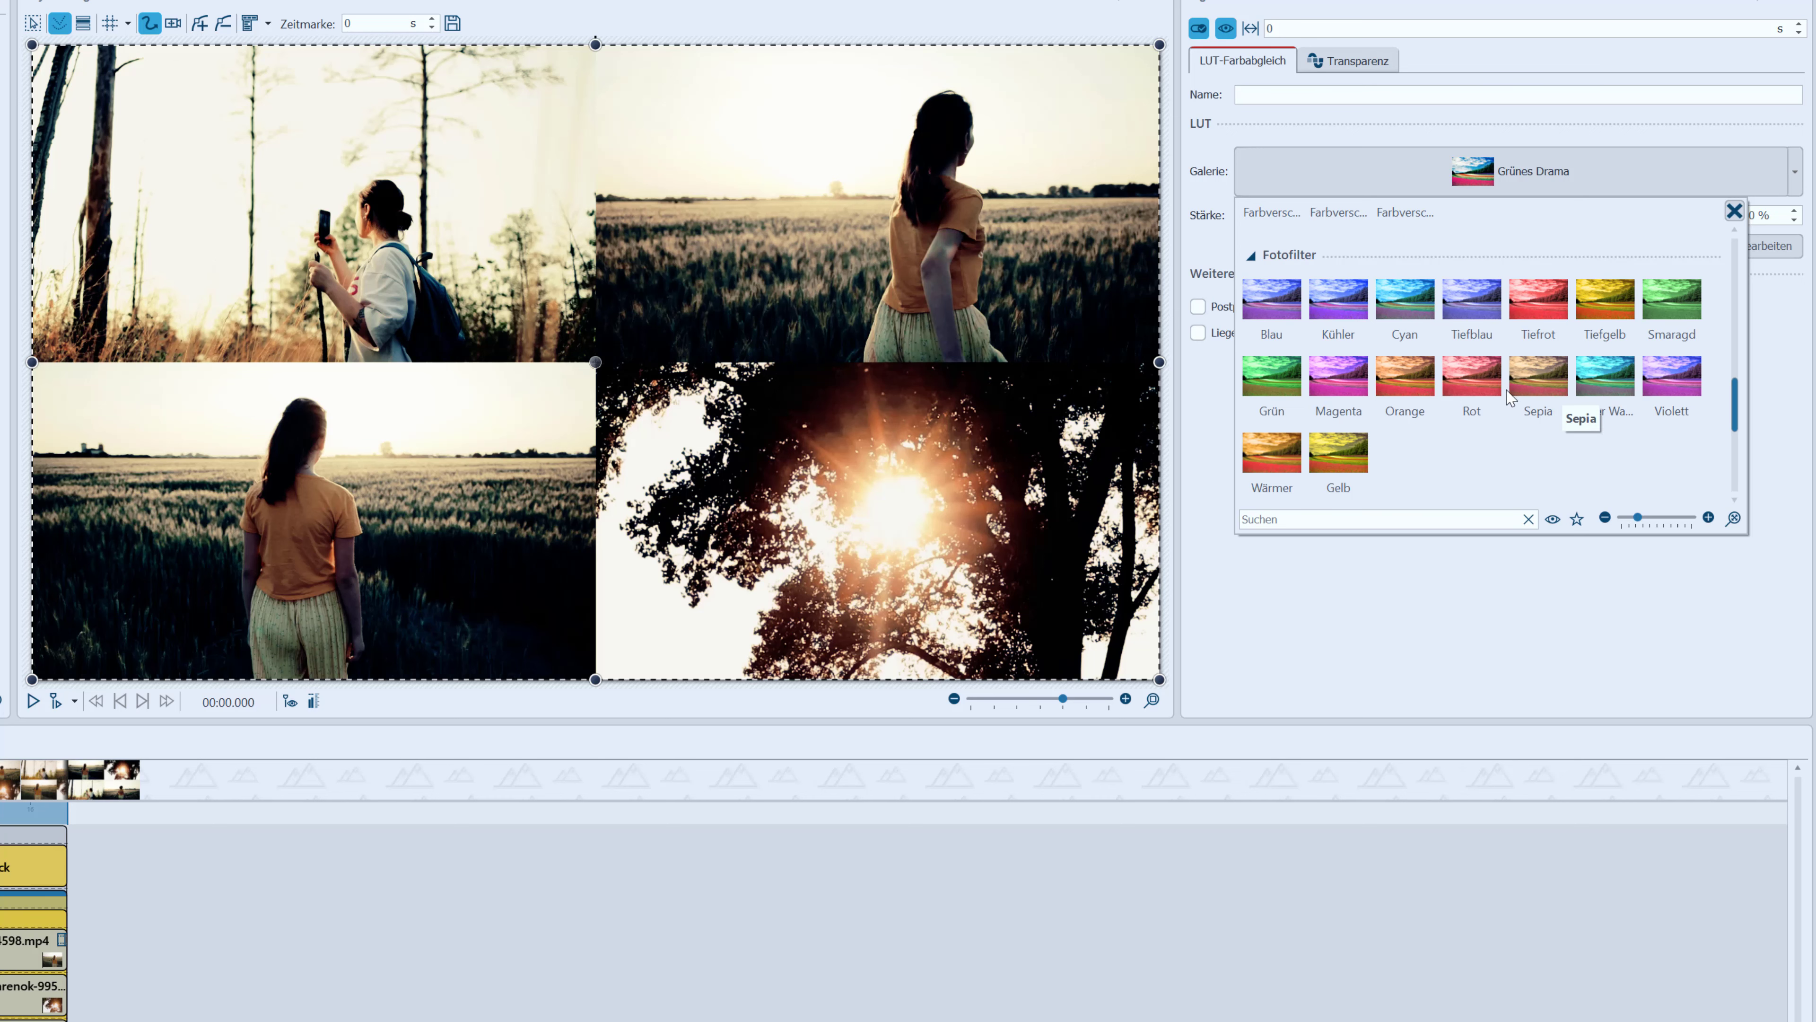
left_click(1519, 376)
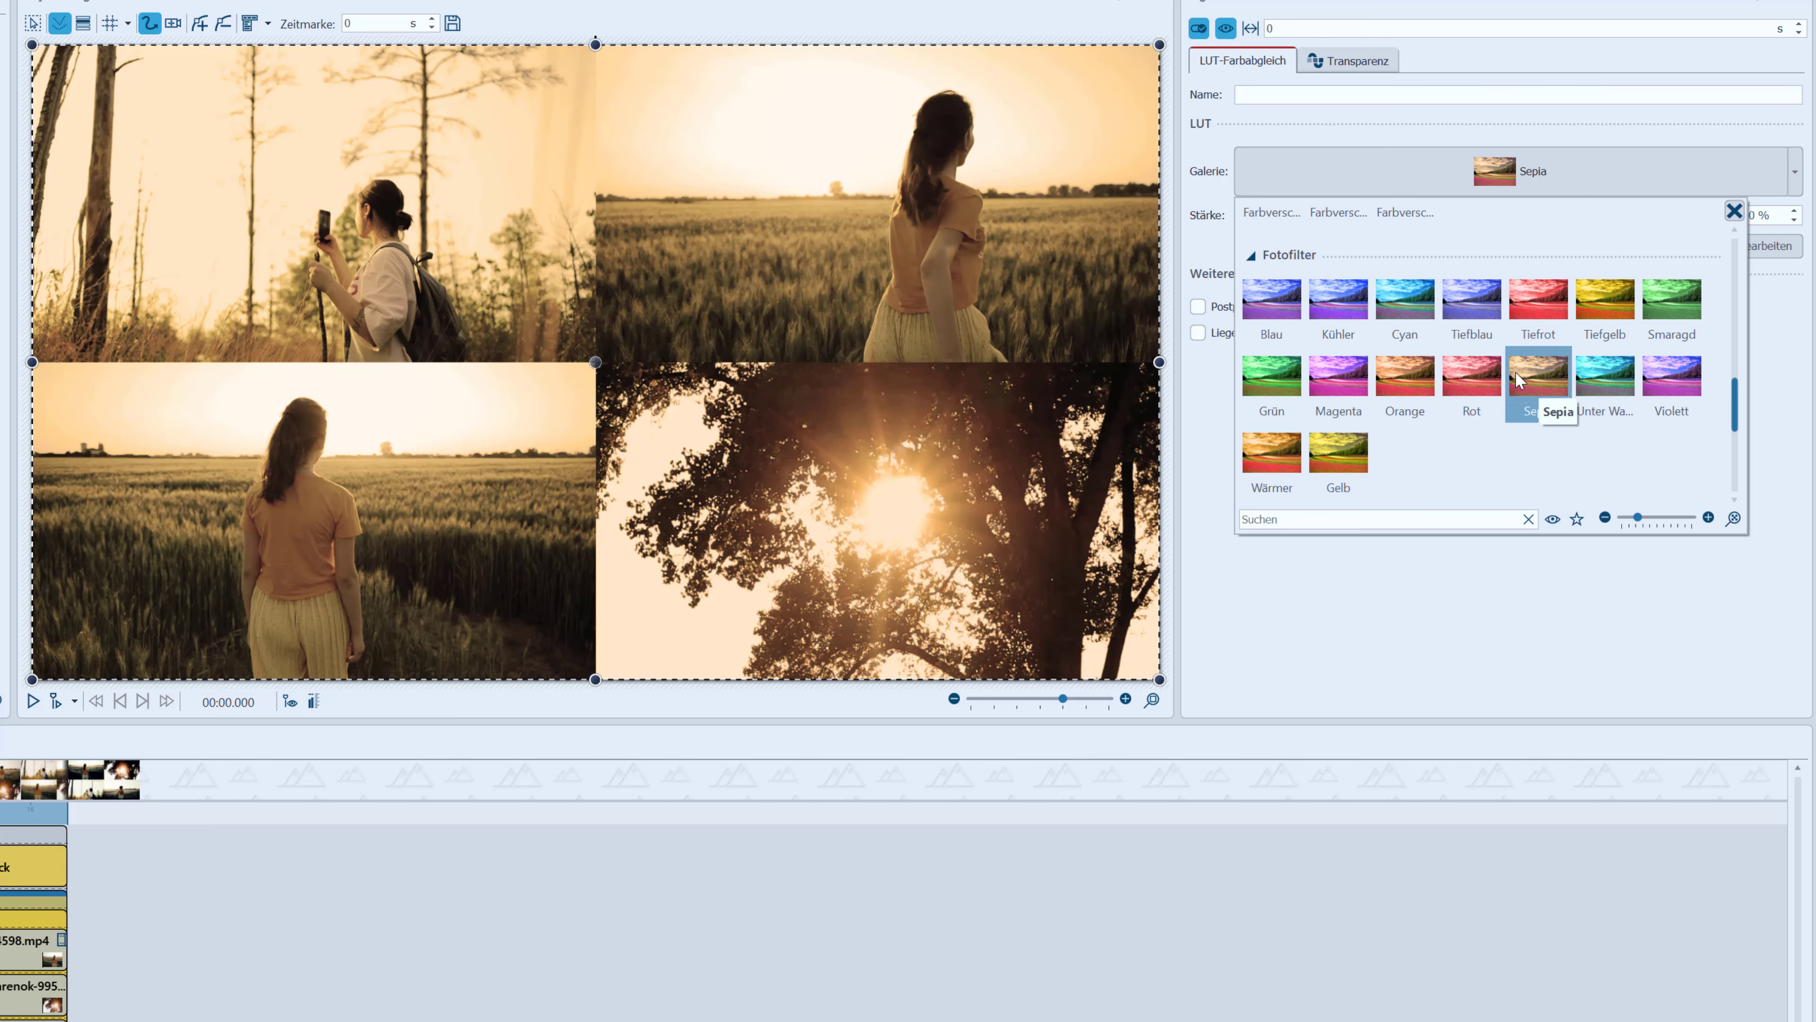
left_click(1381, 385)
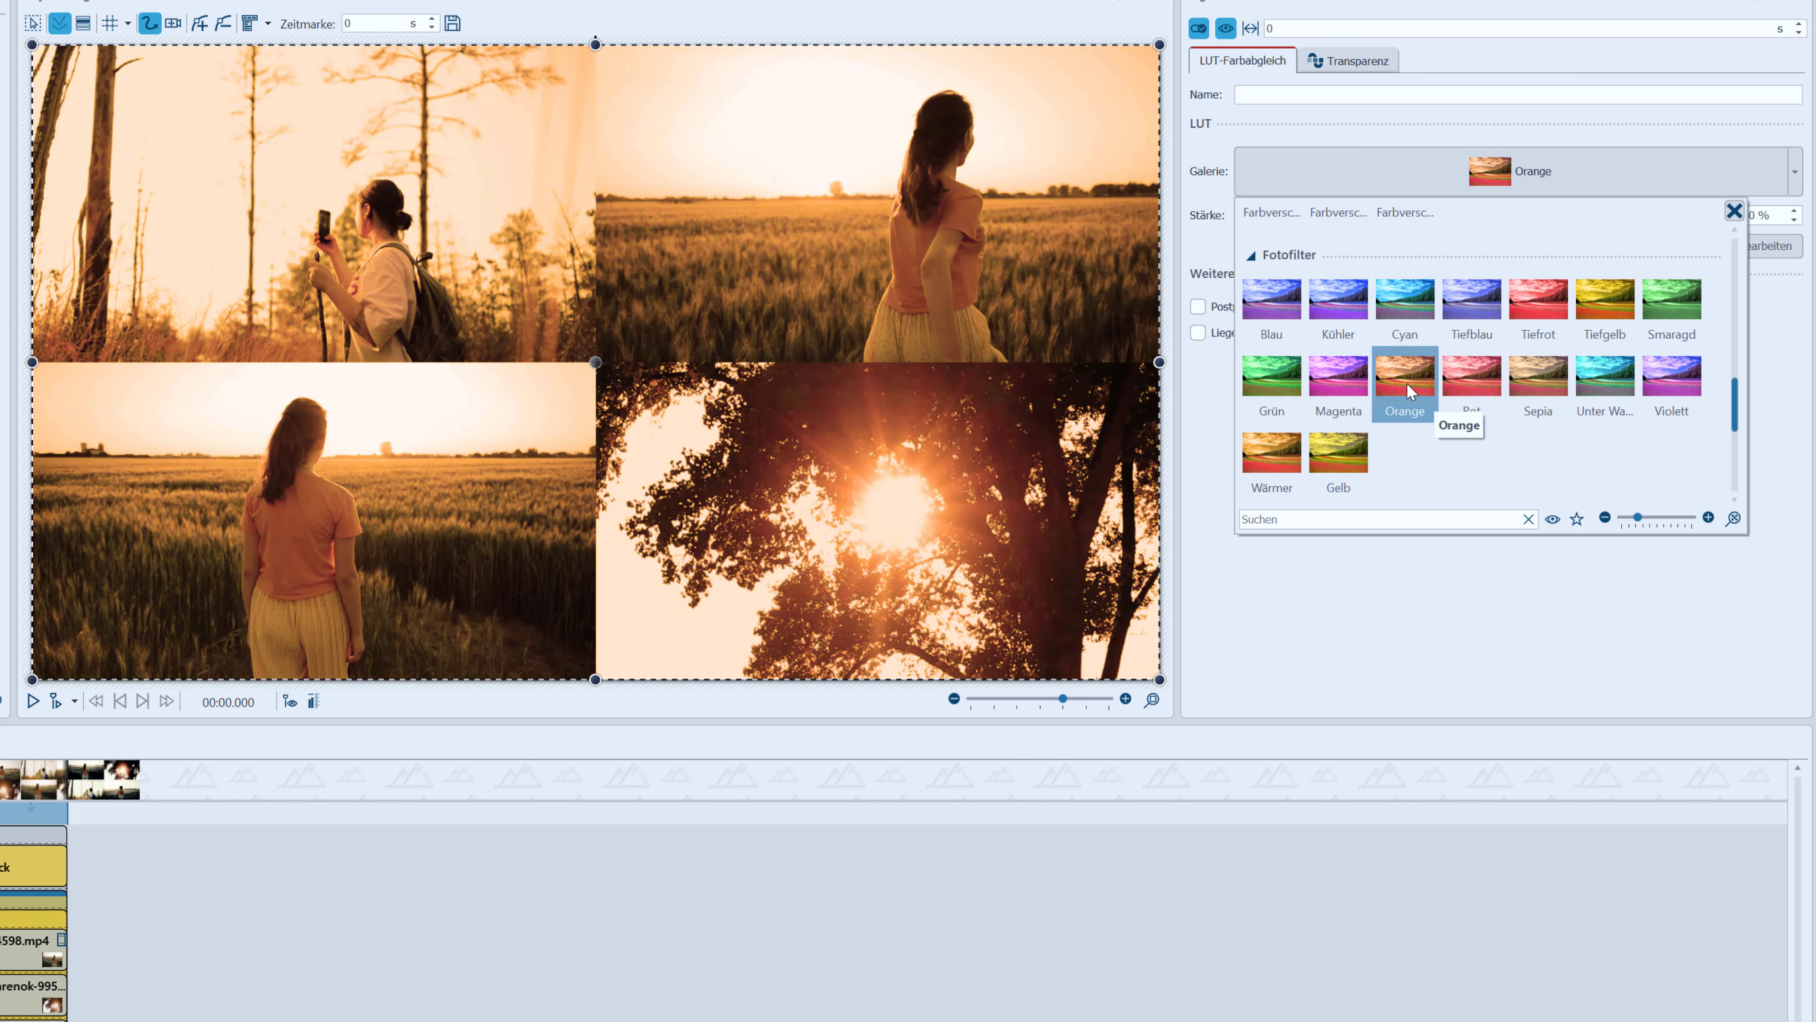
left_click(1783, 390)
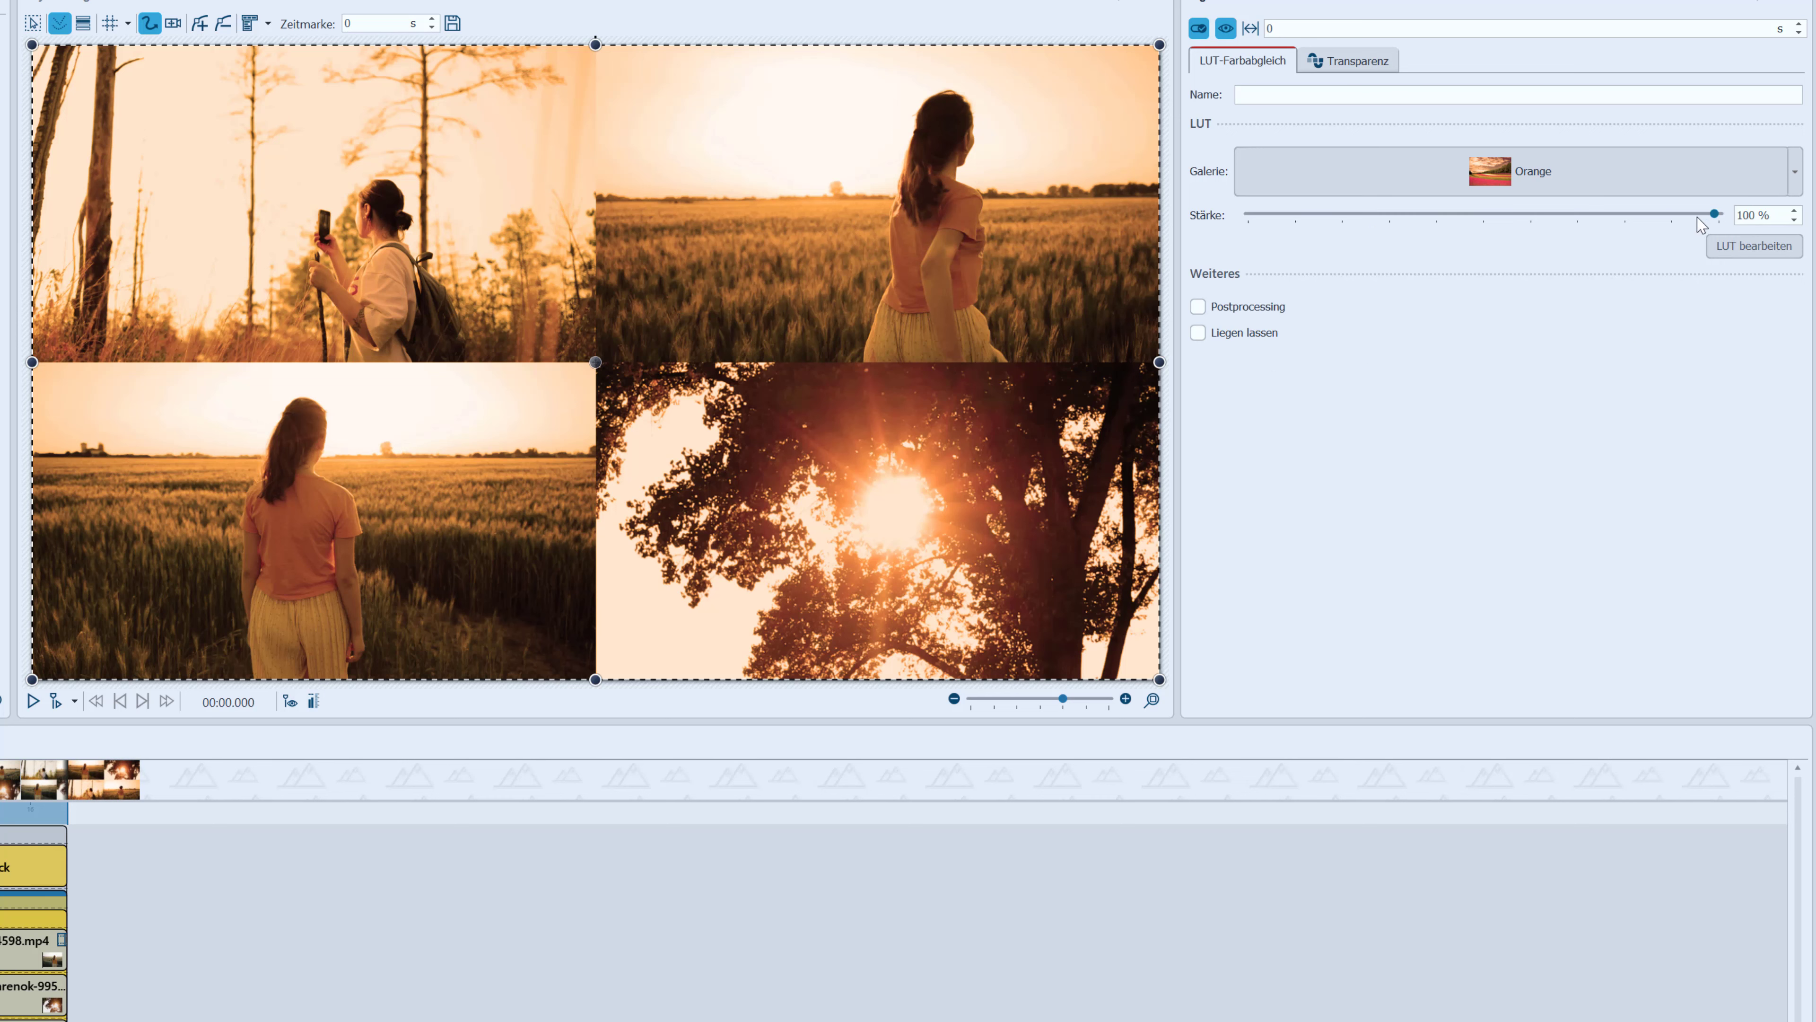
Reduce the Orange LUT's Stärke to 22.8 % and preview the presentation from the current position
left_click_drag(1716, 215, 1363, 236)
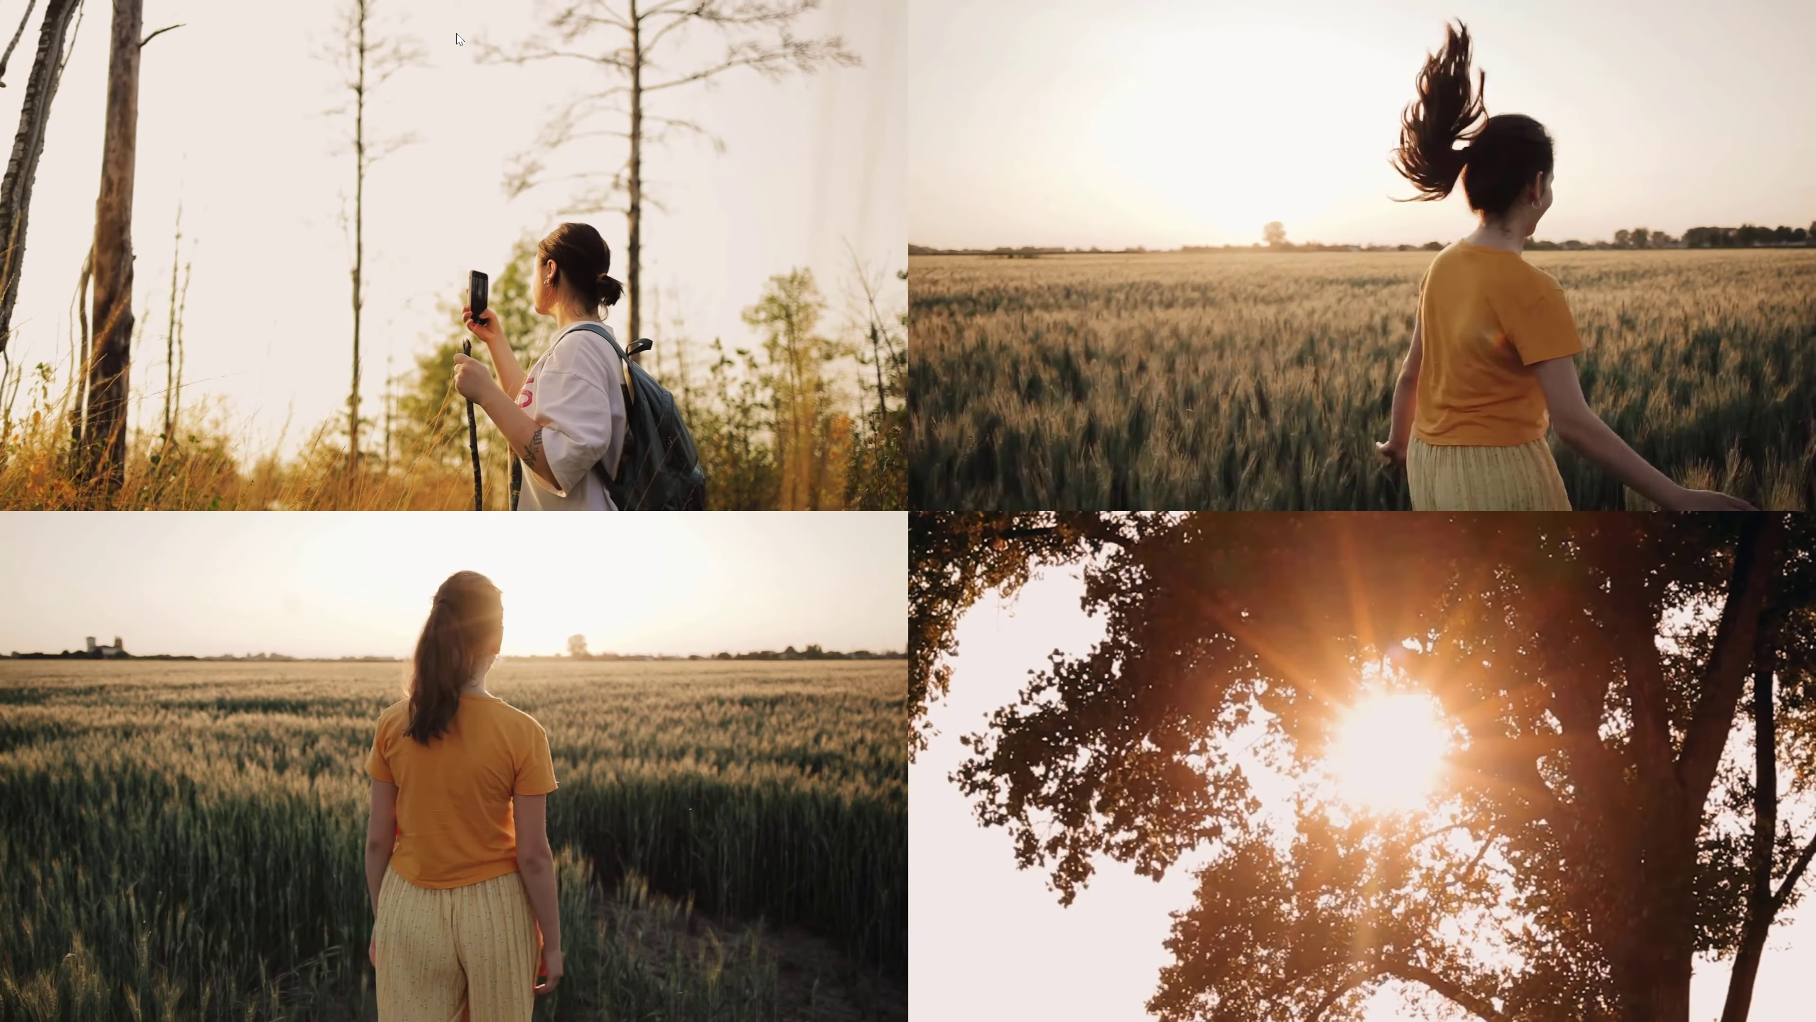
key("Escape")
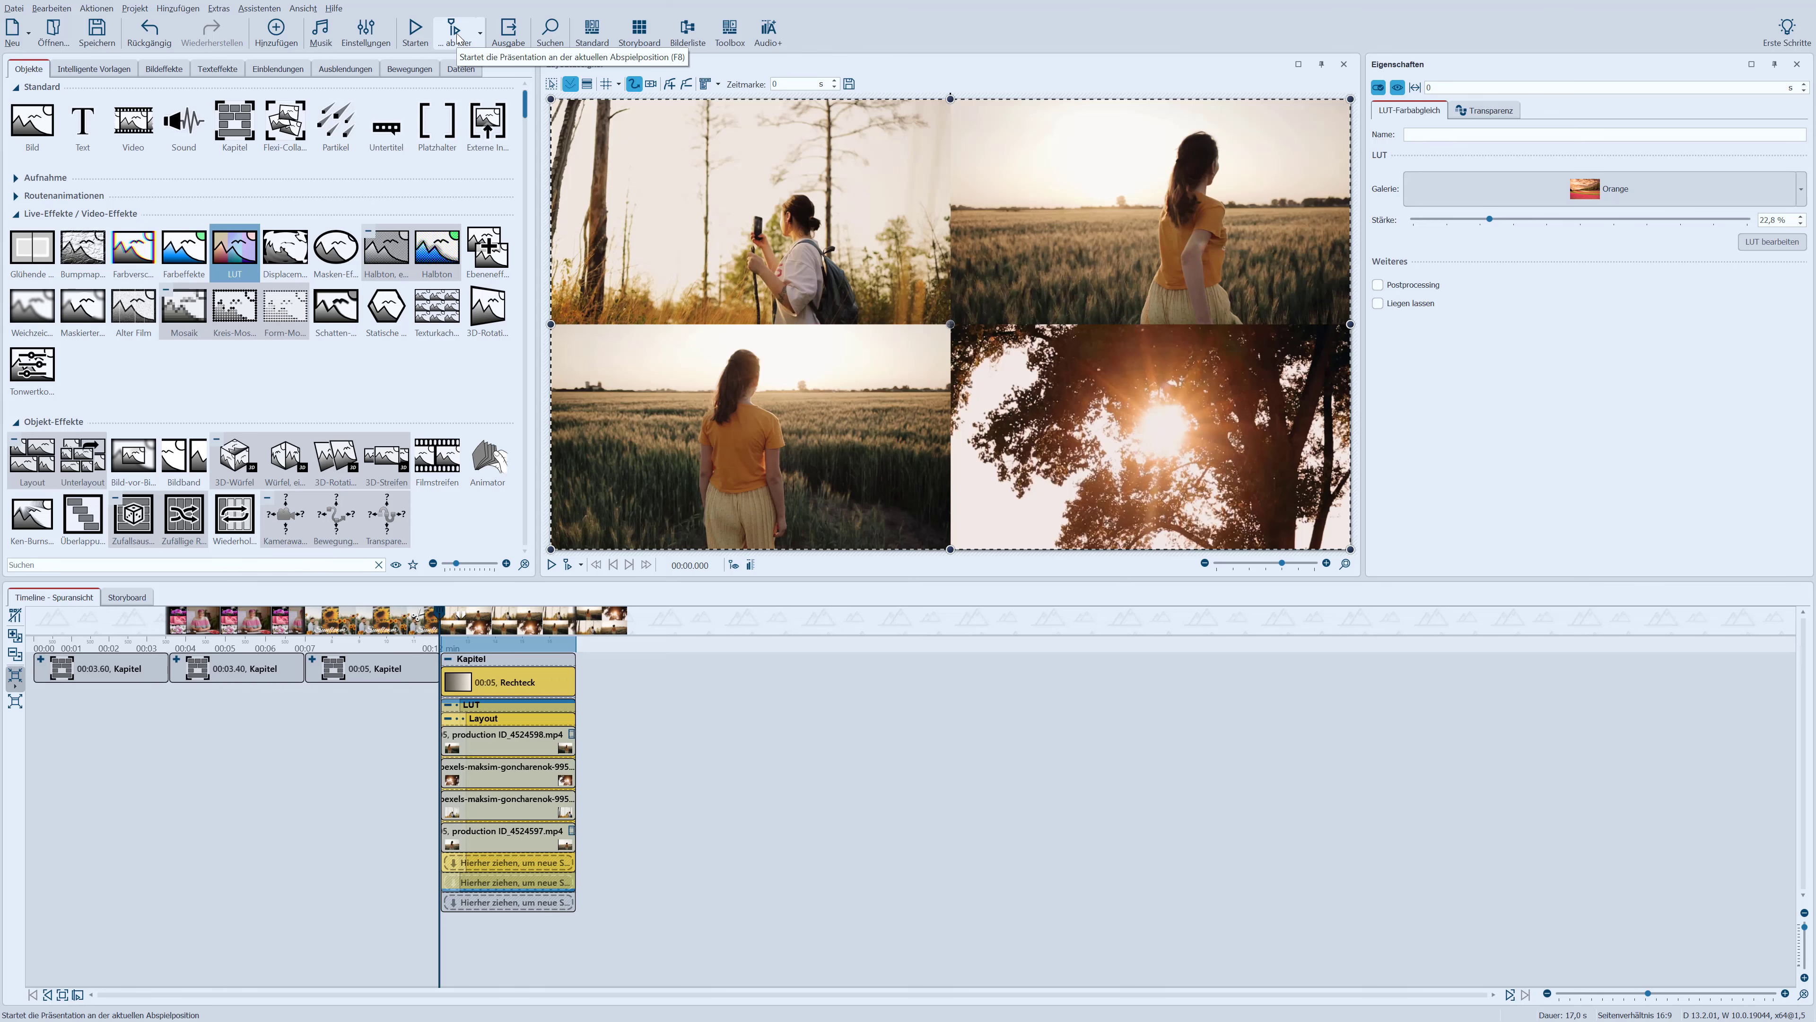